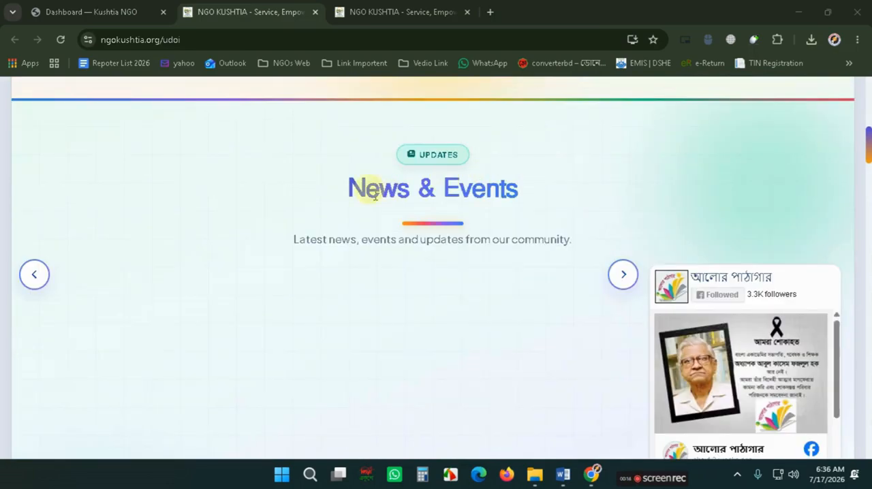
# - Open the blog creation form from the Blogs section of the admin dashboard
pyautogui.moveTo(347, 194); pyautogui.dragTo(329, 192)
pyautogui.click(519, 192)
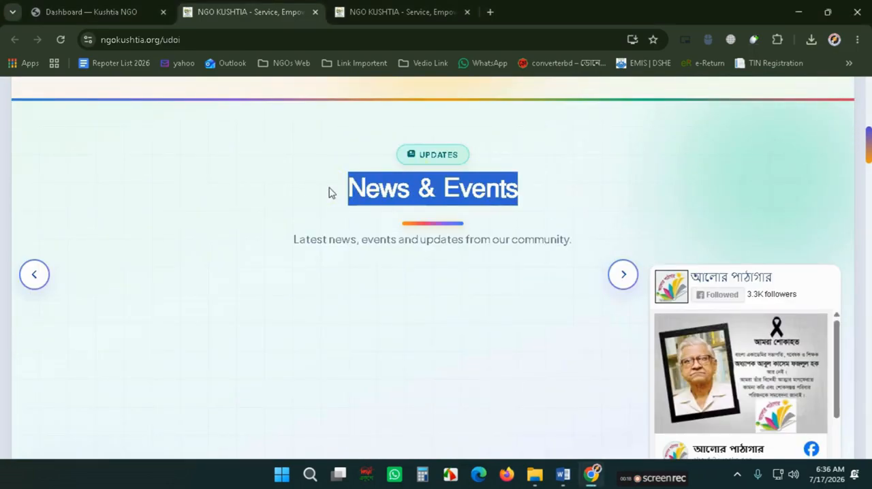
pyautogui.click(31, 11)
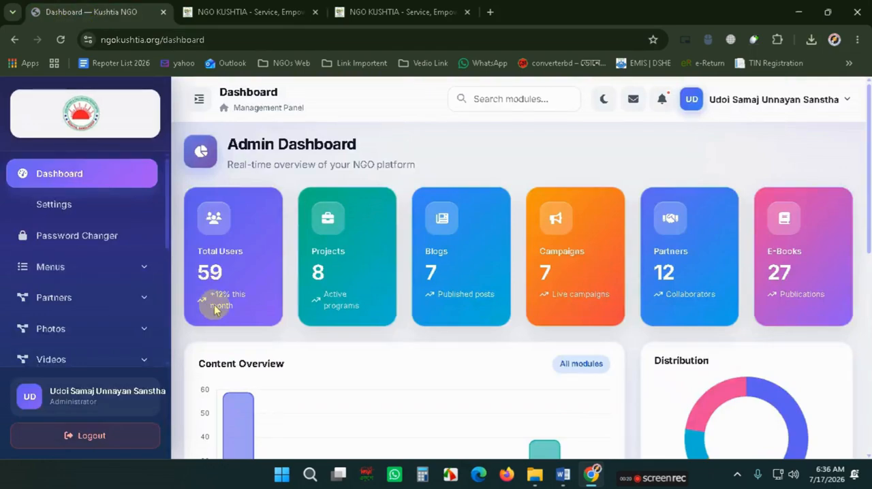
pyautogui.scroll(-1, 93, 280)
pyautogui.click(78, 326)
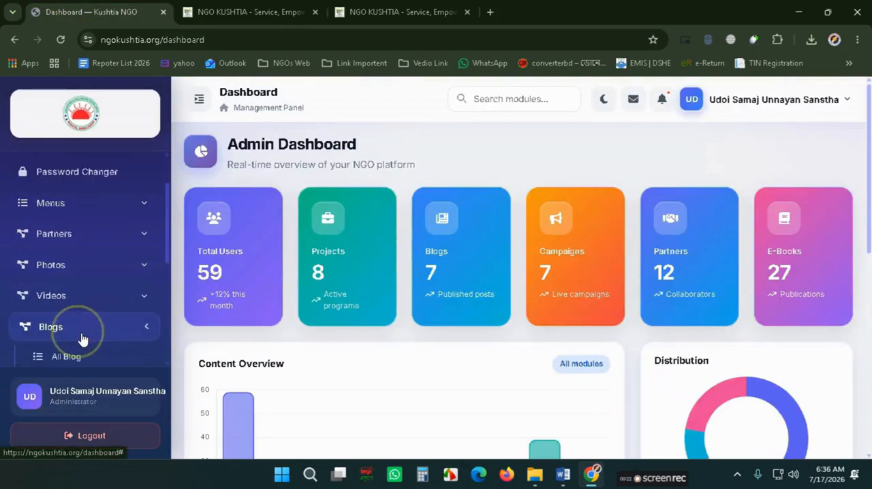
pyautogui.scroll(-2, 88, 311)
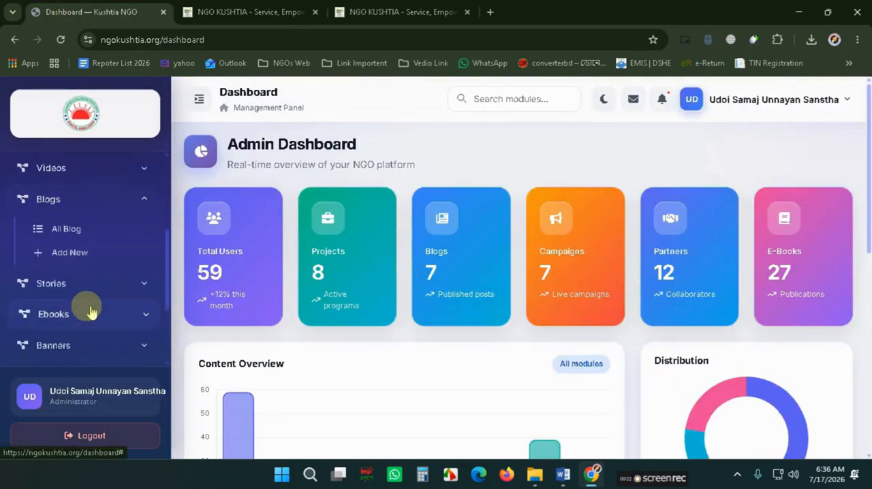
pyautogui.click(93, 237)
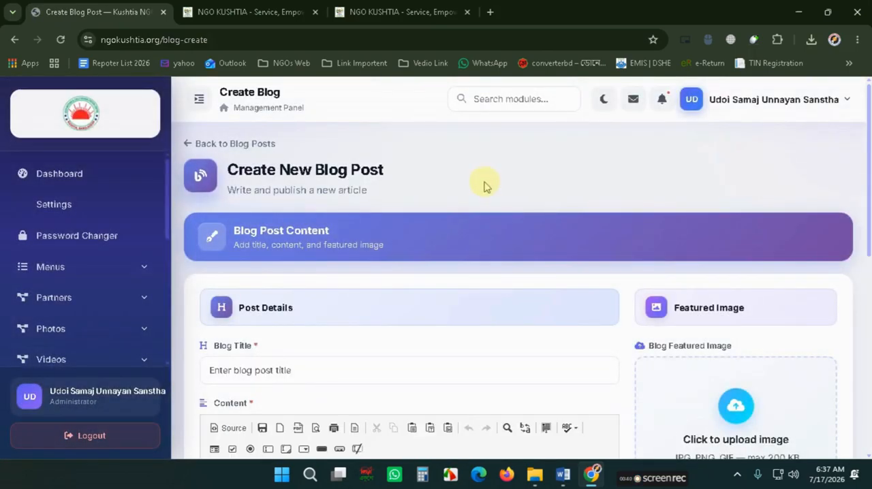
# - Cut the headline and body text of the News & Events (Picture-P2) article from the Word document
pyautogui.scroll(-1, 482, 184)
pyautogui.scroll(-2, 870, 225)
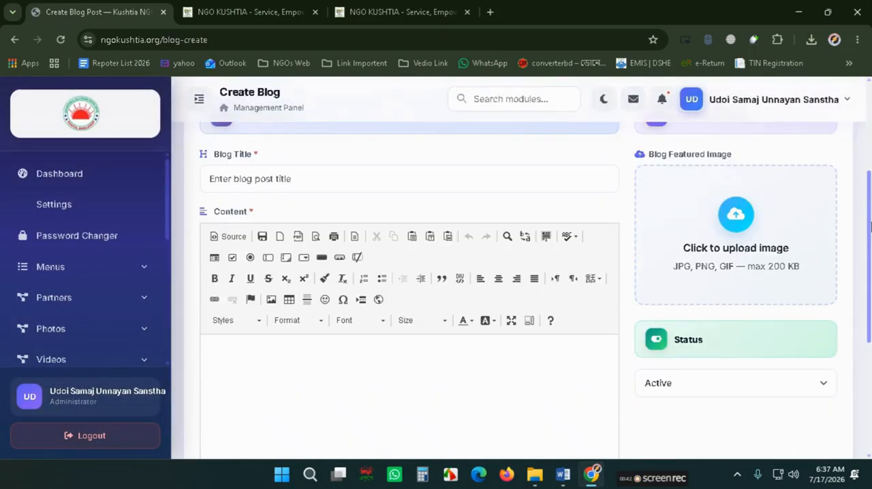
pyautogui.click(563, 475)
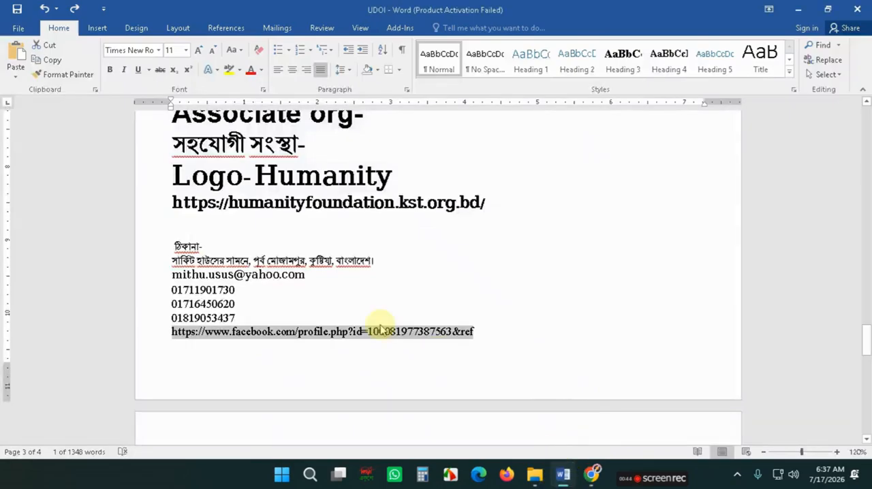
pyautogui.scroll(9, 350, 313)
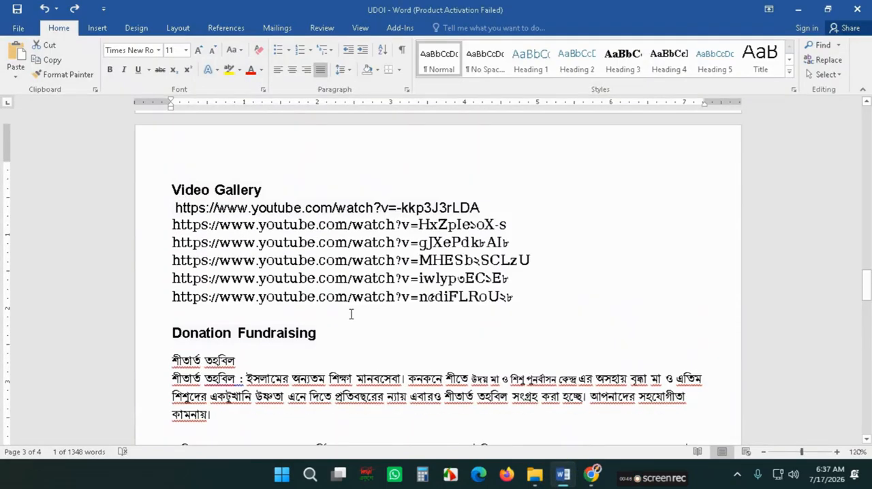
pyautogui.scroll(12, 350, 314)
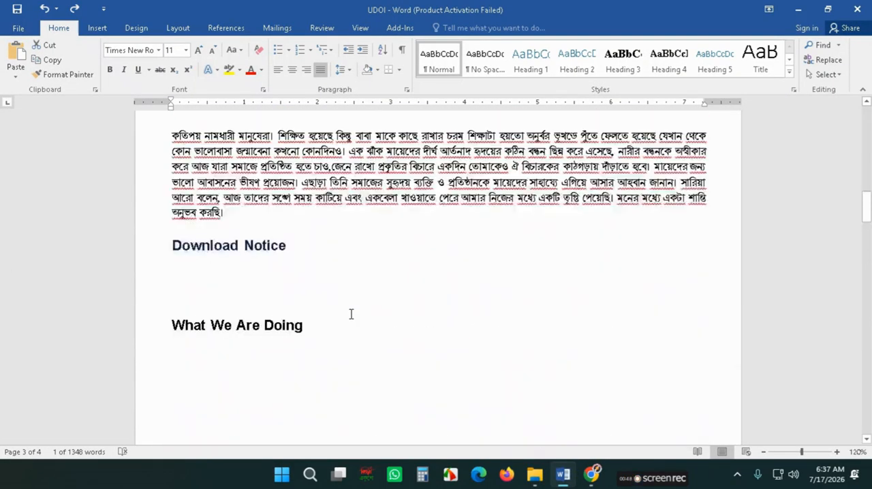
pyautogui.scroll(12, 351, 314)
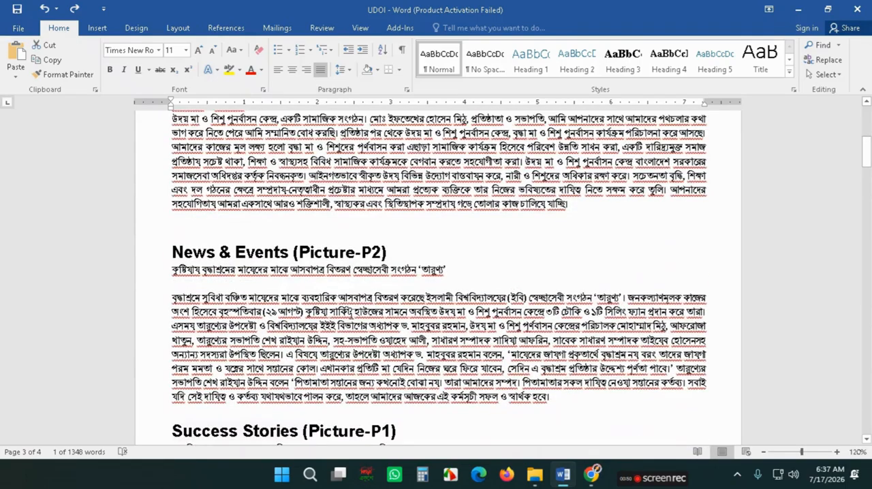
pyautogui.scroll(4, 351, 313)
pyautogui.scroll(-5, 350, 314)
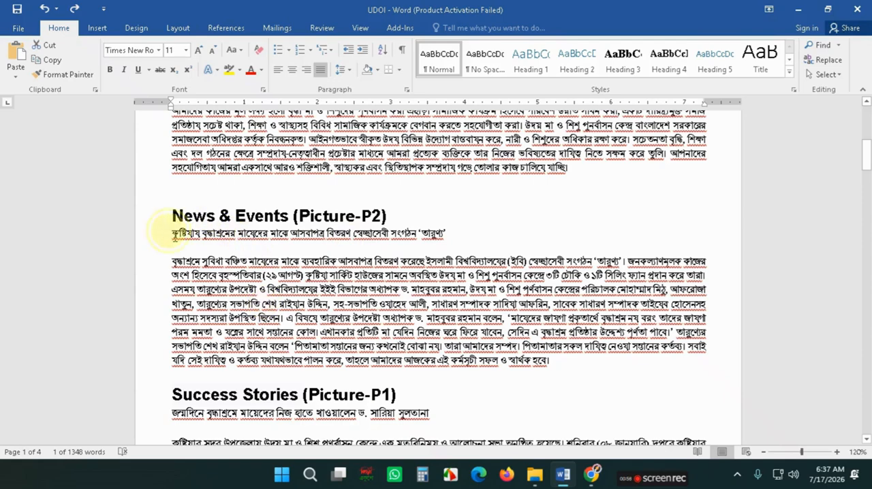
pyautogui.moveTo(174, 235); pyautogui.dragTo(559, 366)
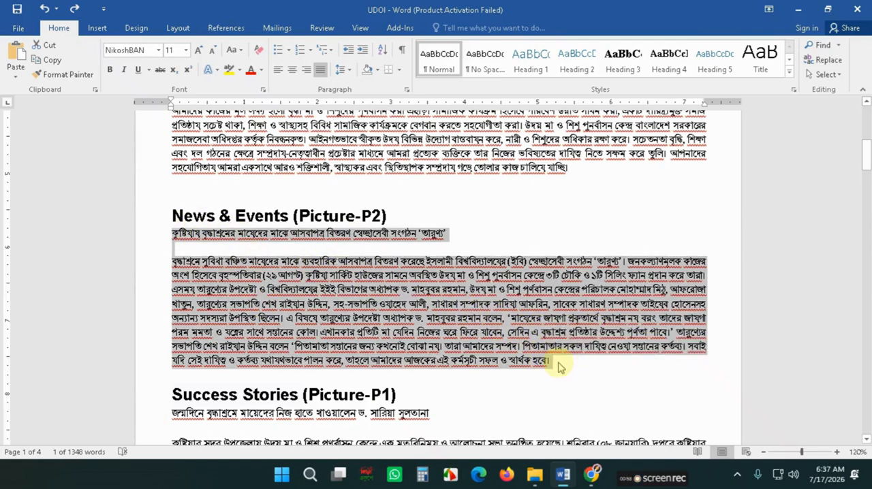
pyautogui.press('Delete')
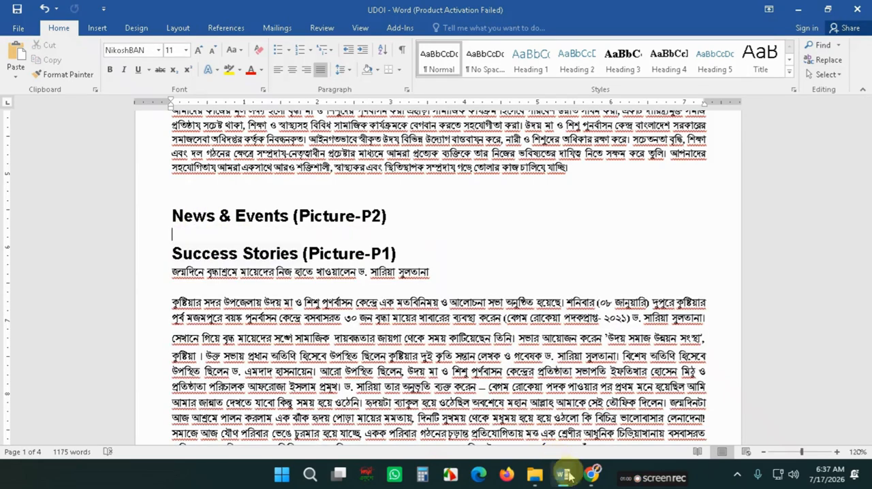
# - Paste the article text into the blog post's Content editor
pyautogui.click(591, 474)
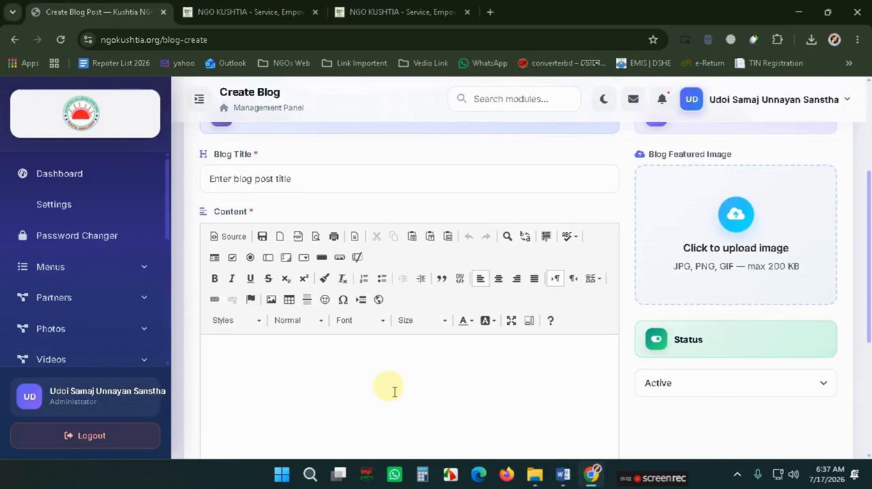
pyautogui.hotkey('ctrl', 'v')
pyautogui.scroll(3, 359, 355)
pyautogui.scroll(-2, 359, 355)
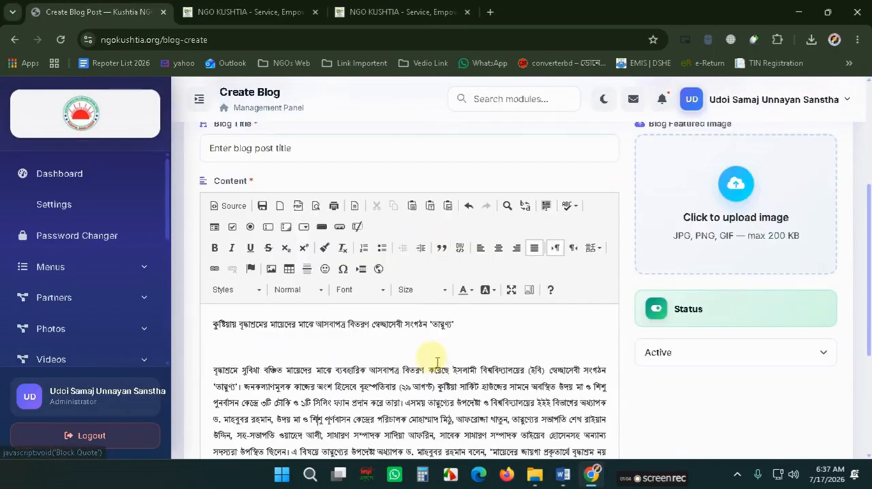
# - Move the headline line from the content into the Blog Title field and delete the leftover empty lines
pyautogui.moveTo(466, 324); pyautogui.dragTo(209, 324)
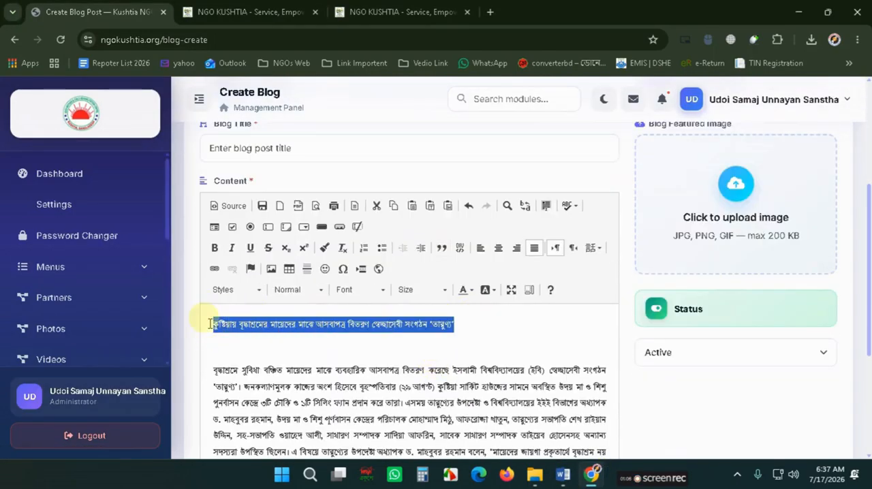
pyautogui.hotkey('ctrl', 'x')
pyautogui.click(271, 148)
pyautogui.hotkey('ctrl', 'v')
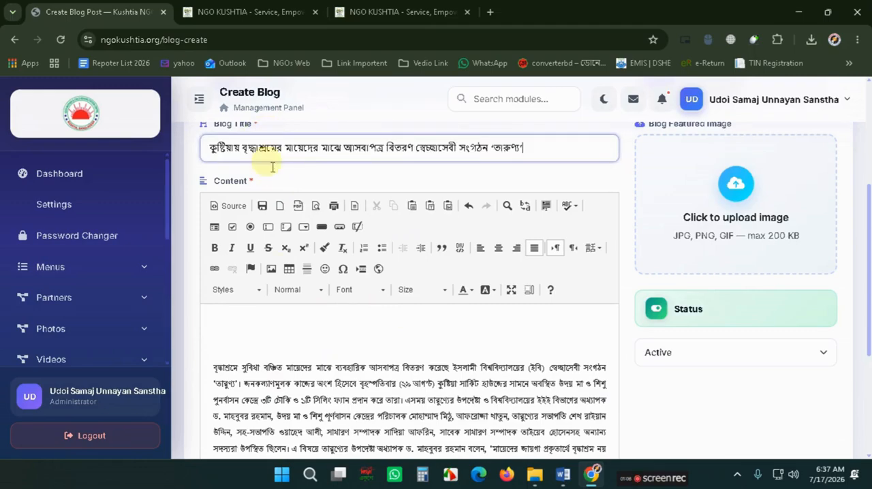
pyautogui.click(212, 337)
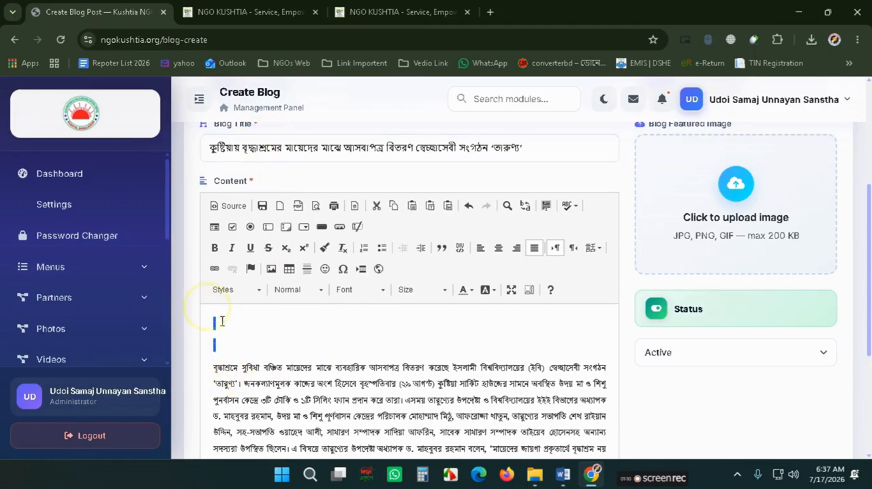
pyautogui.press('Delete')
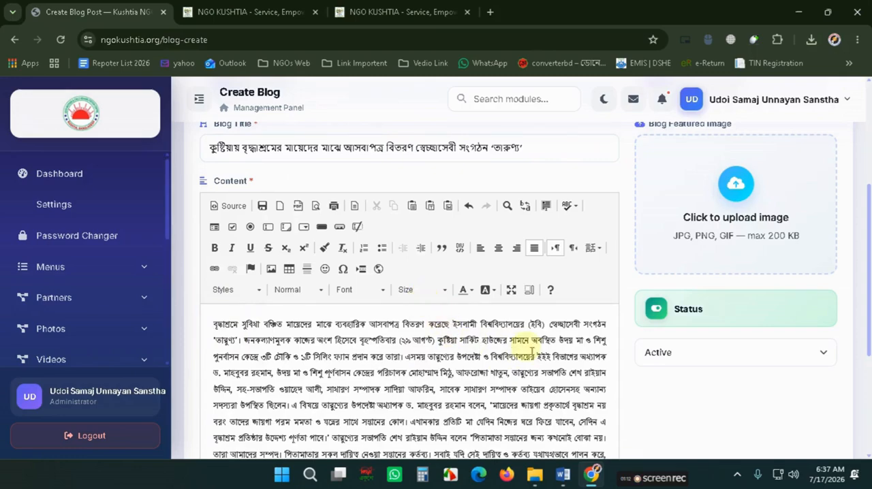
# - Review the pasted article body in the content editor
pyautogui.scroll(-3, 531, 351)
pyautogui.scroll(1, 418, 283)
pyautogui.scroll(-2, 409, 288)
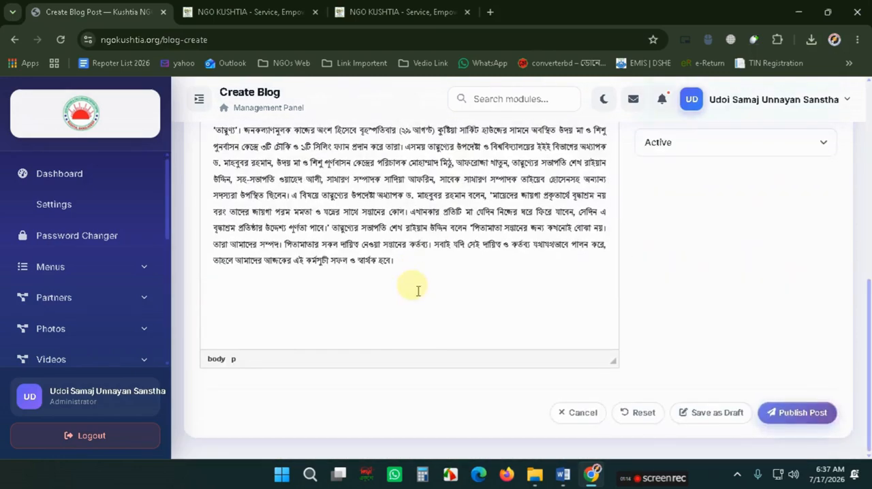
pyautogui.scroll(3, 409, 288)
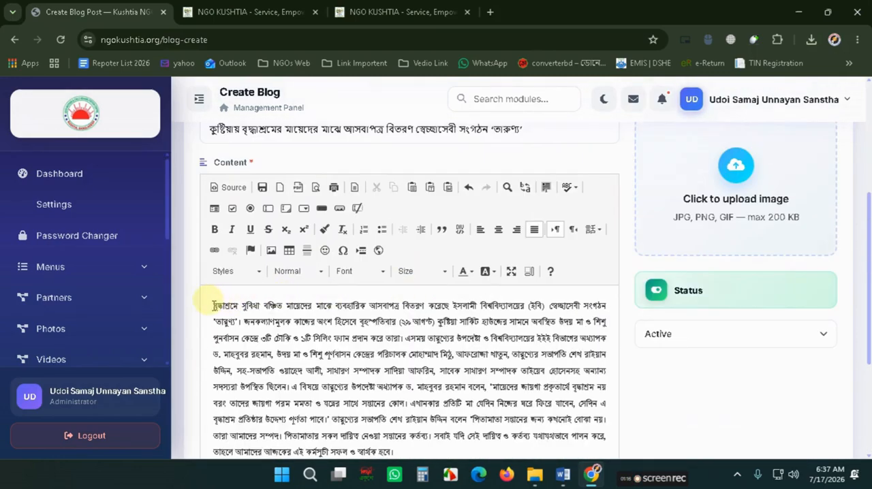
pyautogui.moveTo(214, 306); pyautogui.dragTo(439, 373)
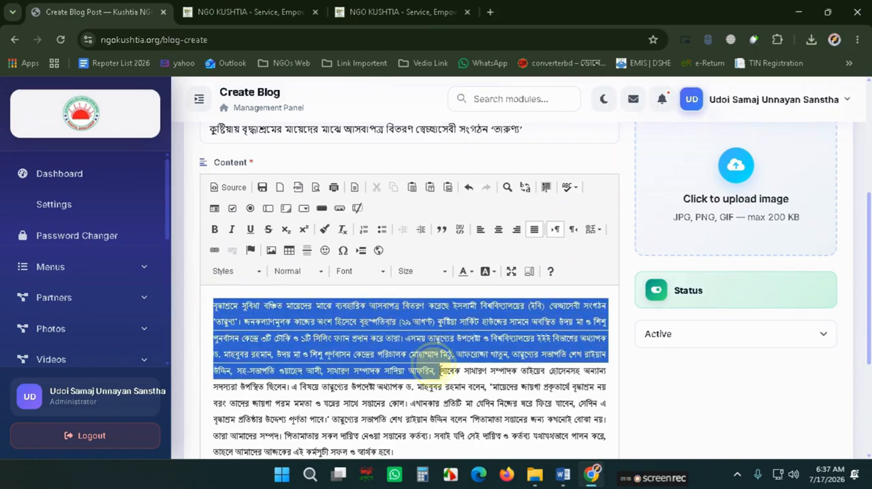
pyautogui.click(489, 334)
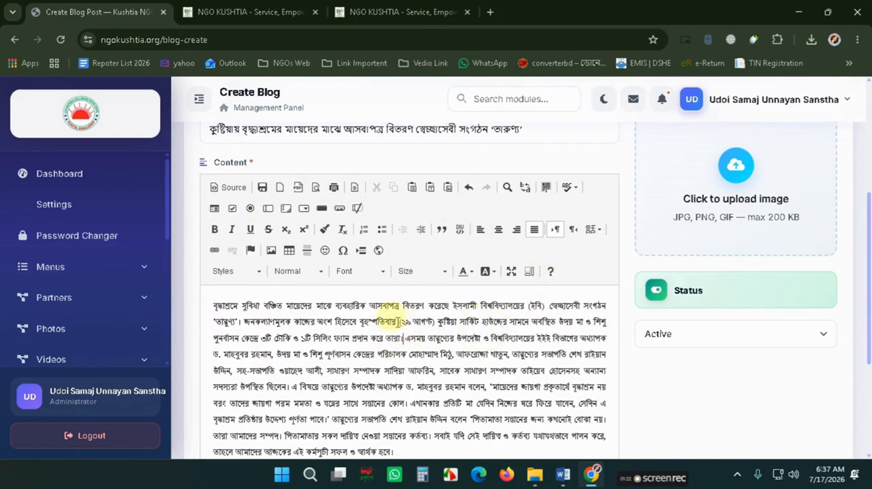
pyautogui.scroll(2, 344, 320)
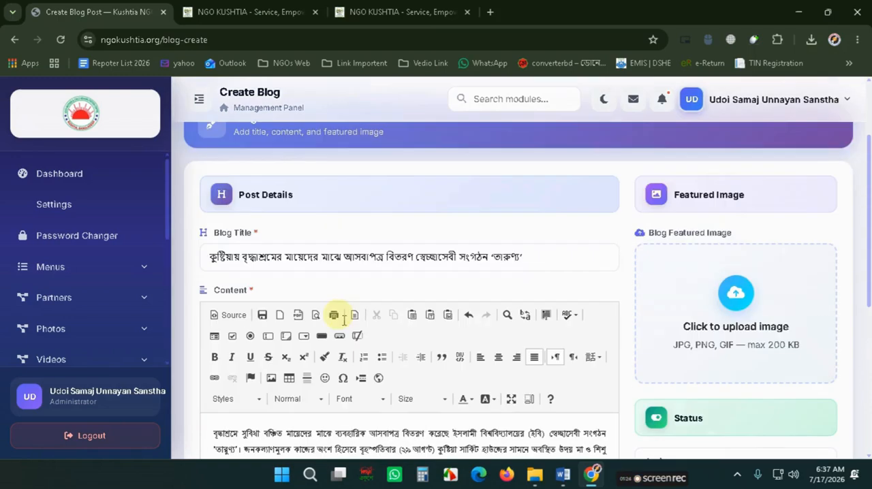
# - Upload the image P2 from the UDOI folder as the featured image and publish the post
pyautogui.click(563, 475)
pyautogui.click(564, 477)
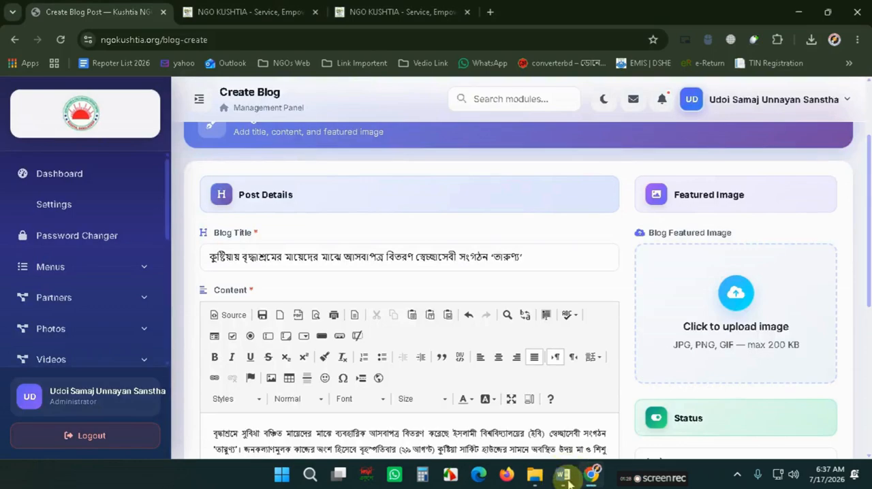
pyautogui.click(746, 317)
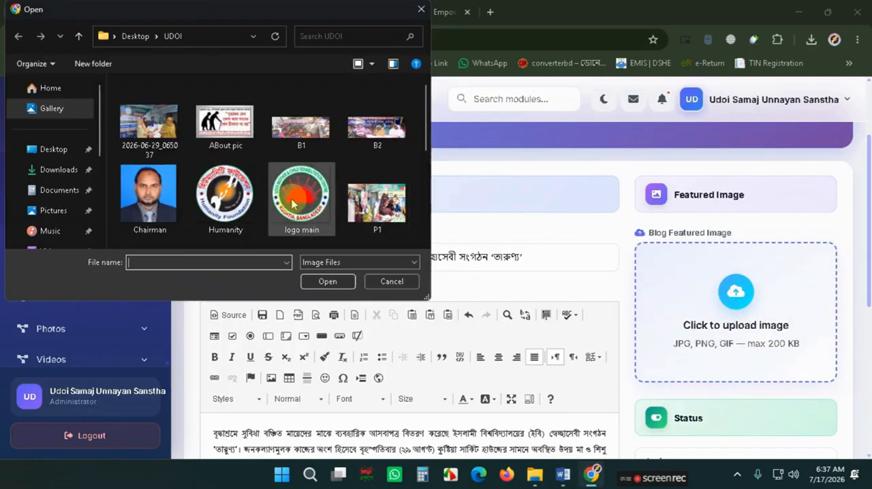
pyautogui.scroll(-1, 318, 205)
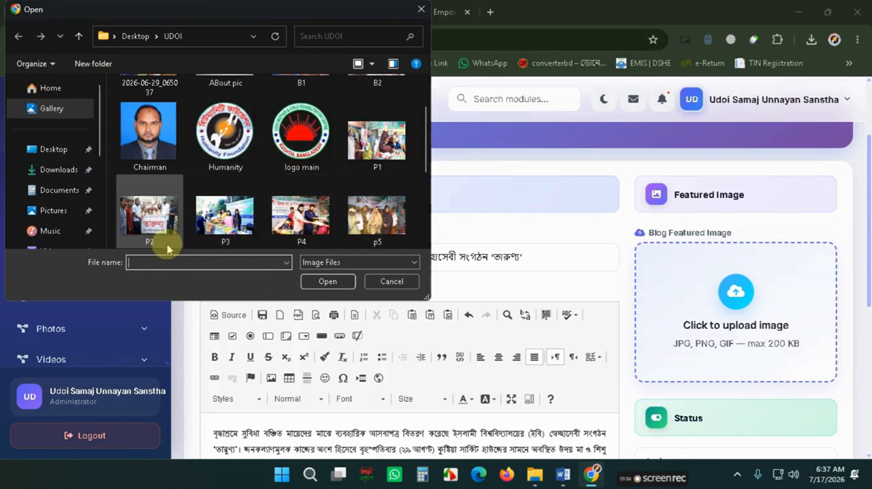
pyautogui.click(154, 230)
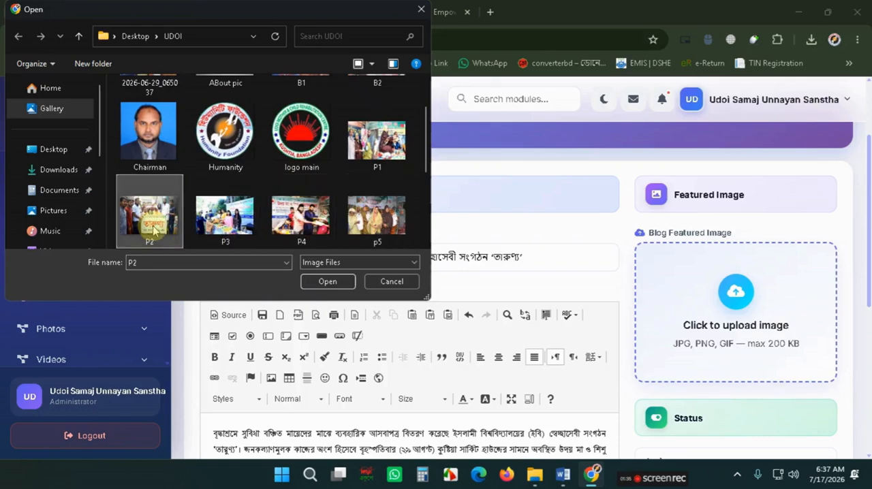
pyautogui.click(320, 278)
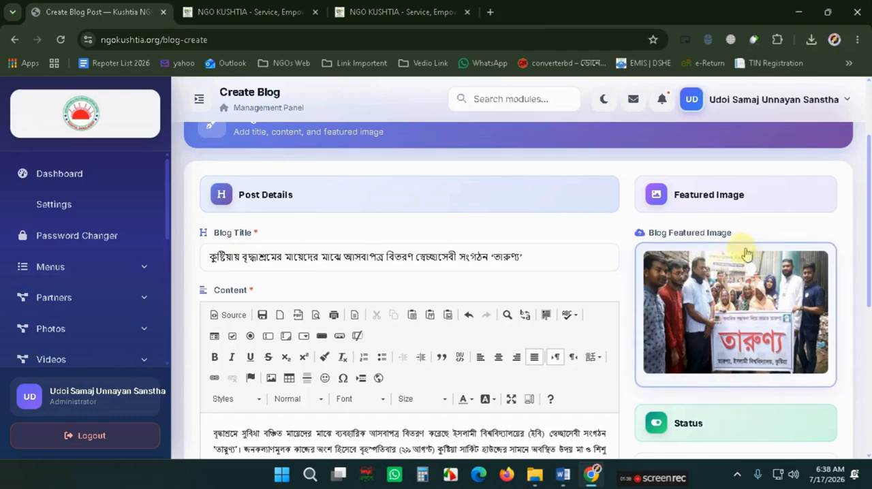
pyautogui.scroll(-2, 470, 235)
pyautogui.scroll(-3, 470, 235)
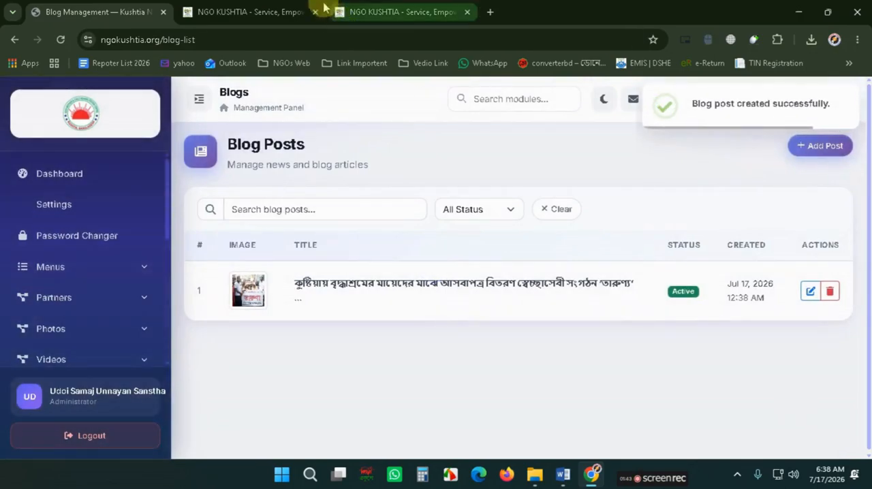
# - Reload the public site and check the new post in the News & Events section
pyautogui.click(273, 13)
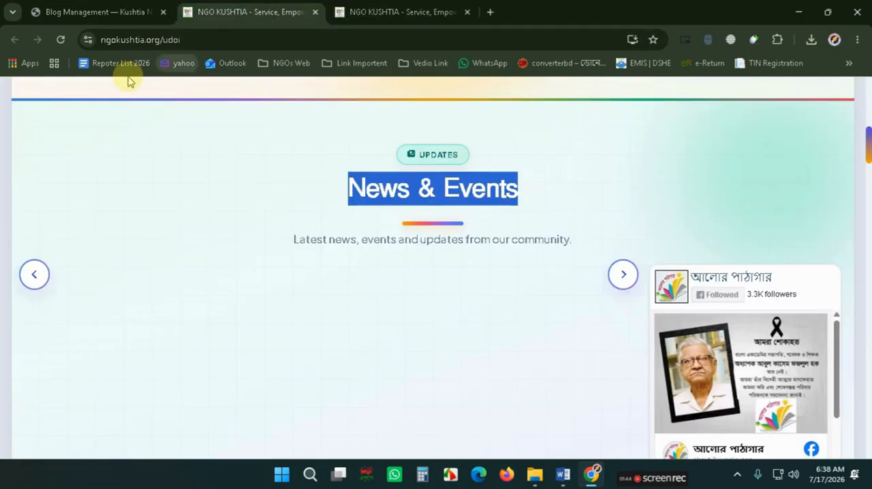
pyautogui.click(60, 39)
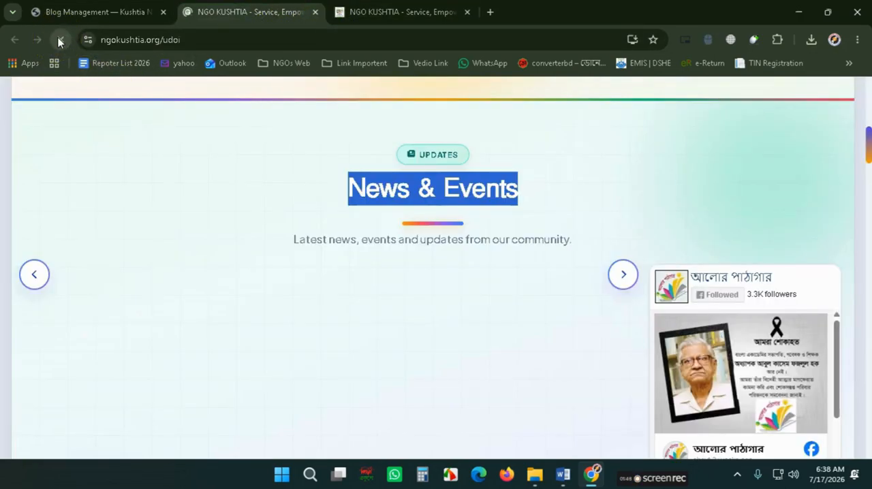
pyautogui.scroll(-2, 272, 219)
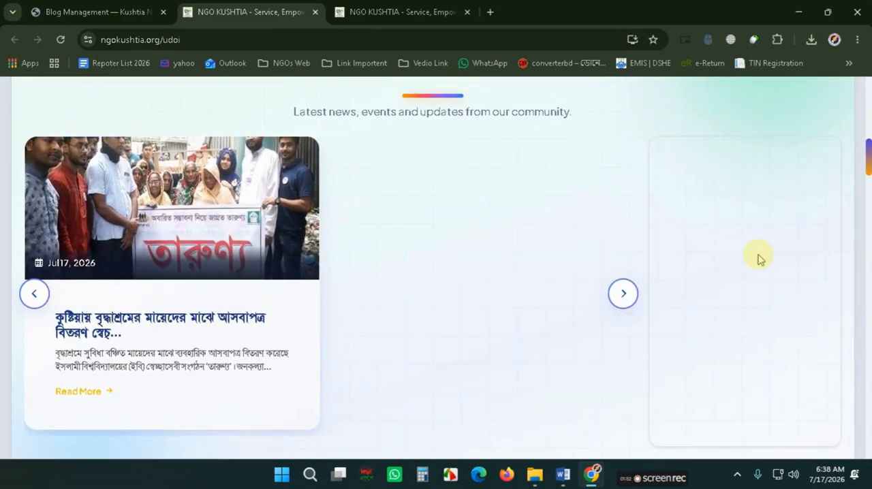
pyautogui.scroll(-1, 753, 242)
pyautogui.scroll(1, 717, 182)
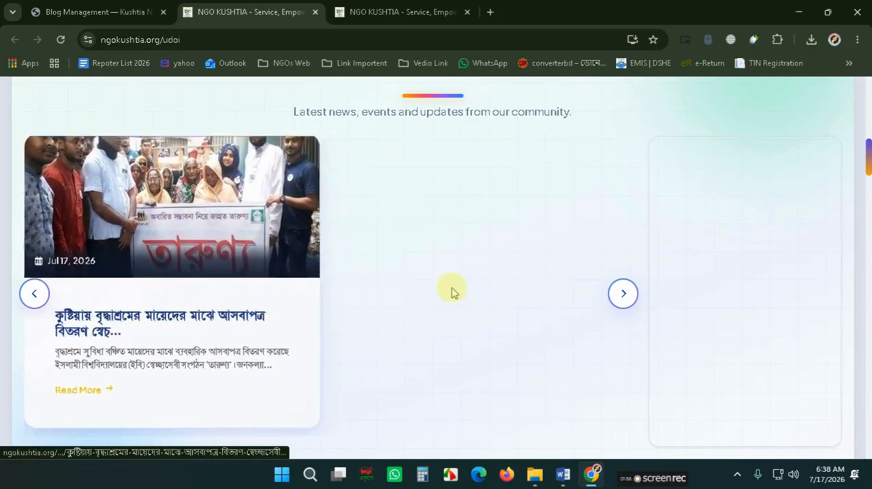
pyautogui.scroll(2, 423, 231)
pyautogui.moveTo(347, 196); pyautogui.dragTo(513, 196)
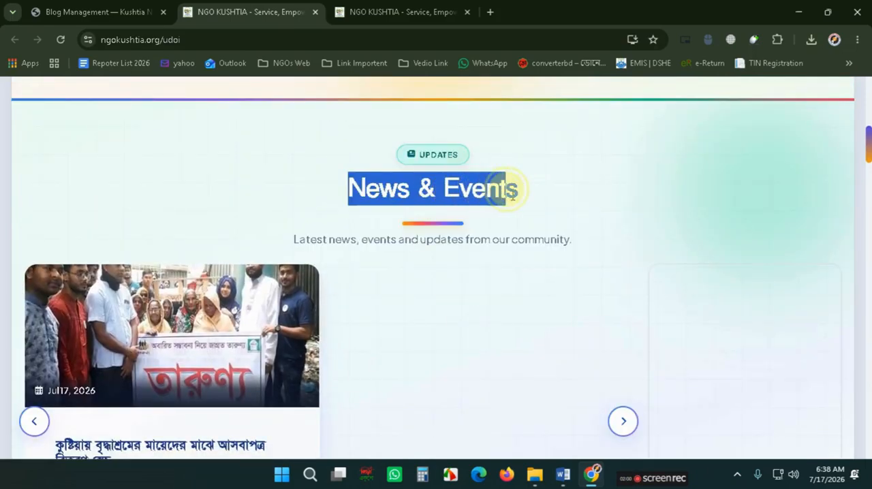
# - Open the new post's detail page from the News & Events section of the public site and read it
pyautogui.scroll(-2, 117, 289)
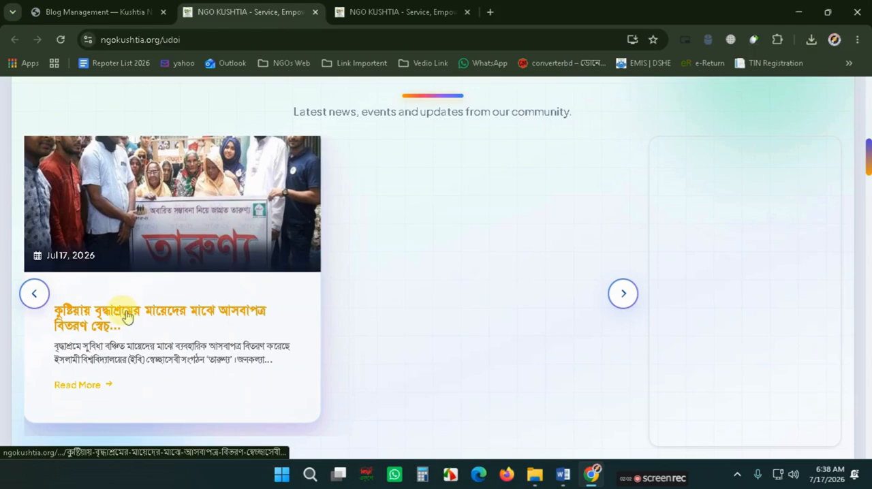
pyautogui.click(126, 316)
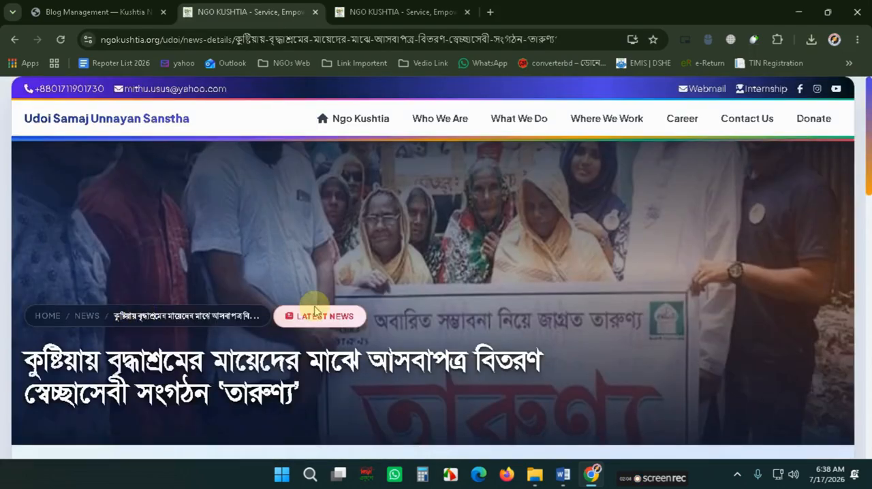
pyautogui.scroll(-5, 315, 312)
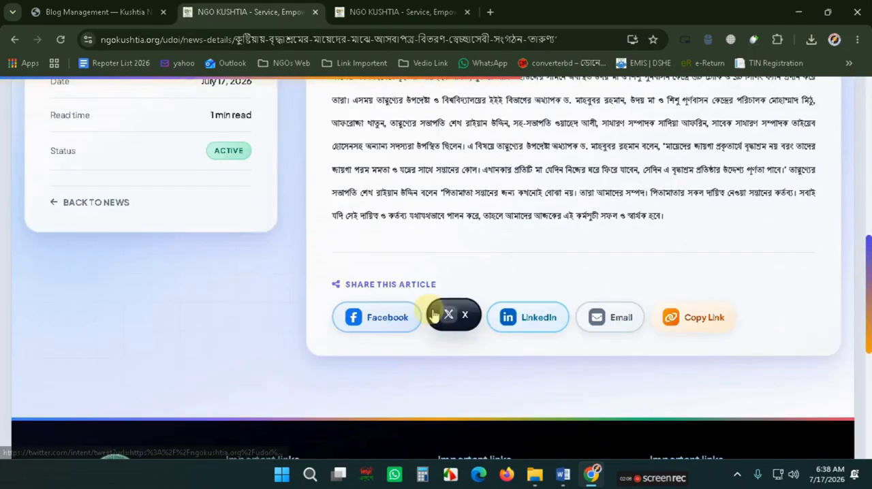
# - Preview sharing the post to Facebook, then close the share tab and return to the home page
pyautogui.click(369, 321)
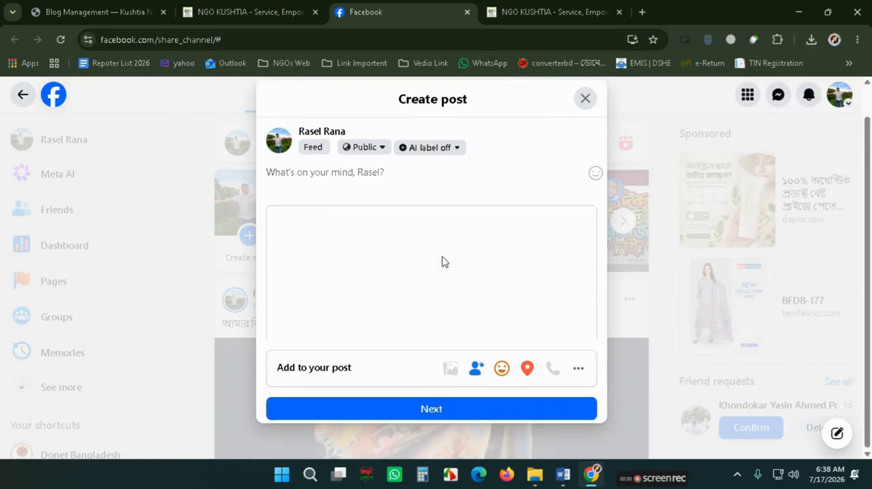
pyautogui.scroll(-1, 442, 262)
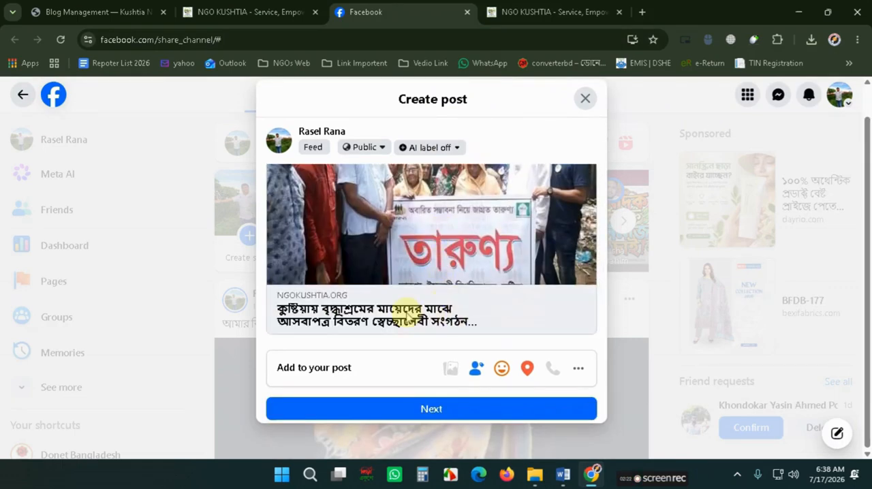
pyautogui.scroll(2, 407, 316)
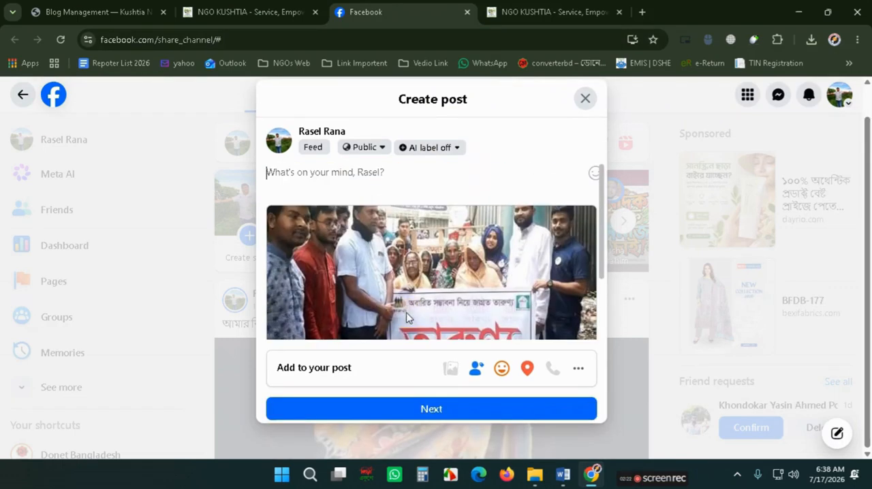
pyautogui.click(467, 12)
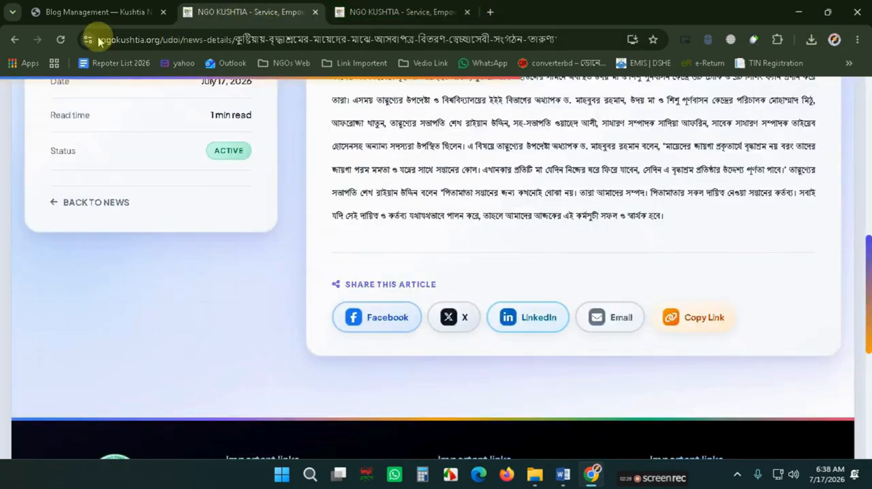
pyautogui.click(15, 39)
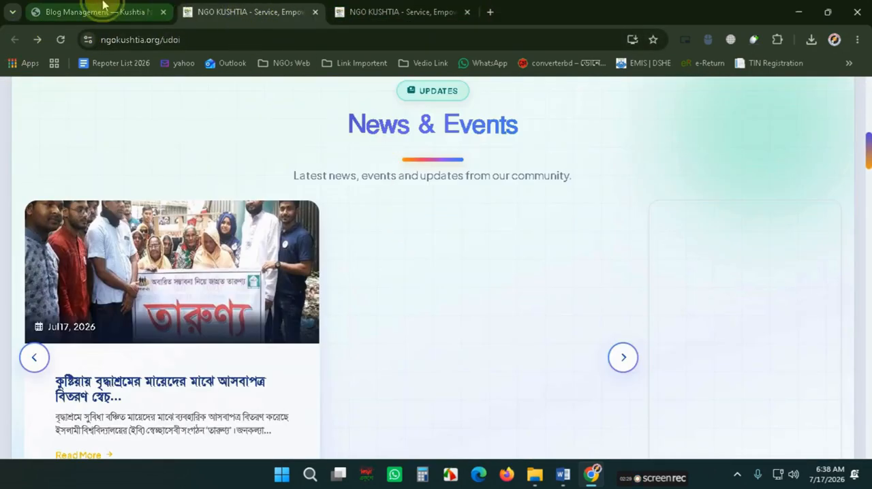
# - Locate the Success Stories section on the public home page
pyautogui.click(104, 7)
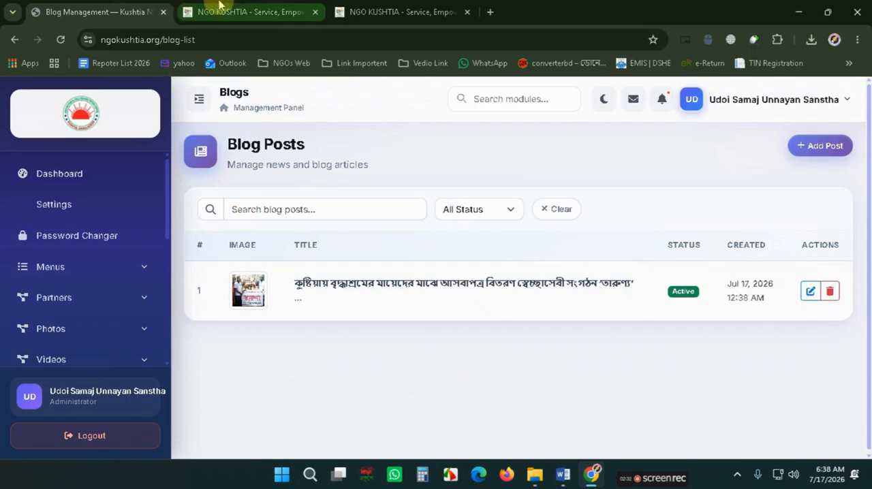
pyautogui.click(256, 12)
pyautogui.scroll(-2, 514, 236)
pyautogui.scroll(-4, 512, 236)
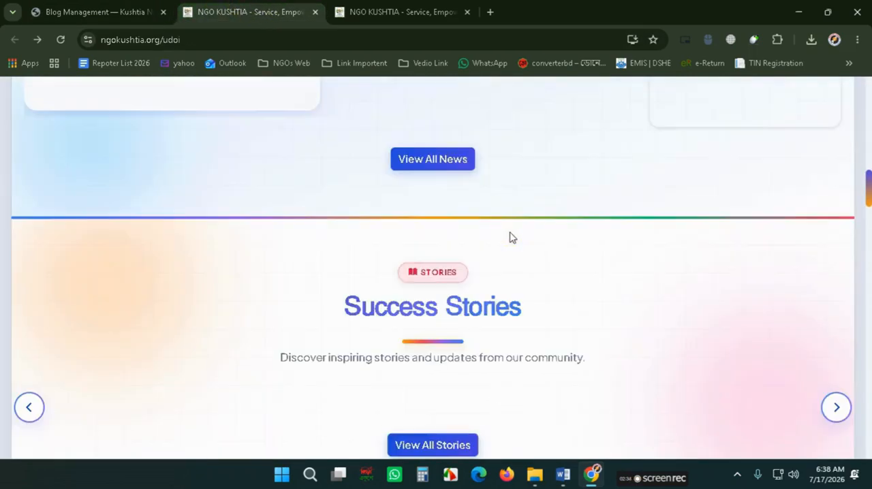
pyautogui.tripleClick(451, 250)
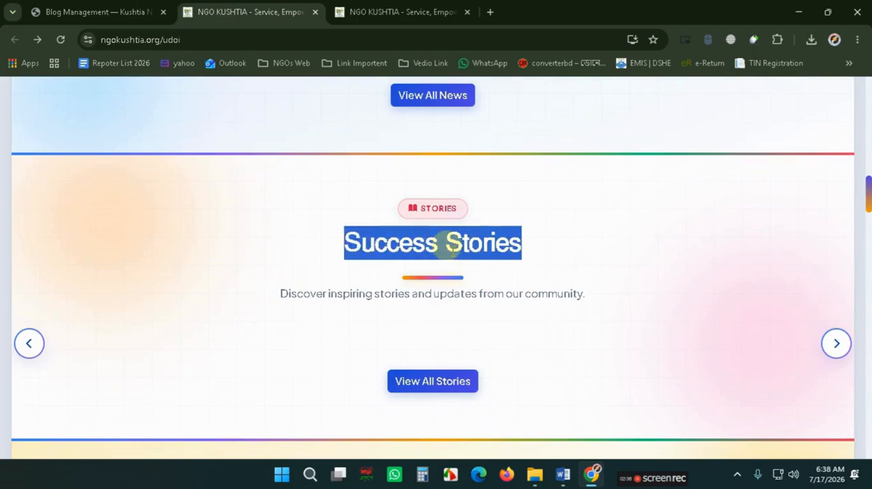
# - Open the Stories list in the admin panel and start adding a new story
pyautogui.click(47, 12)
pyautogui.scroll(-1, 88, 296)
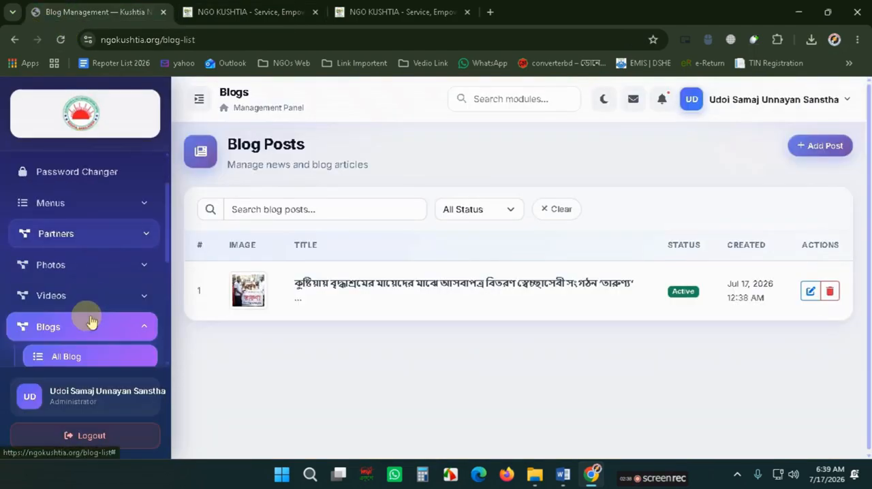
pyautogui.scroll(-2, 82, 272)
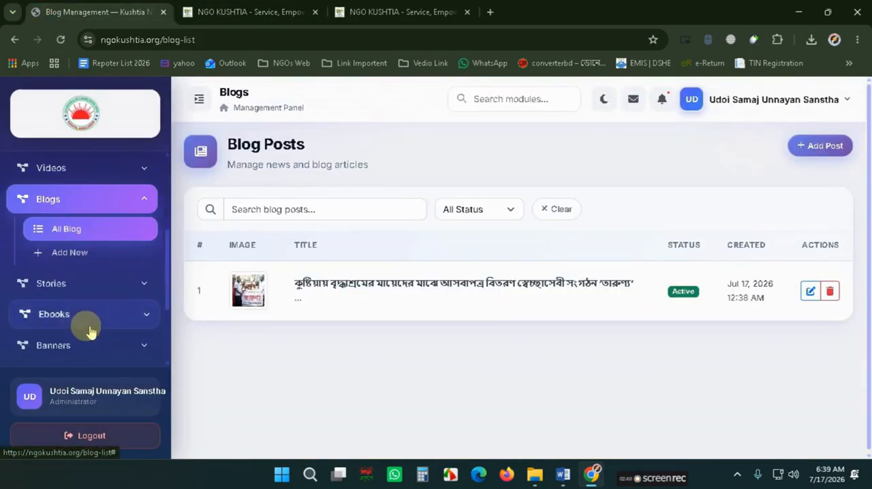
pyautogui.click(78, 289)
pyautogui.click(64, 312)
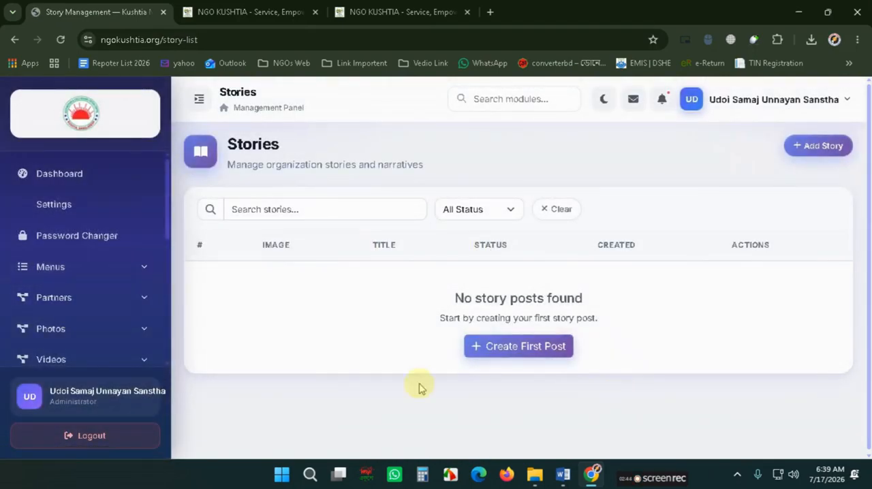
pyautogui.click(840, 146)
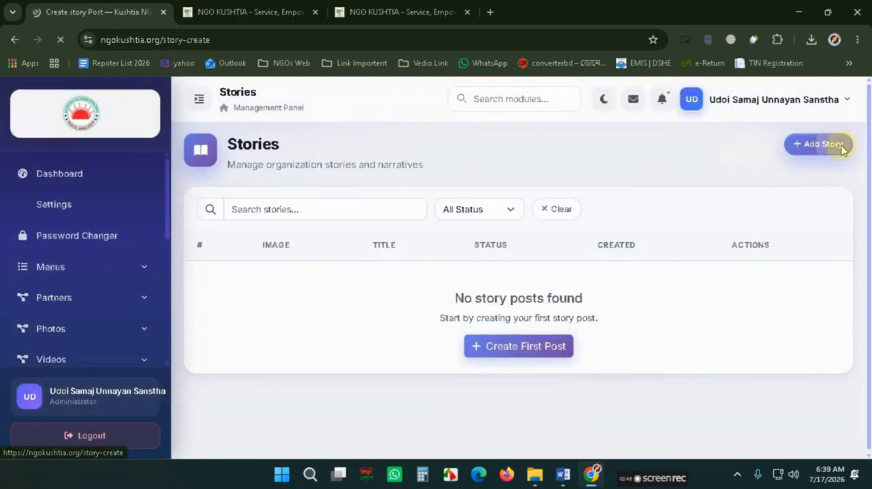
# - Cut the Success Stories article text, headline and body, from the Word document
pyautogui.click(562, 475)
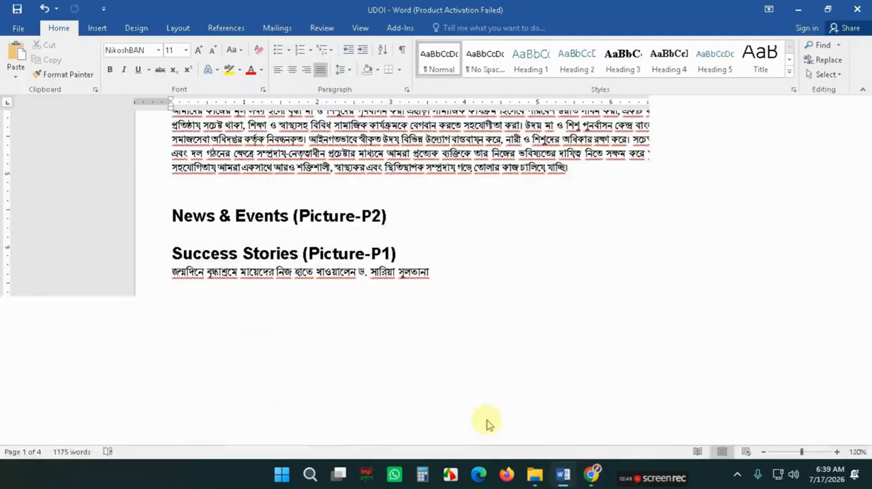
pyautogui.scroll(-1, 192, 262)
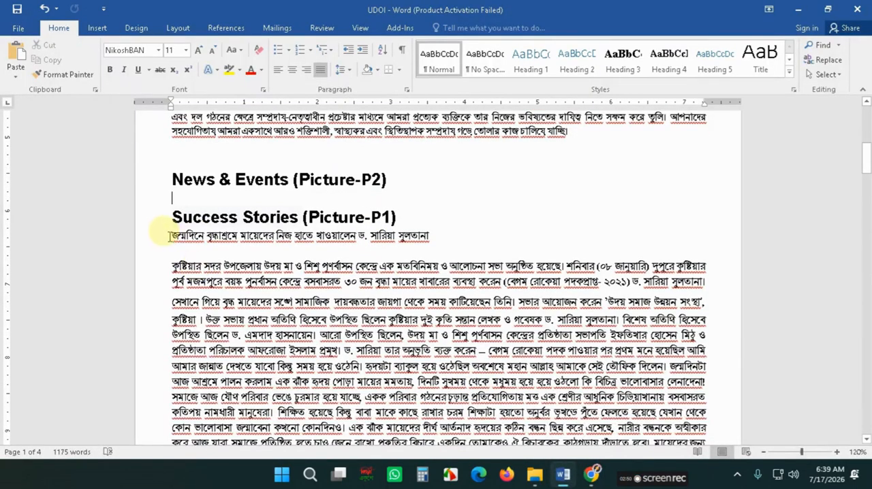
pyautogui.moveTo(169, 236); pyautogui.dragTo(392, 357)
pyautogui.scroll(-1, 171, 289)
pyautogui.scroll(-3, 366, 321)
pyautogui.hotkey('ctrl', 'x')
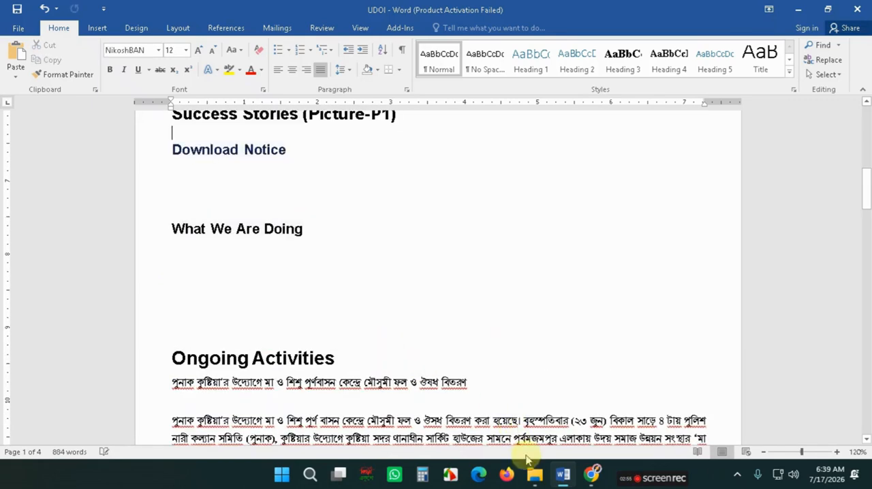
# - Paste the story text into the Content editor of the new story
pyautogui.click(591, 475)
pyautogui.scroll(-2, 409, 402)
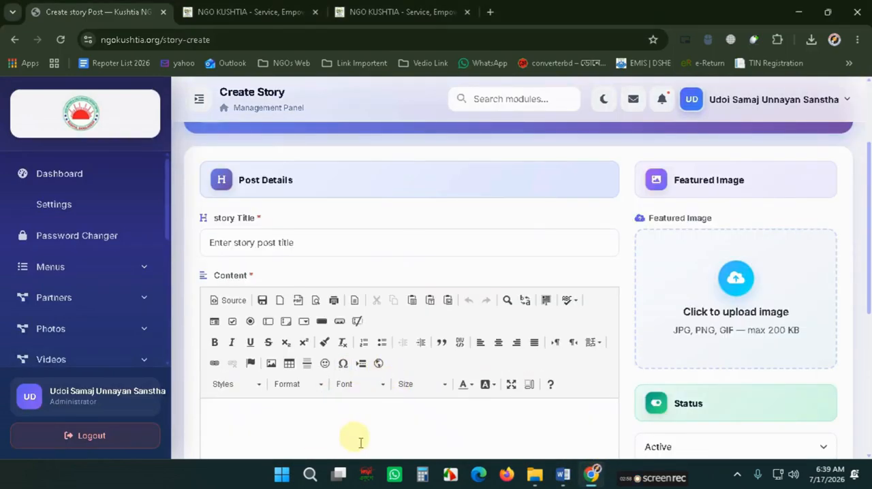
pyautogui.scroll(-2, 358, 440)
pyautogui.click(278, 320)
pyautogui.hotkey('ctrl', 'v')
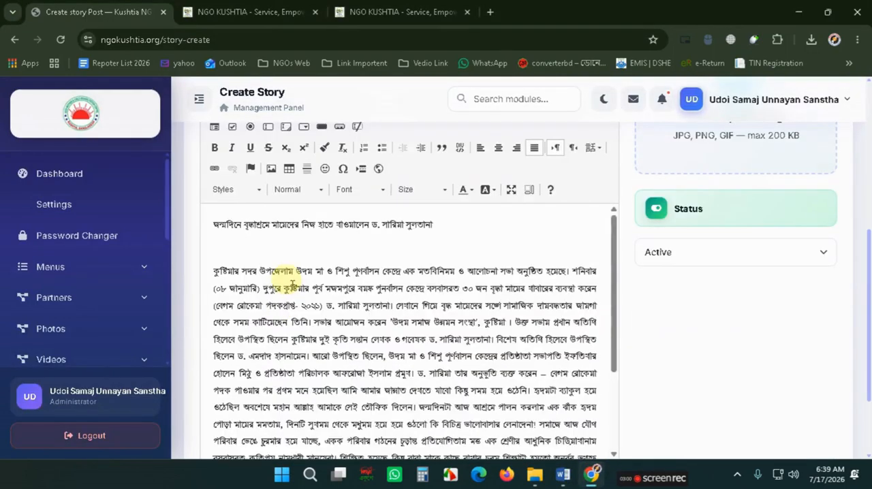
# - Move the headline line from the content into the story Title field and delete the leftover empty lines
pyautogui.moveTo(436, 225); pyautogui.dragTo(208, 228)
pyautogui.hotkey('ctrl', 'x')
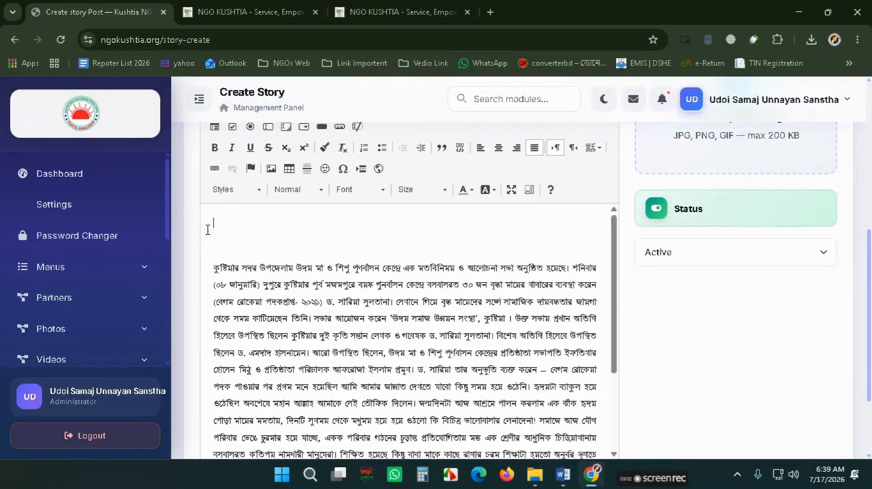
pyautogui.press('Delete')
pyautogui.press('Delete')
pyautogui.scroll(3, 270, 256)
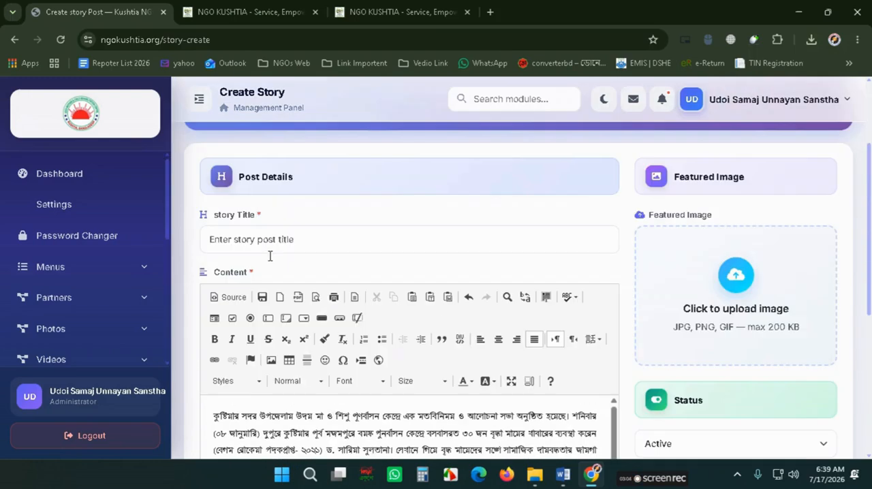
pyautogui.click(272, 234)
pyautogui.hotkey('ctrl', 'v')
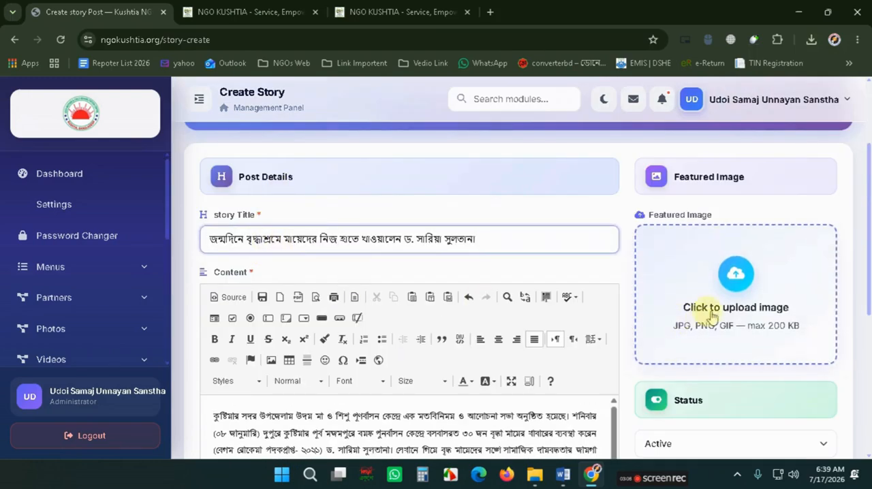
# - Upload the image P1 from the UDOI folder as the featured image and publish the story
pyautogui.click(735, 300)
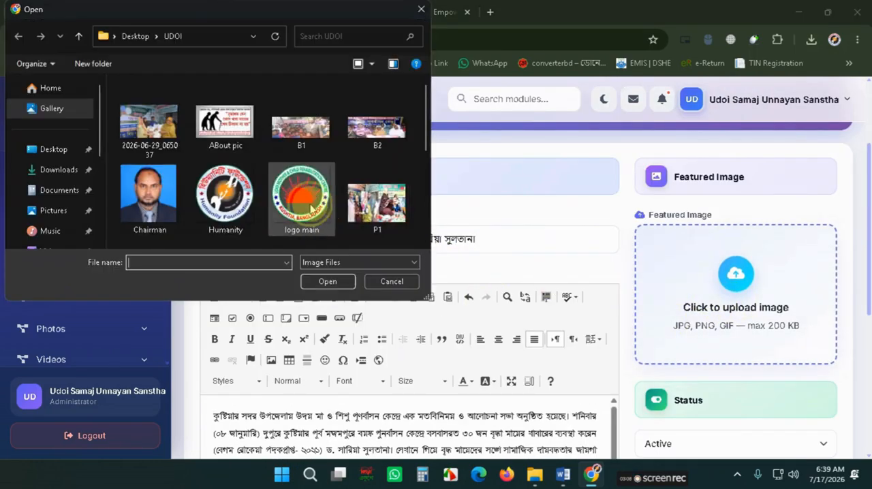
pyautogui.click(312, 207)
pyautogui.click(356, 210)
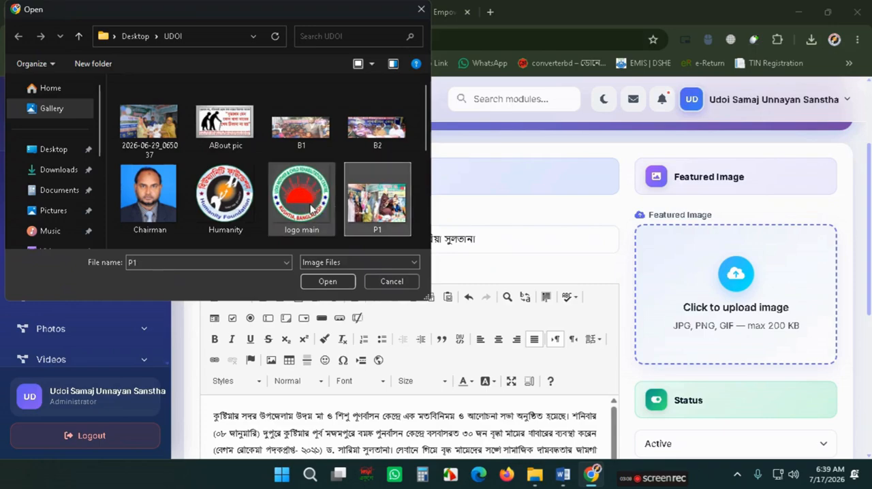
pyautogui.click(338, 283)
pyautogui.scroll(-5, 799, 380)
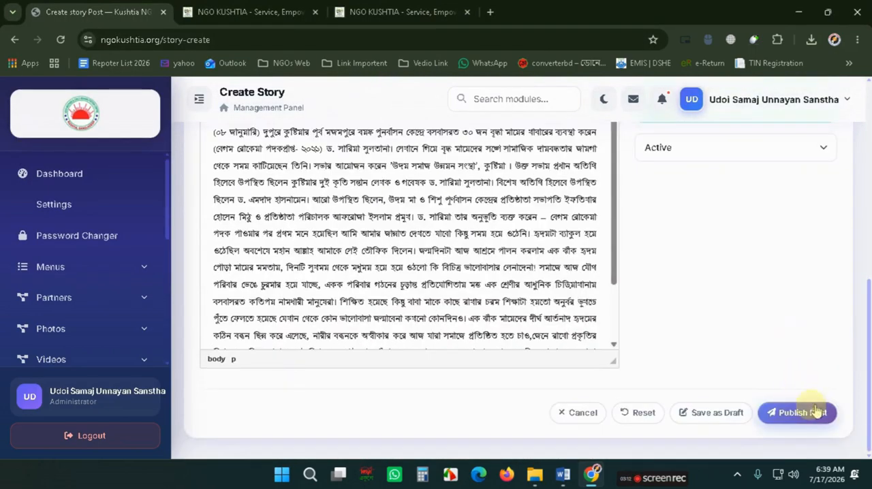
pyautogui.click(814, 412)
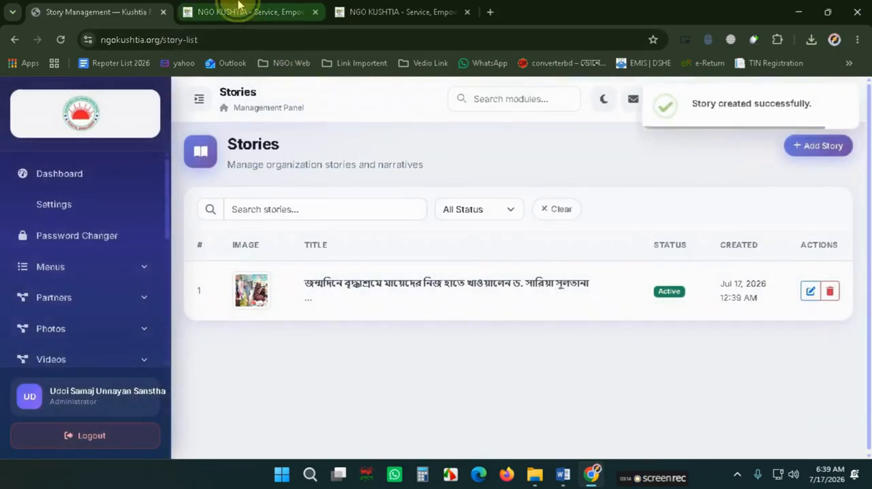
# - Reload the public site and check the new story in the Success Stories section
pyautogui.click(204, 11)
pyautogui.click(62, 39)
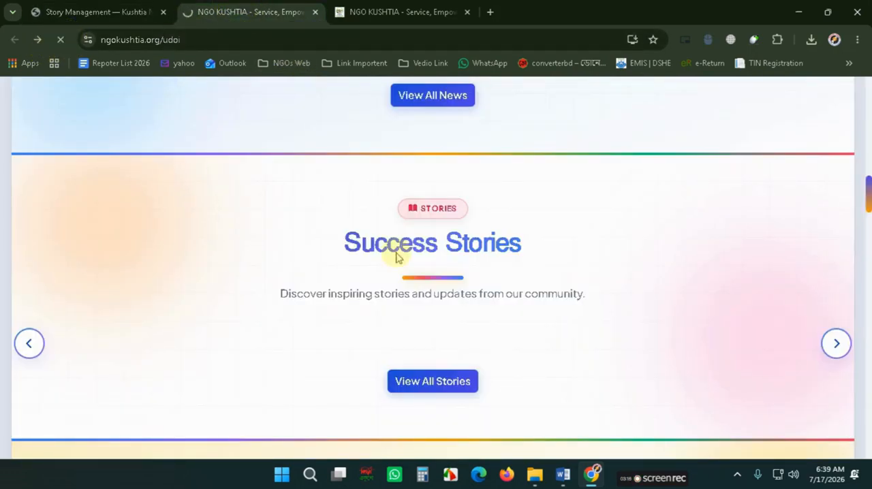
pyautogui.scroll(-6, 320, 278)
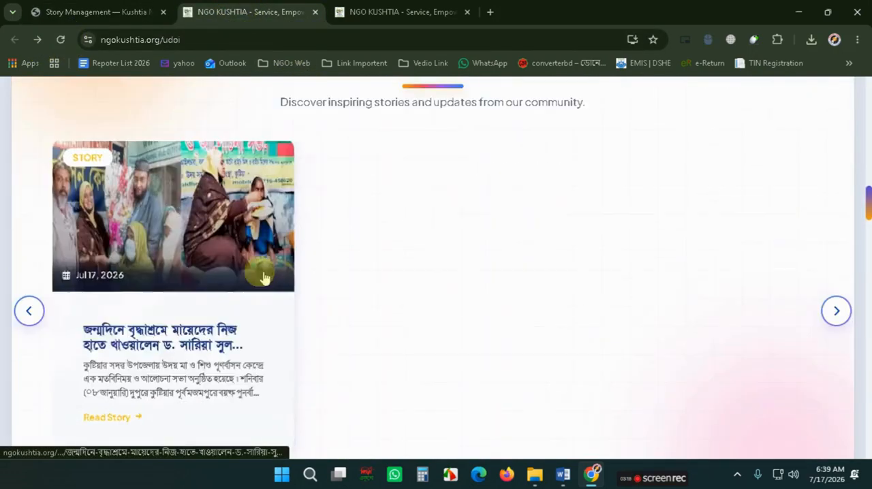
pyautogui.scroll(-3, 266, 250)
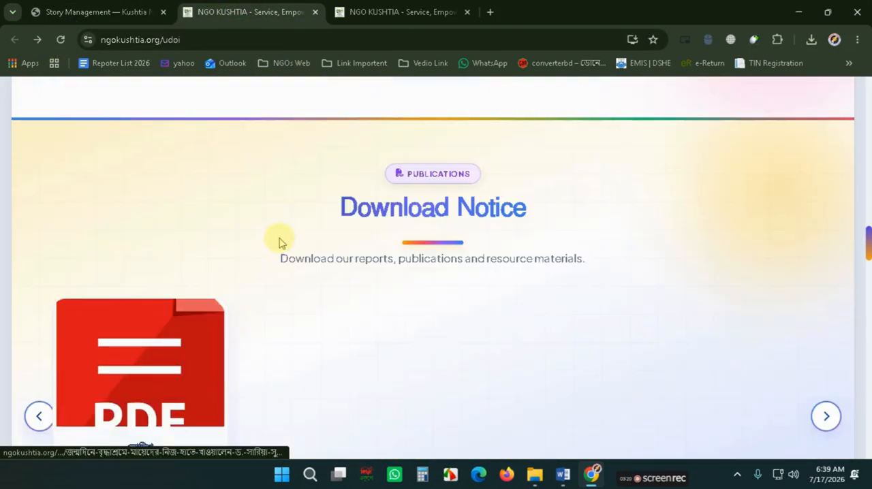
# - Open the Ebooks section of the admin panel and examine the existing notice ebook's edit form and the ebook list
pyautogui.click(129, 12)
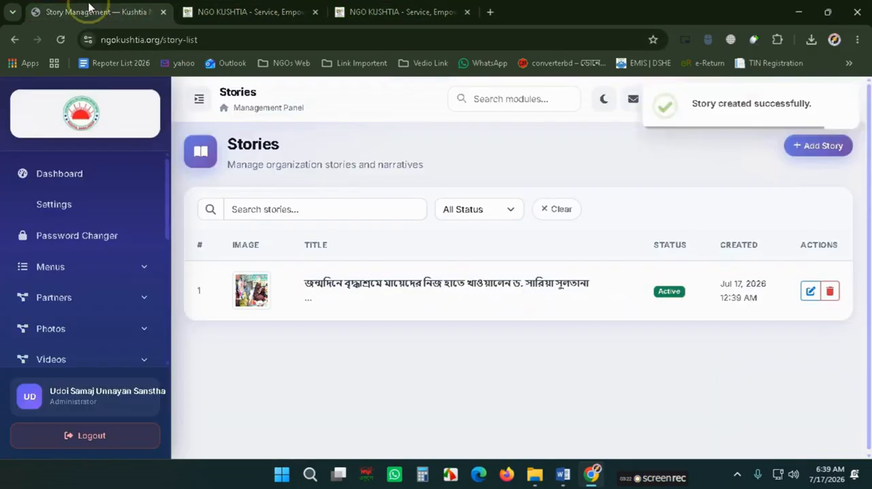
pyautogui.scroll(-5, 64, 327)
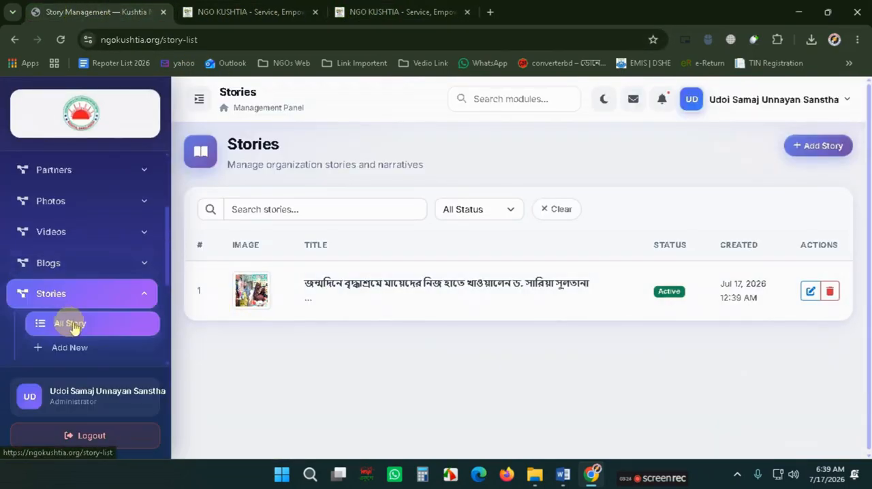
pyautogui.click(82, 250)
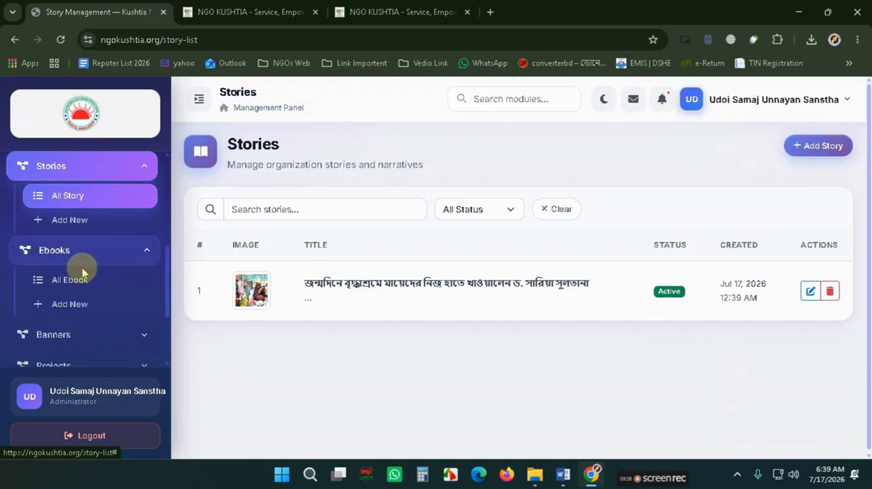
pyautogui.click(75, 278)
pyautogui.scroll(-2, 272, 324)
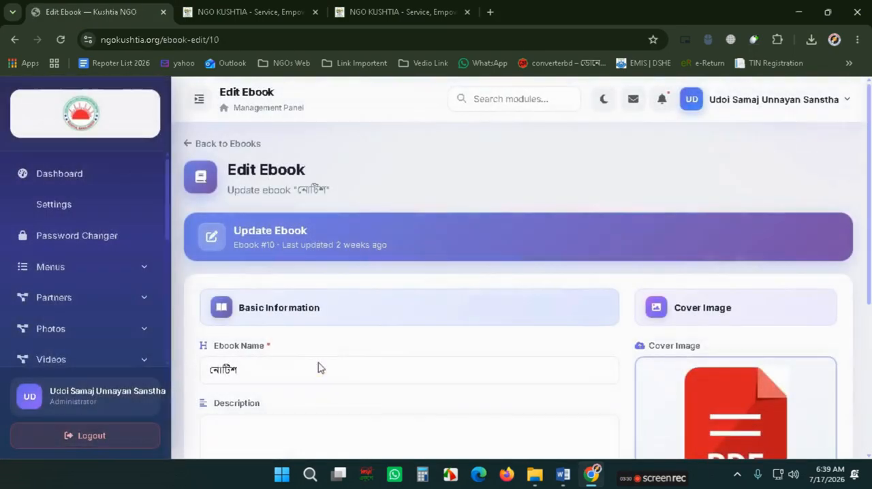
pyautogui.scroll(-3, 466, 363)
pyautogui.scroll(-1, 466, 363)
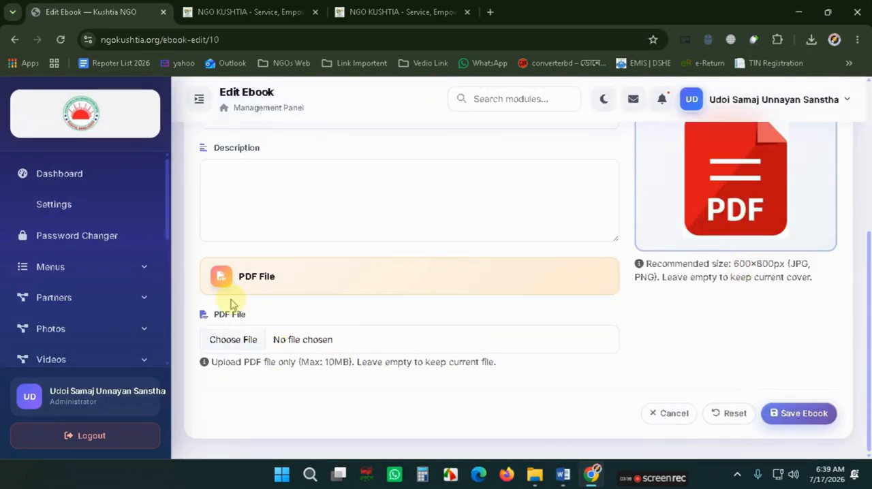
pyautogui.scroll(1, 230, 304)
pyautogui.scroll(-2, 116, 331)
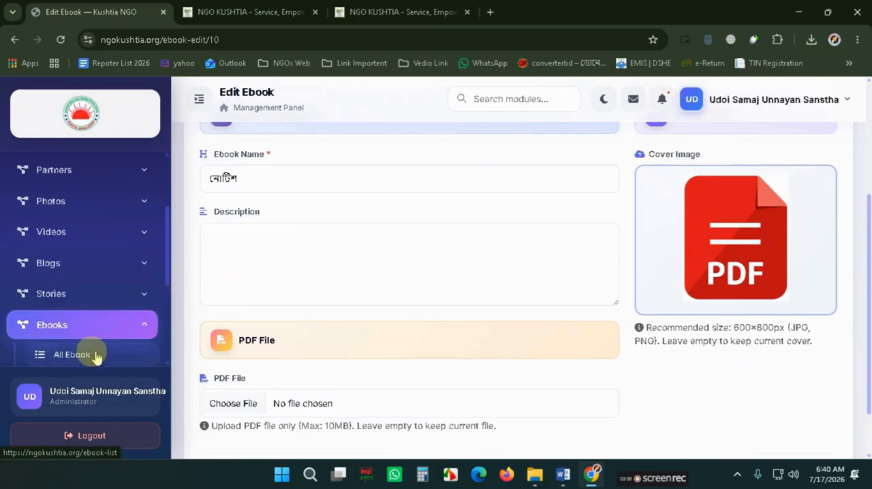
pyautogui.click(94, 355)
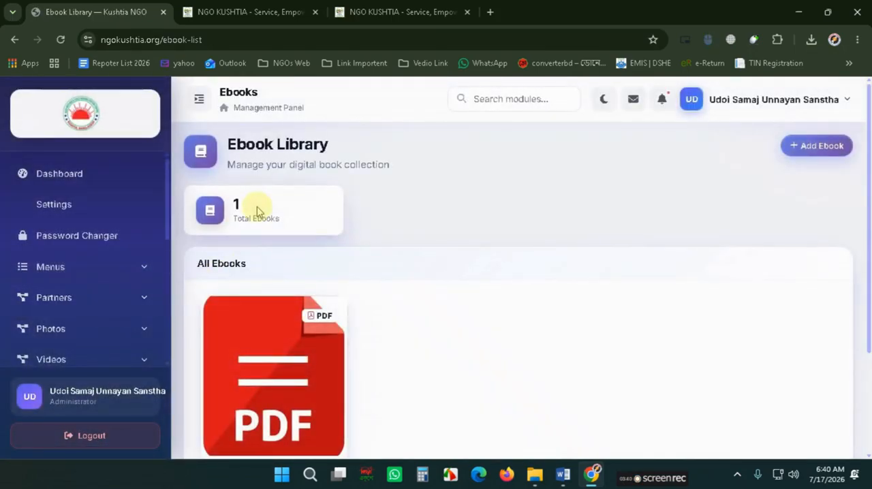
pyautogui.click(58, 436)
pyautogui.scroll(-2, 86, 327)
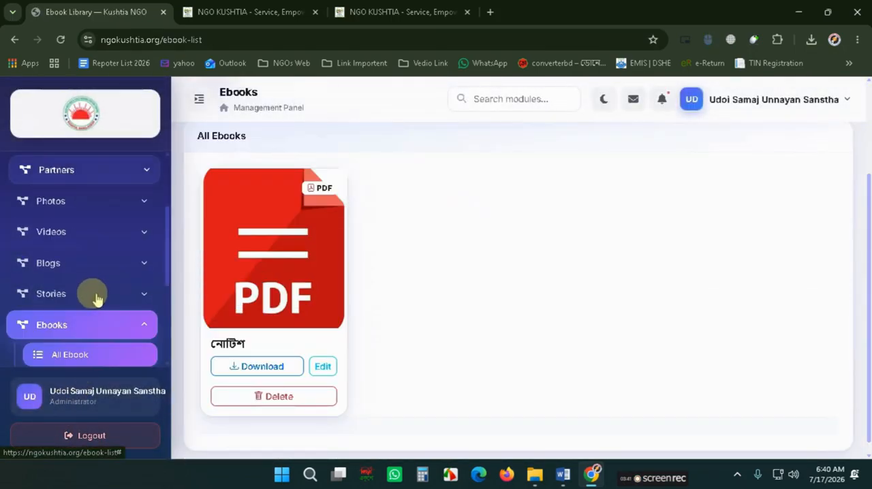
pyautogui.click(74, 354)
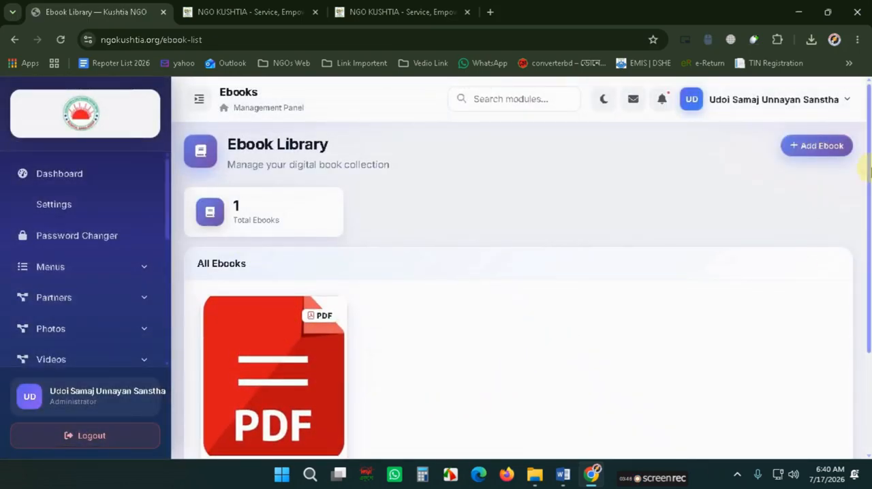
# - Open a new ebook form and look through the Word document and the UDOI folder for the notice material
pyautogui.click(817, 145)
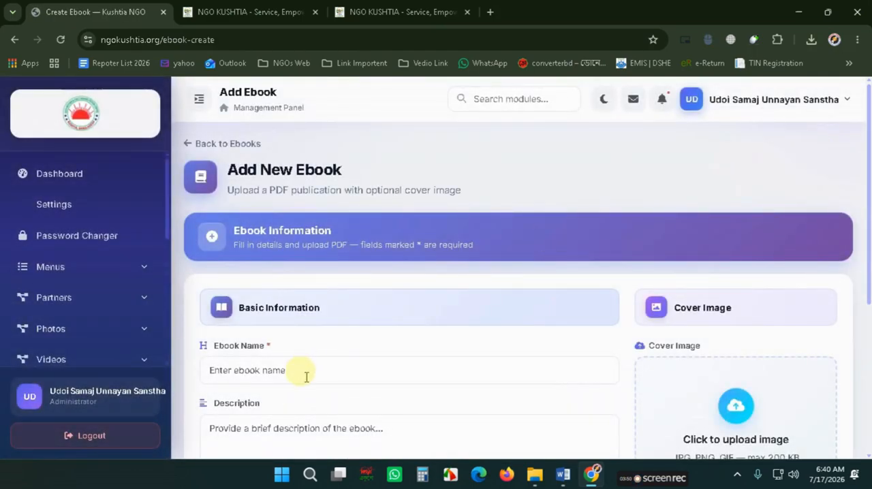
pyautogui.click(307, 377)
pyautogui.click(561, 477)
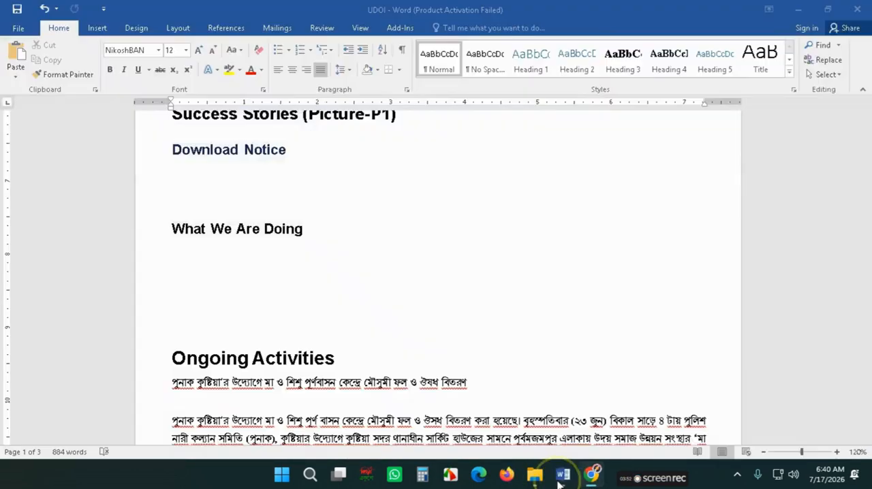
pyautogui.scroll(-7, 359, 314)
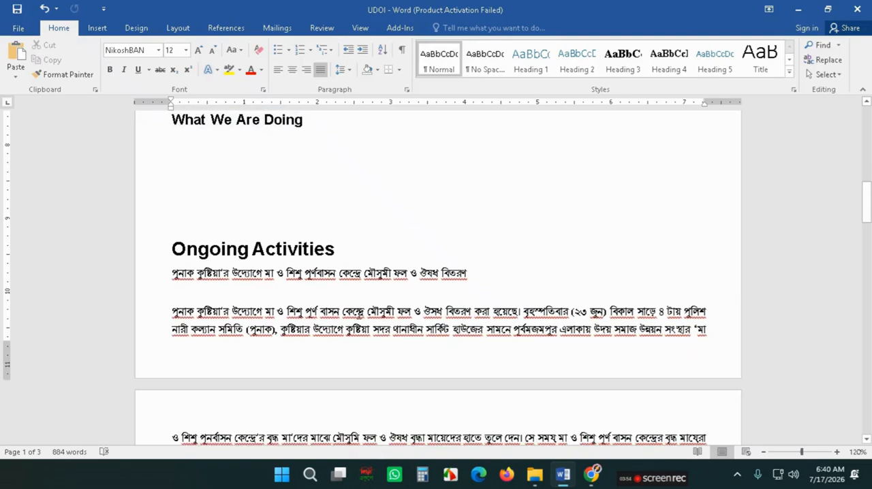
pyautogui.scroll(-15, 359, 314)
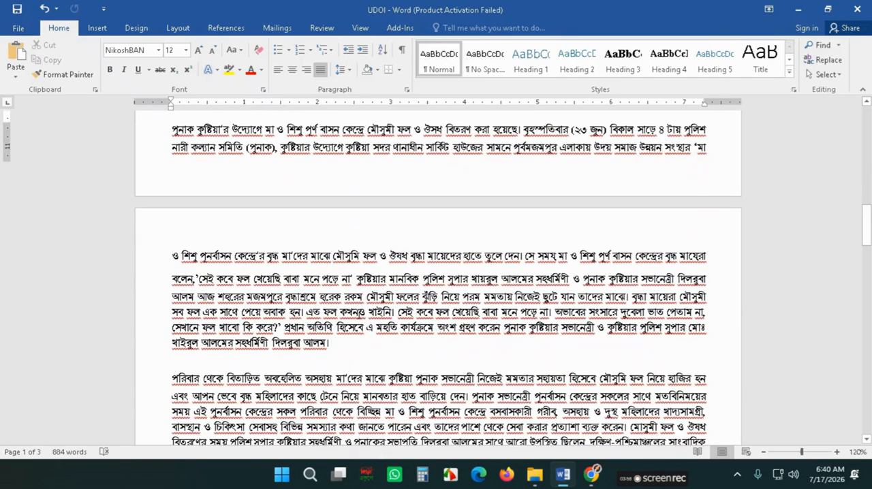
pyautogui.scroll(-16, 353, 319)
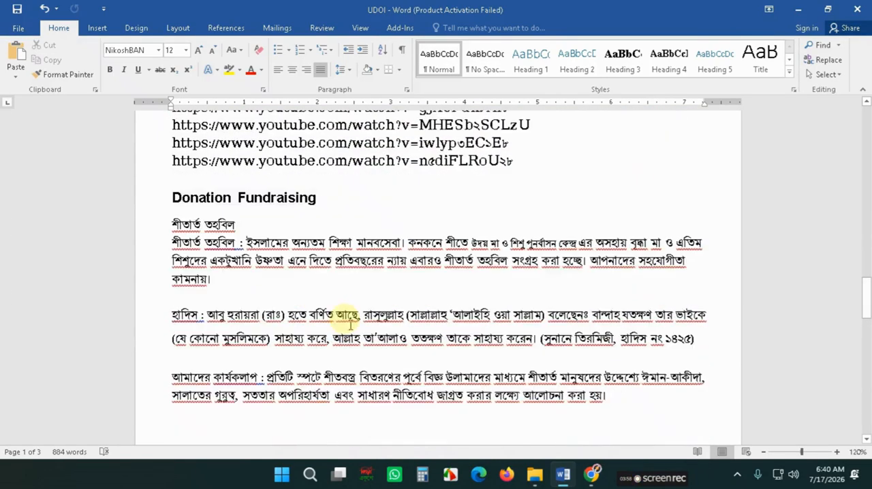
pyautogui.scroll(-15, 343, 352)
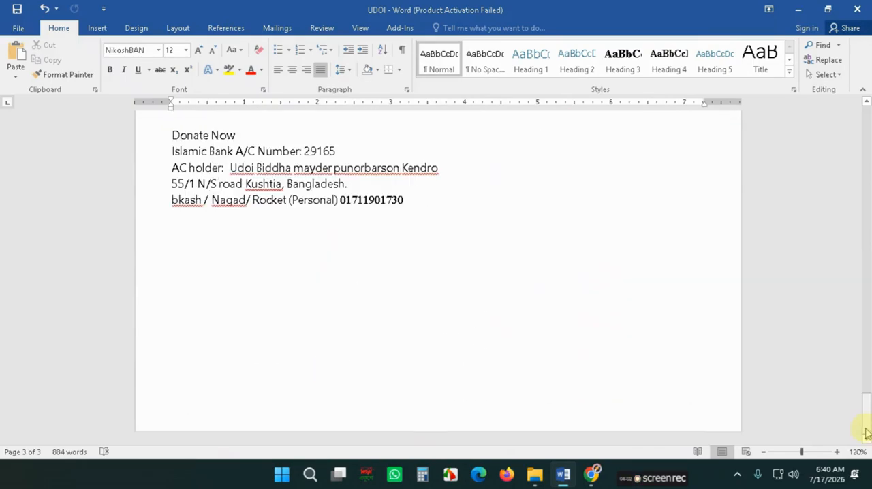
pyautogui.moveTo(866, 432); pyautogui.dragTo(853, 129)
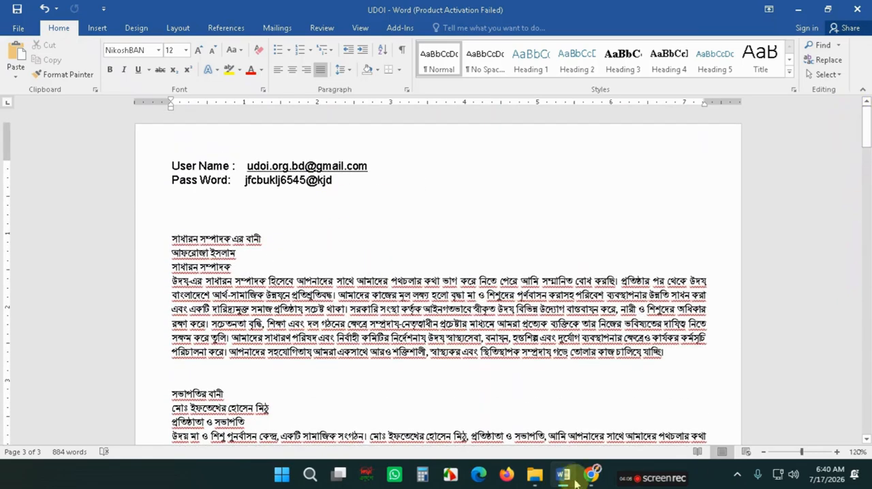
pyautogui.click(539, 476)
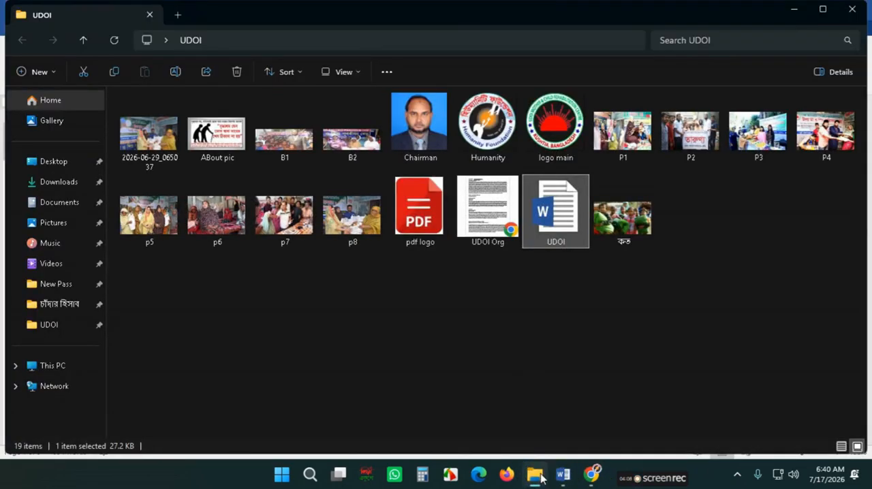
pyautogui.click(592, 475)
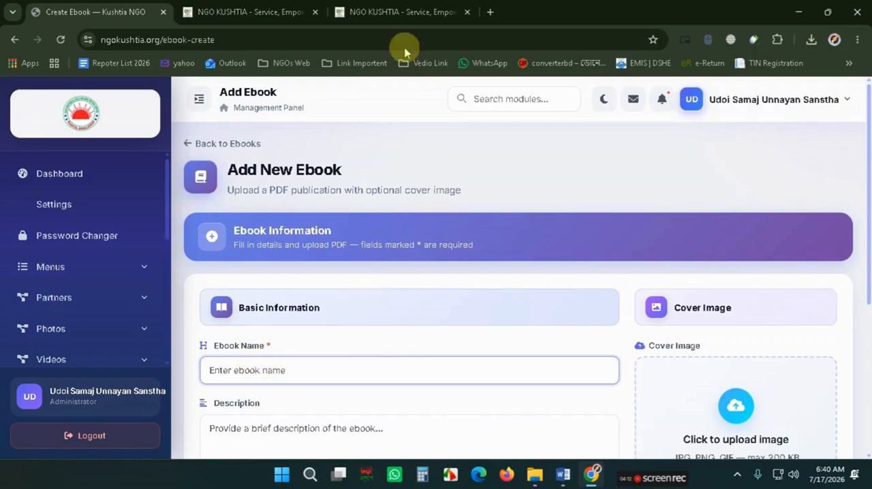
# - Check the Download Notice section on the public website
pyautogui.click(396, 11)
pyautogui.scroll(-10, 360, 286)
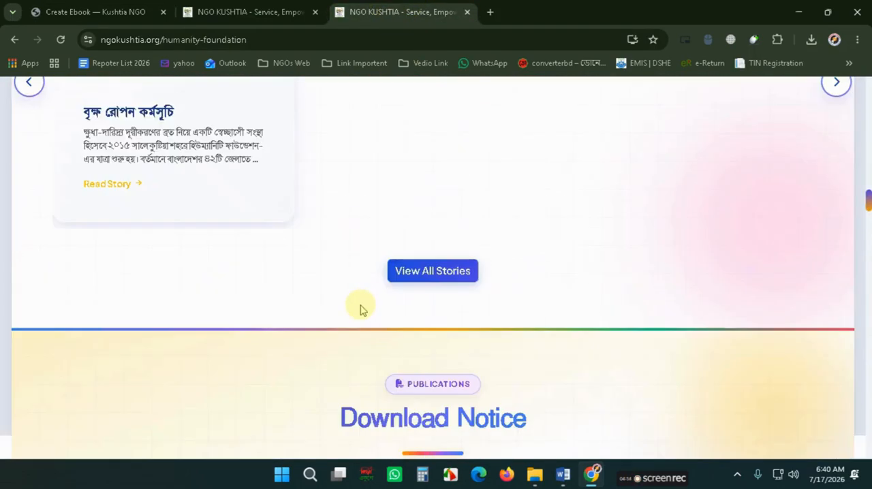
pyautogui.scroll(-5, 360, 308)
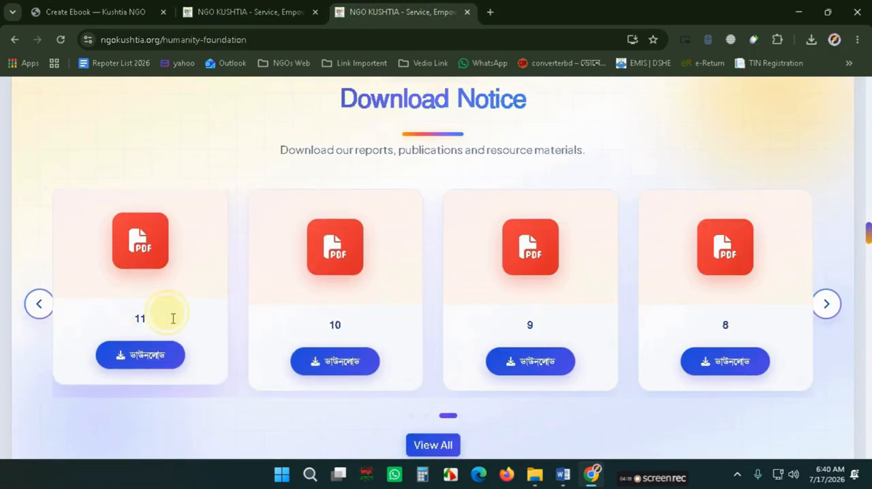
# - Name the new ebook Notice-July-26
pyautogui.click(142, 9)
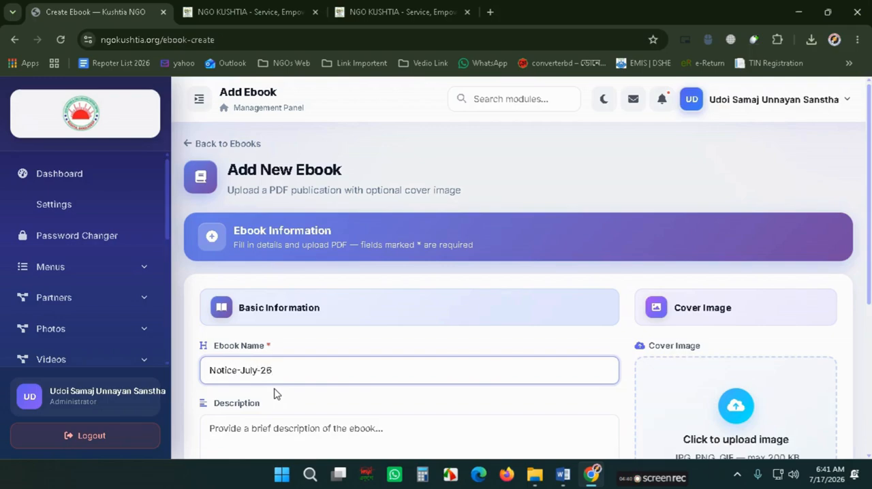
pyautogui.scroll(-2, 327, 357)
pyautogui.scroll(-1, 395, 273)
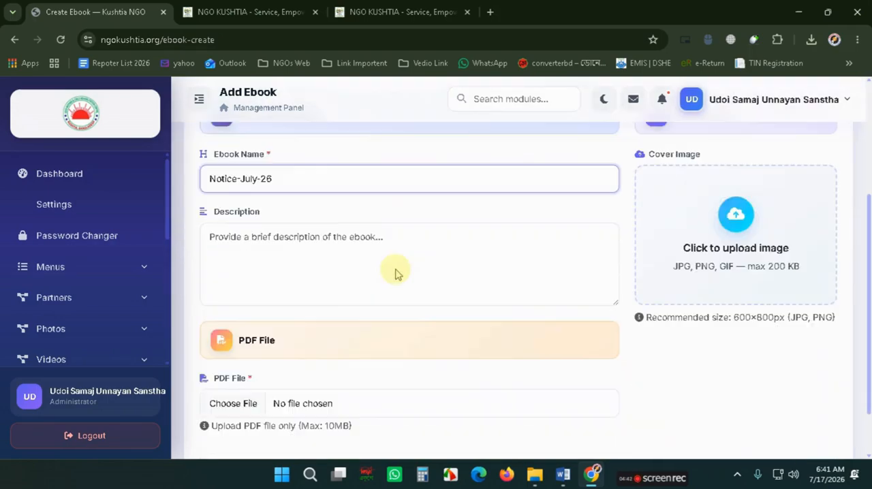
pyautogui.scroll(-1, 239, 324)
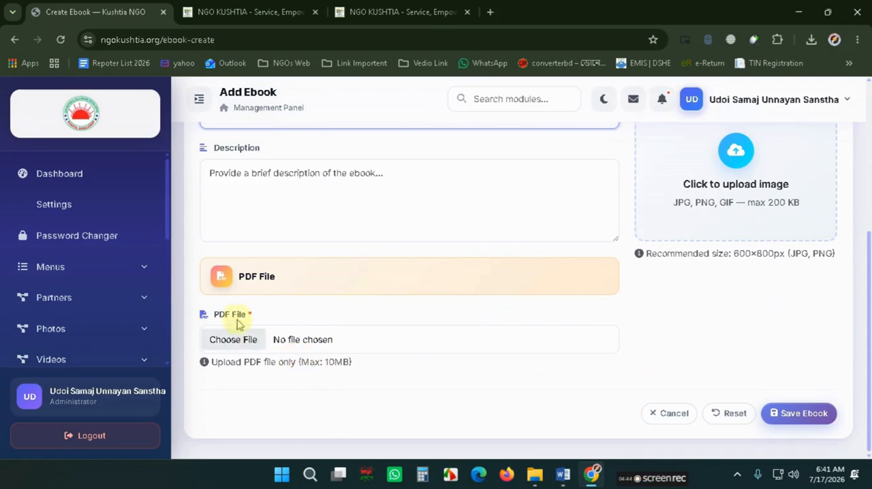
# - Open a notice PDF from the public site's Download Notice section and save a copy to Downloads
pyautogui.click(436, 11)
pyautogui.click(331, 358)
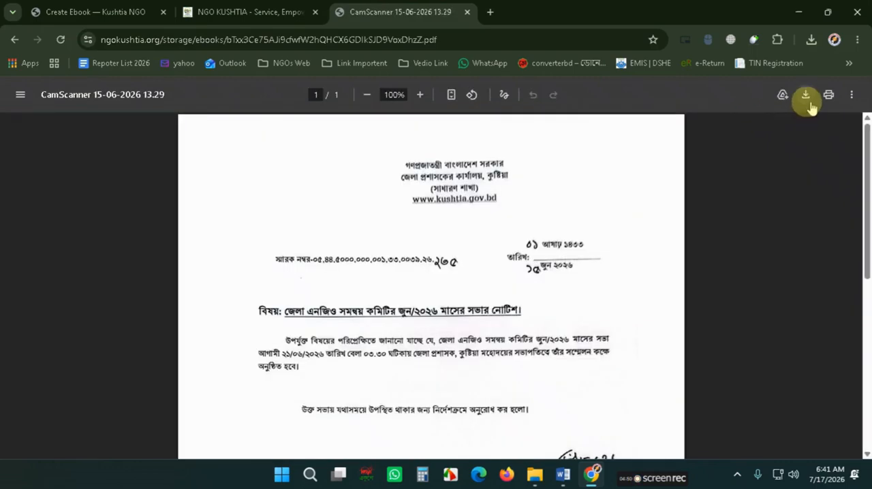
pyautogui.click(806, 98)
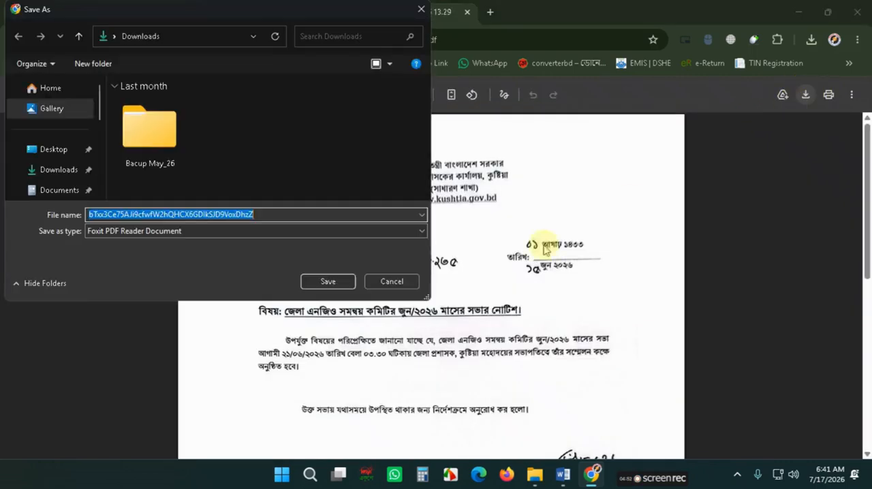
pyautogui.click(331, 278)
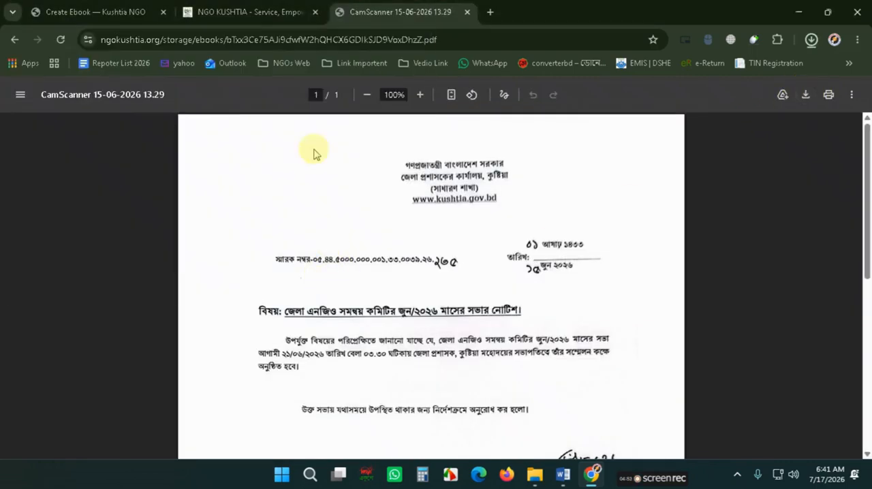
# - Attach UDOI Org.pdf from the UDOI folder as the new ebook's PDF file
pyautogui.click(223, 5)
pyautogui.click(95, 11)
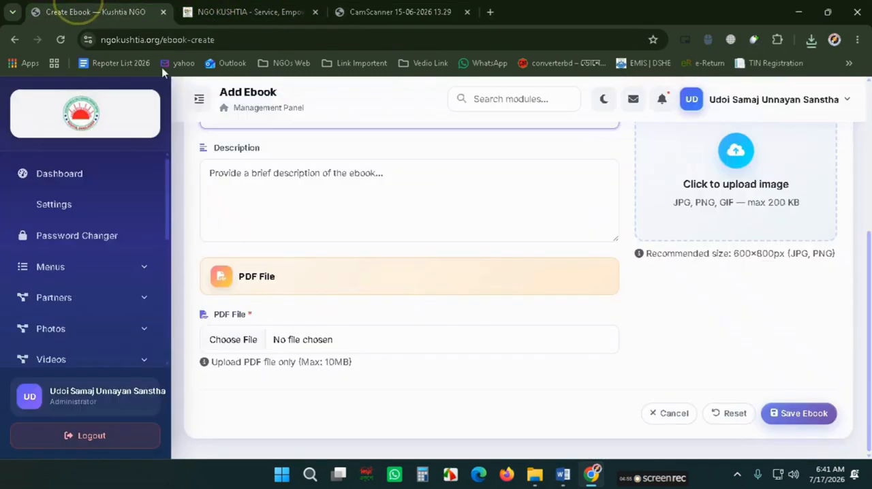
pyautogui.click(232, 339)
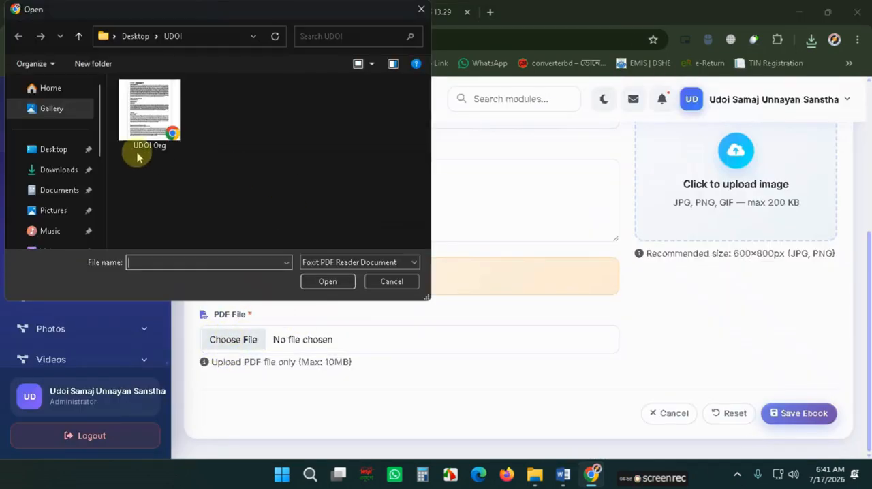
pyautogui.doubleClick(133, 105)
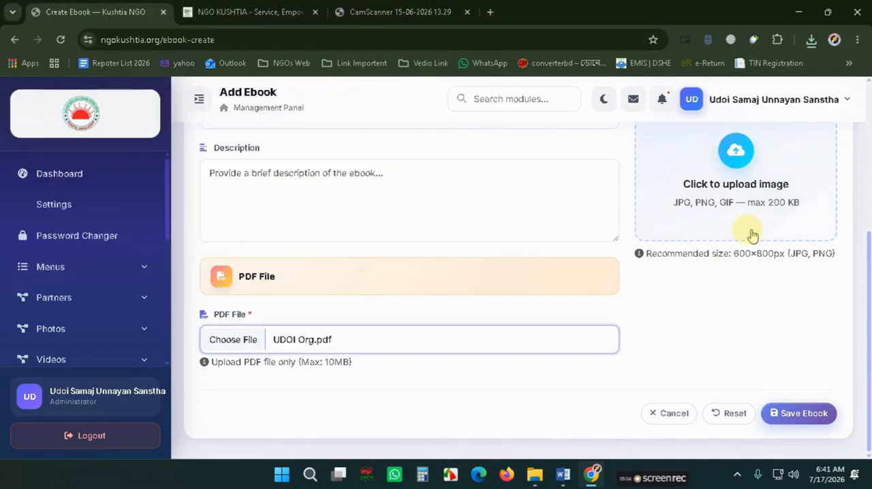
# - Save the new Notice-July-26 ebook
pyautogui.scroll(1, 743, 200)
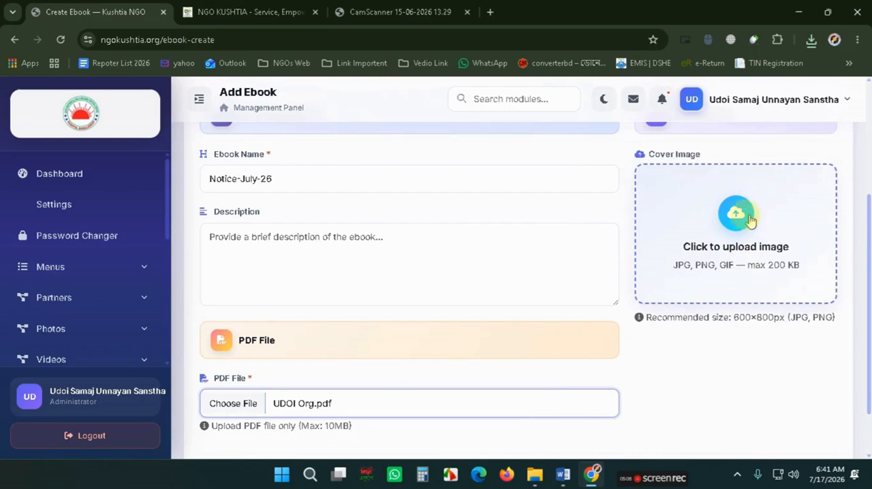
pyautogui.click(249, 12)
pyautogui.scroll(-1, 125, 306)
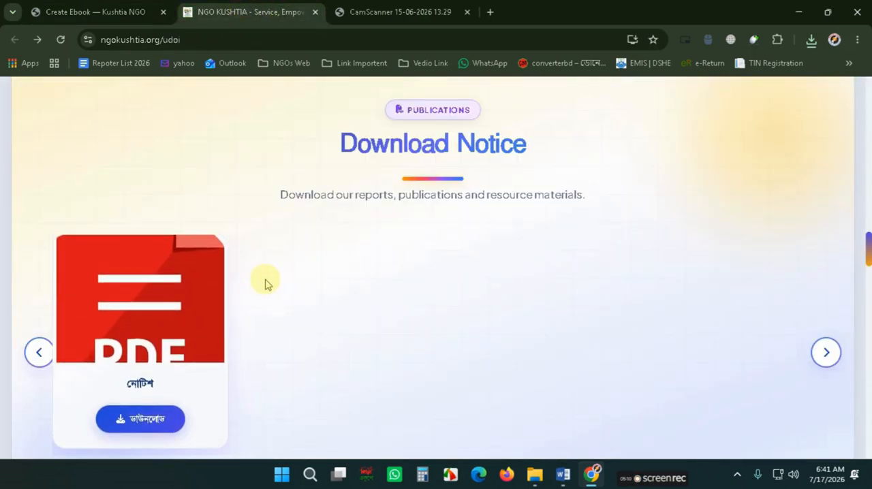
pyautogui.click(95, 12)
pyautogui.scroll(-1, 513, 320)
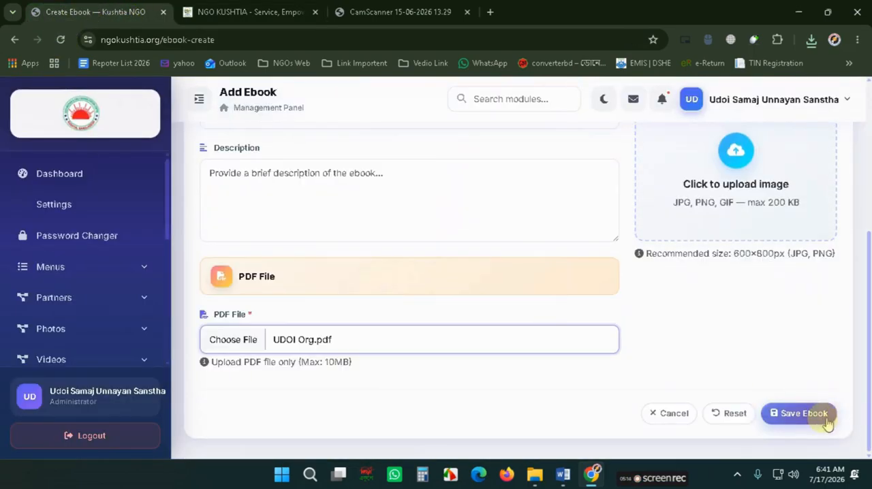
pyautogui.click(803, 414)
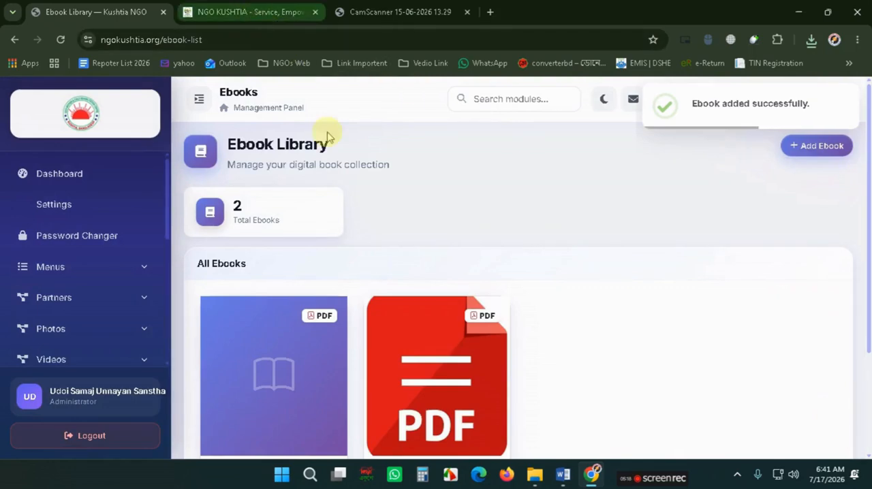
# - Reload the public website and examine the Download Notice and Ongoing Activities sections
pyautogui.scroll(-1, 512, 404)
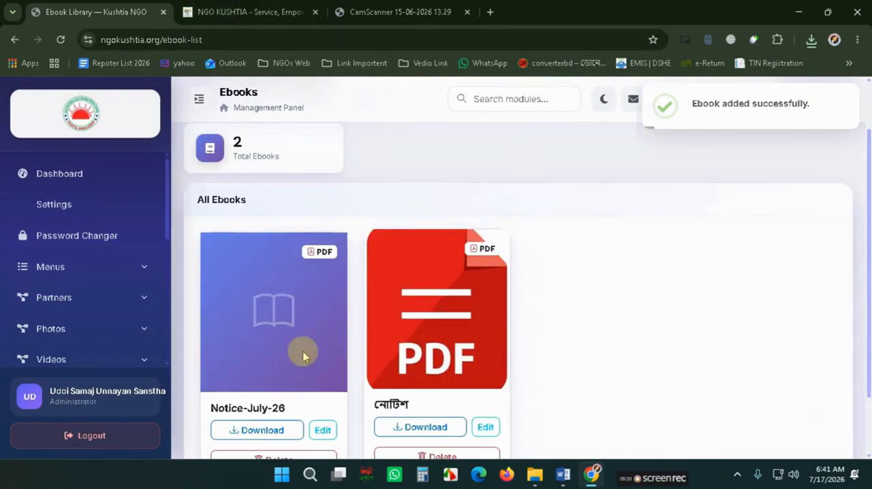
pyautogui.click(241, 8)
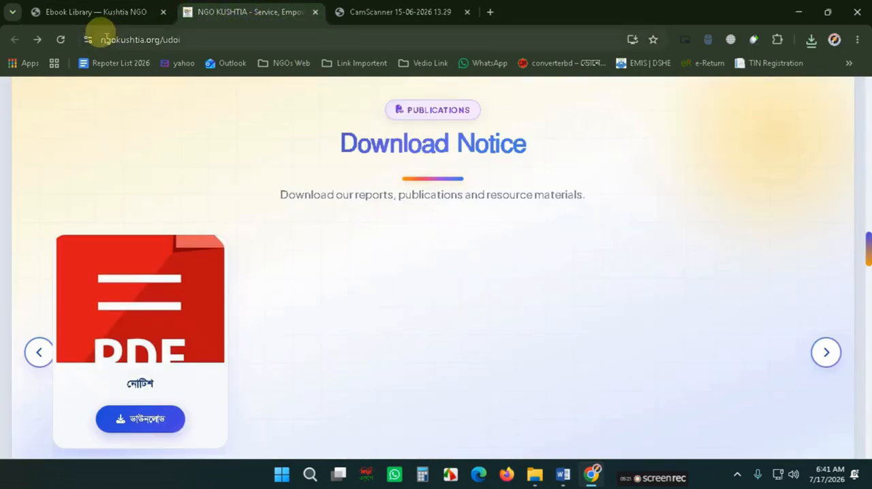
pyautogui.click(60, 40)
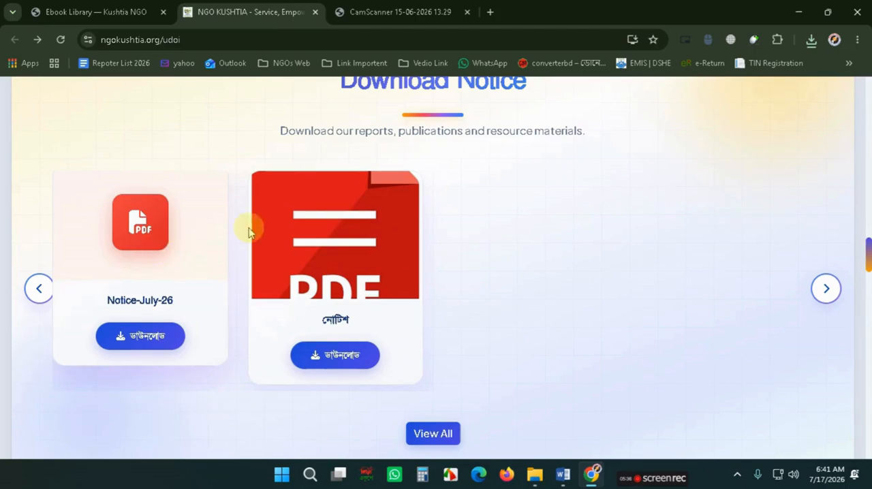
pyautogui.scroll(1, 181, 300)
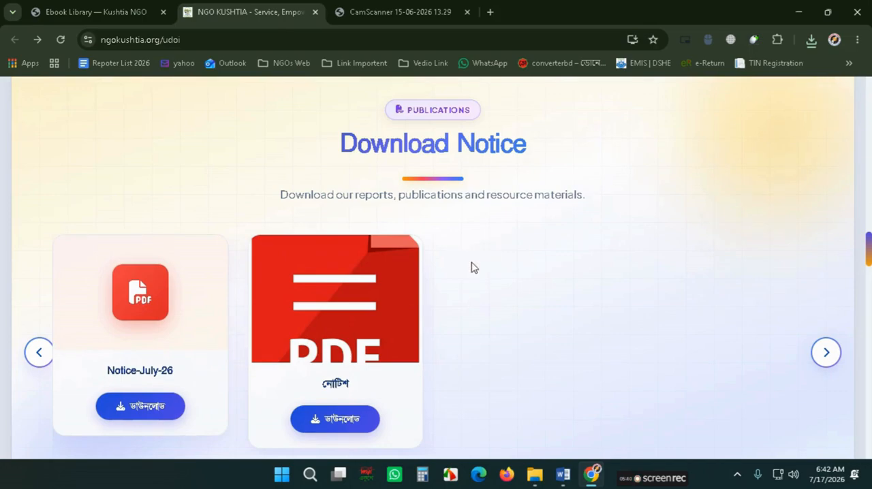
pyautogui.doubleClick(429, 143)
pyautogui.scroll(-5, 497, 147)
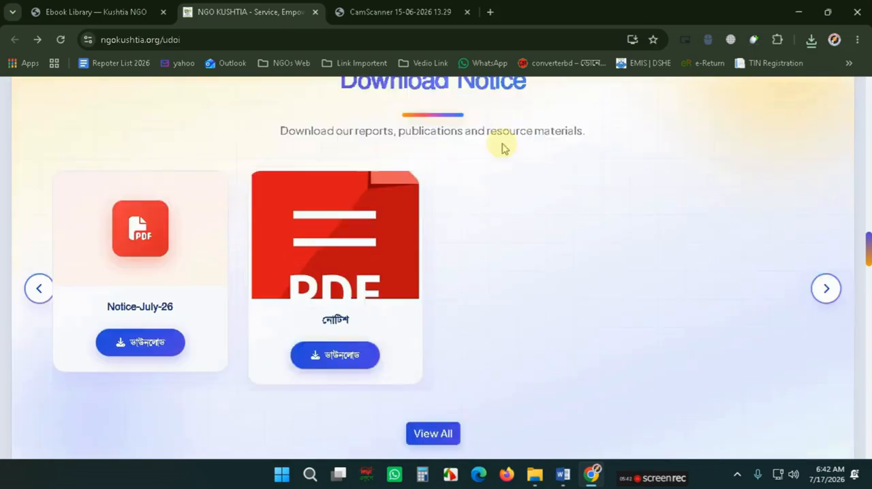
pyautogui.scroll(-2, 491, 160)
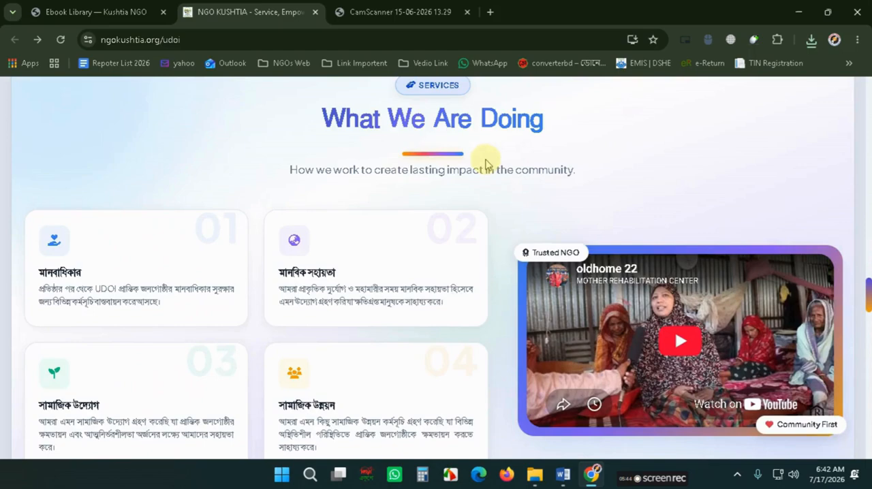
pyautogui.scroll(-5, 461, 122)
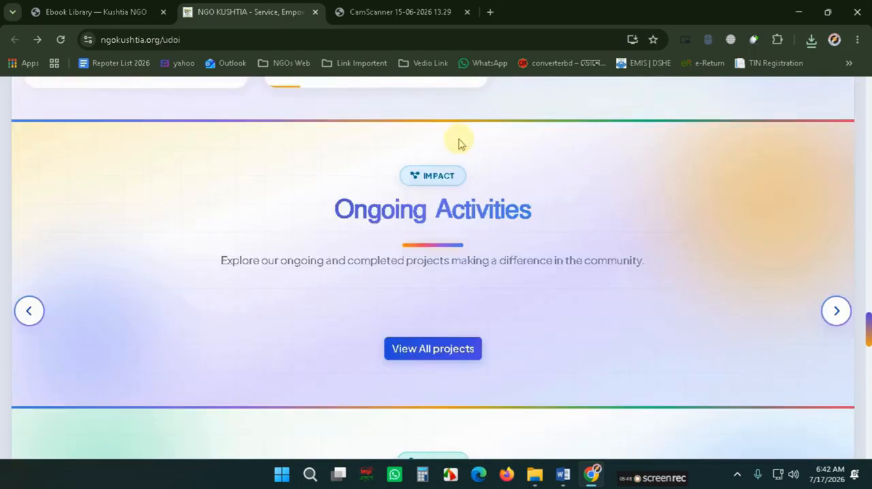
pyautogui.tripleClick(402, 215)
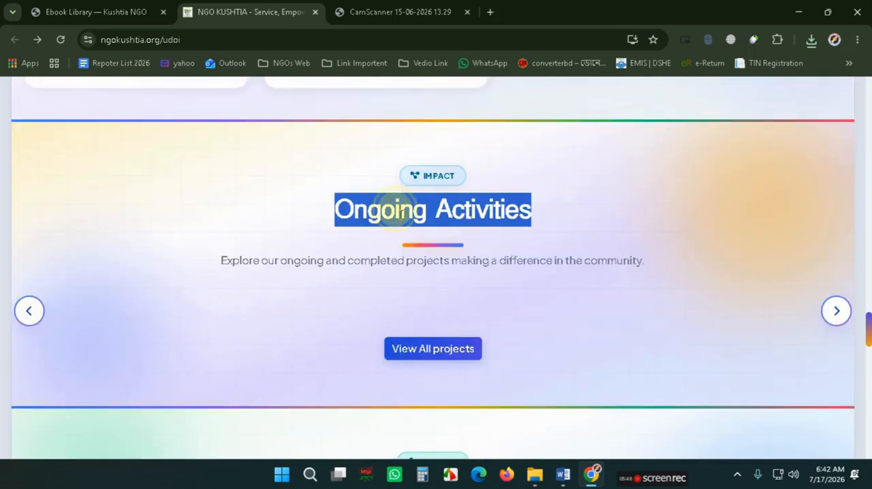
pyautogui.click(397, 211)
# - Open the form for adding a new project from the admin panel's Projects section
pyautogui.click(96, 11)
pyautogui.scroll(-1, 102, 299)
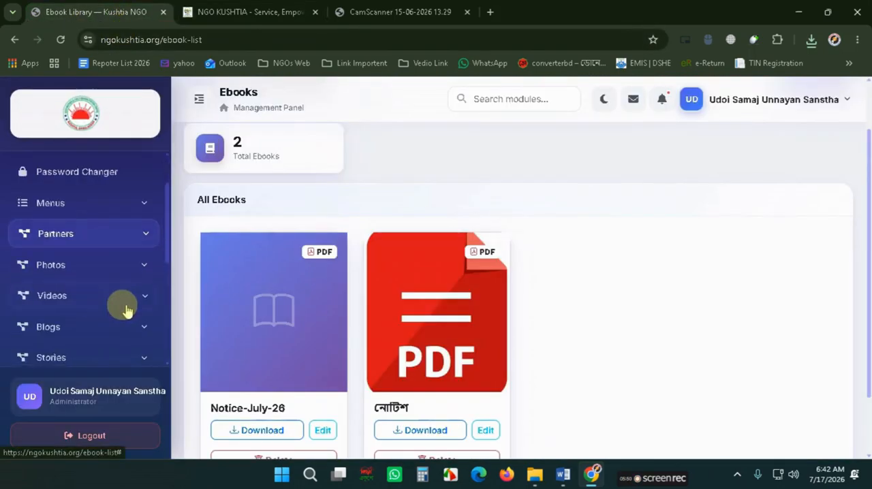
pyautogui.scroll(-3, 126, 310)
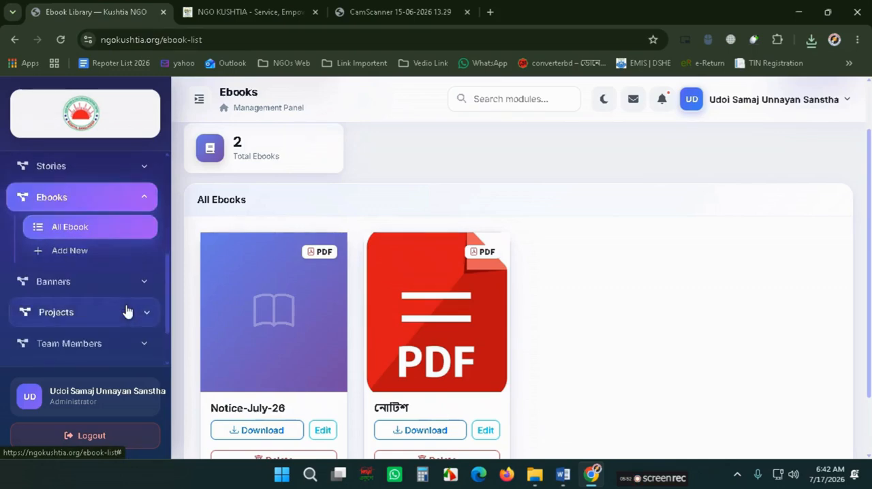
pyautogui.scroll(-1, 126, 311)
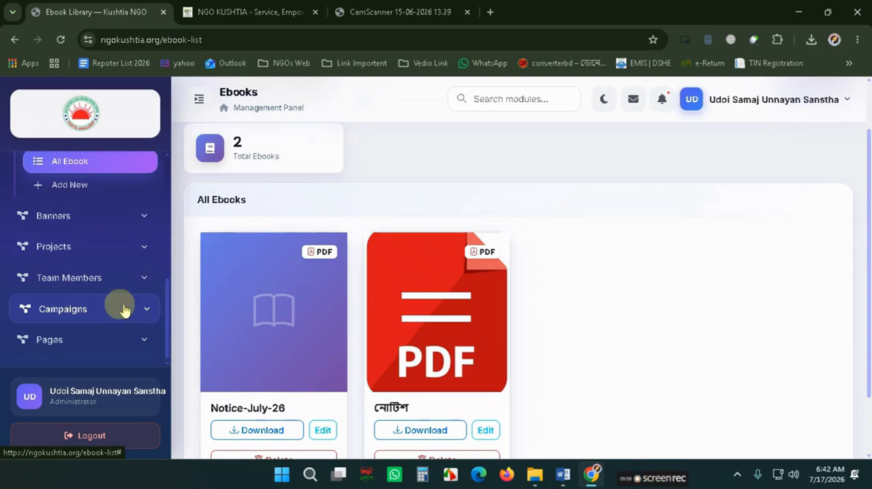
pyautogui.scroll(3, 95, 253)
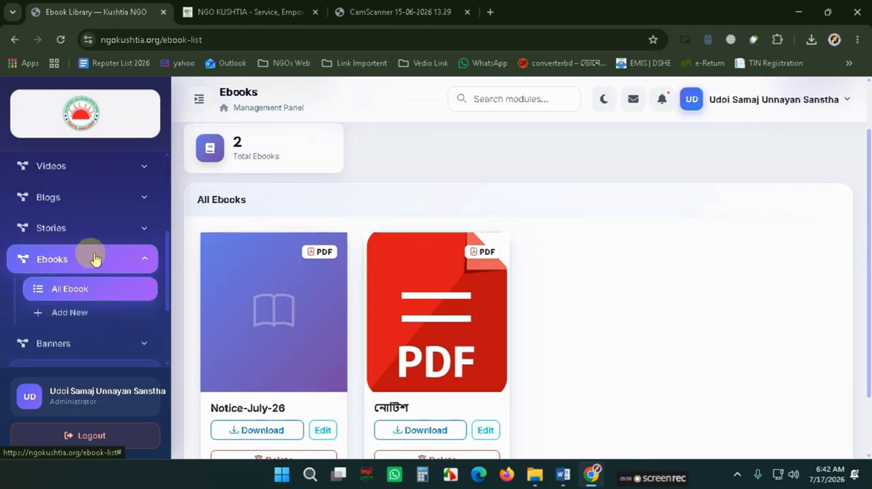
pyautogui.scroll(2, 94, 256)
pyautogui.scroll(-3, 93, 259)
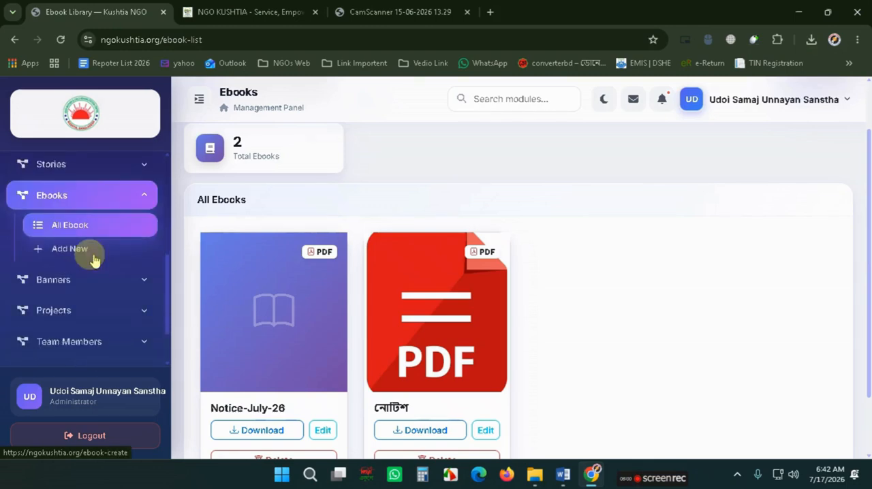
pyautogui.click(100, 312)
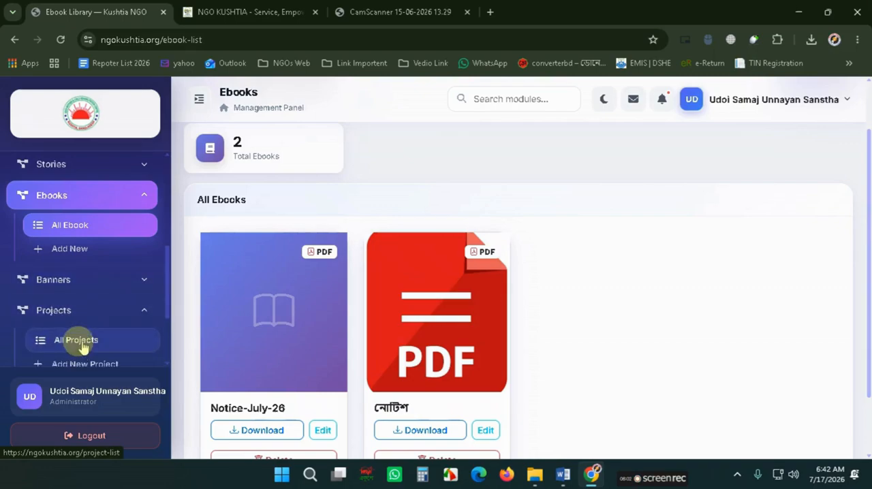
pyautogui.click(61, 340)
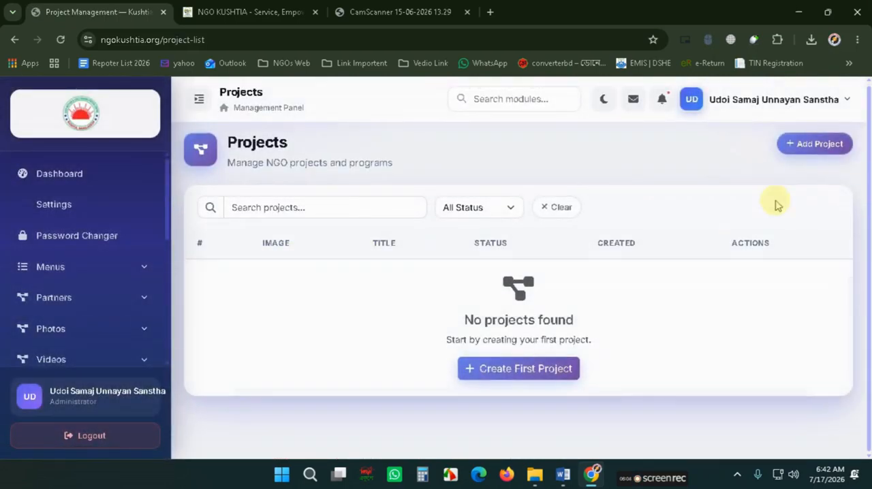
pyautogui.click(818, 143)
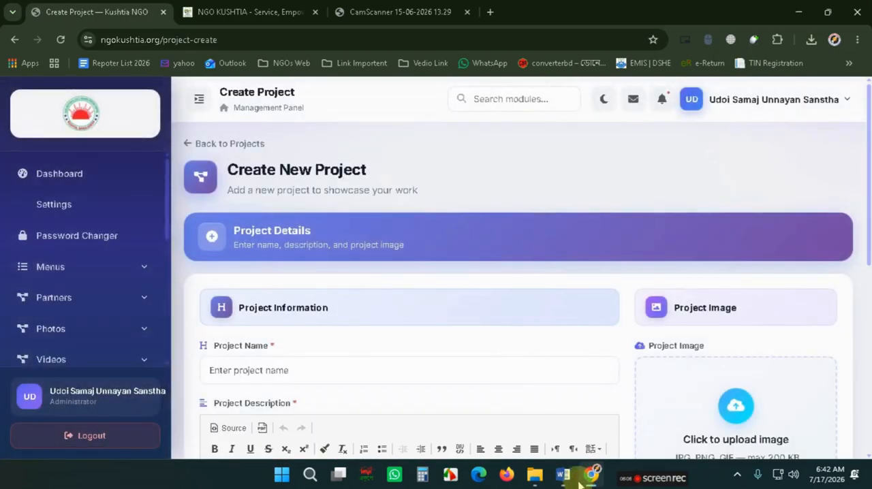
# - Cut the Ongoing Activities article text out of the Word document
pyautogui.click(563, 475)
pyautogui.scroll(-8, 327, 323)
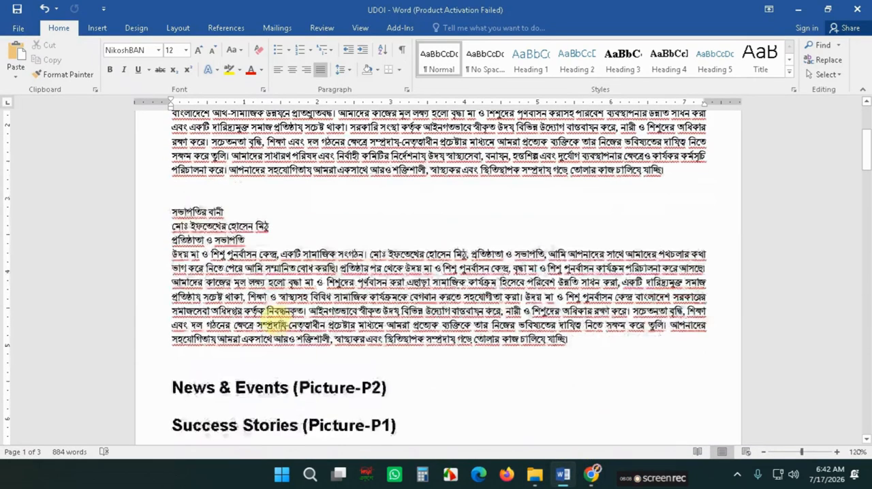
pyautogui.scroll(-8, 277, 326)
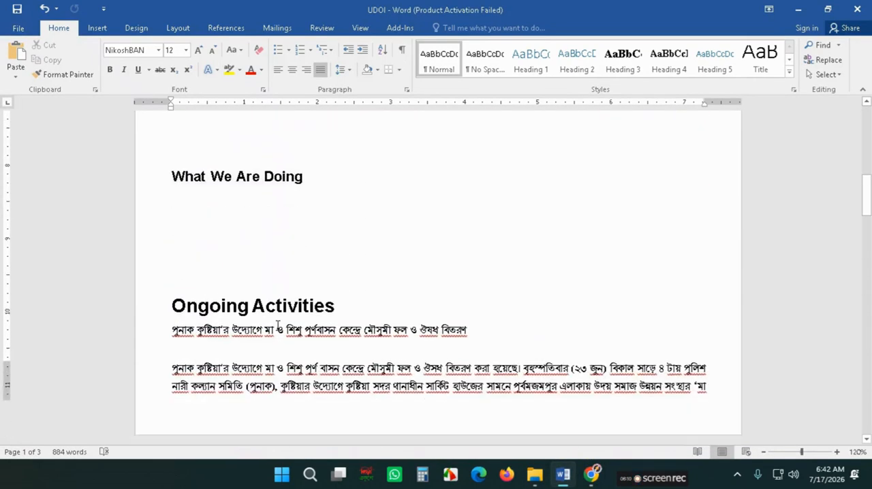
pyautogui.moveTo(171, 222); pyautogui.dragTo(301, 346)
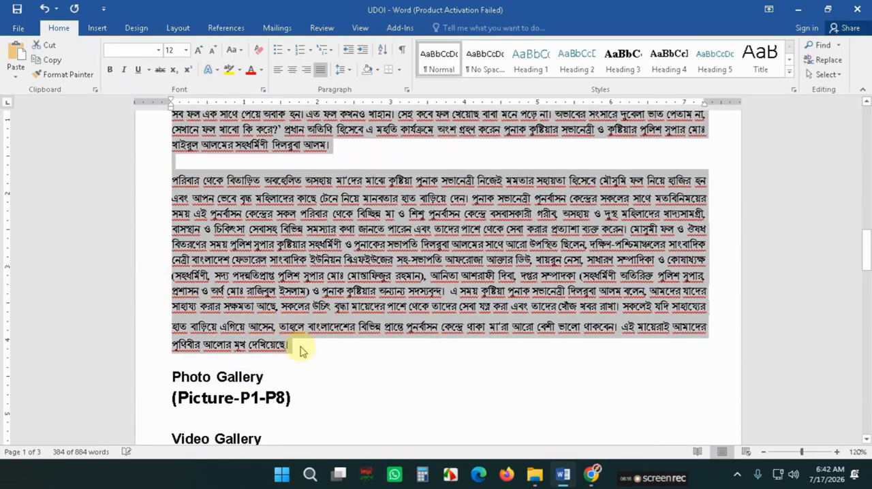
pyautogui.press('Delete')
pyautogui.scroll(1, 278, 296)
pyautogui.scroll(2, 266, 276)
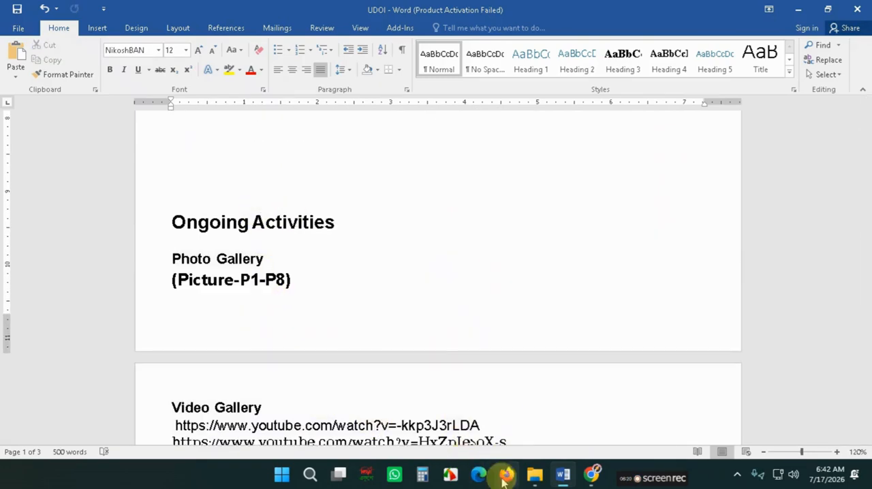
# - Paste the article into Project Description and move its title line into the Project Name field
pyautogui.click(592, 477)
pyautogui.scroll(-3, 422, 410)
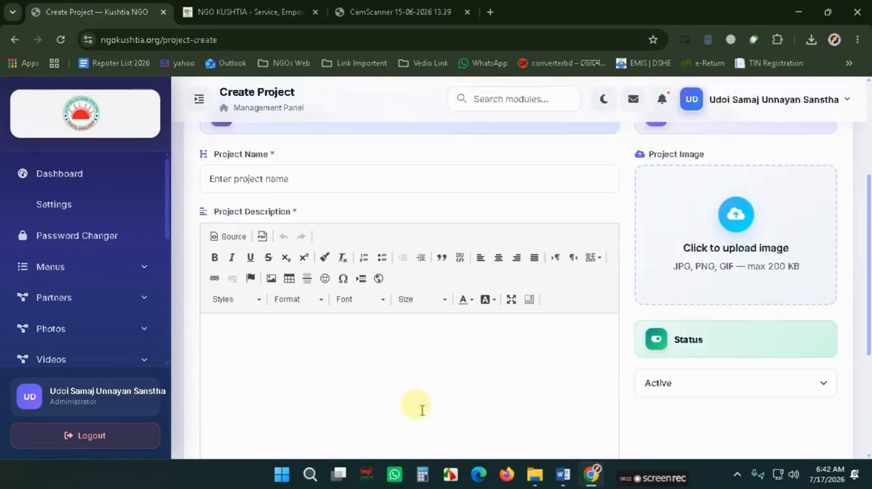
pyautogui.hotkey('ctrl', 'v')
pyautogui.scroll(5, 307, 391)
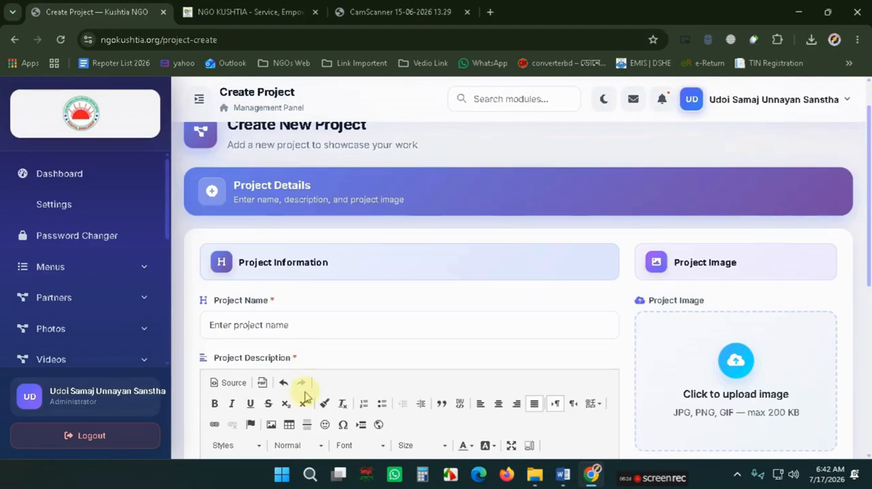
pyautogui.scroll(-3, 306, 392)
pyautogui.scroll(5, 402, 377)
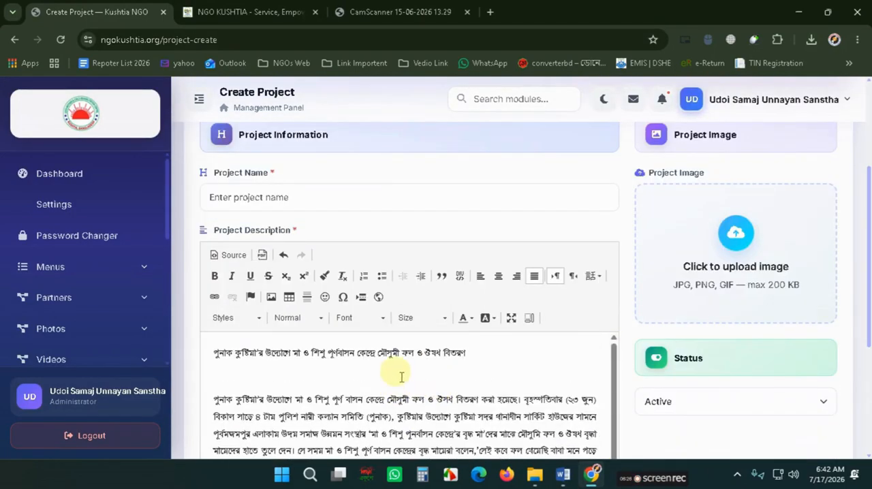
pyautogui.tripleClick(401, 351)
pyautogui.press('Delete')
pyautogui.press('Delete')
pyautogui.press('Delete')
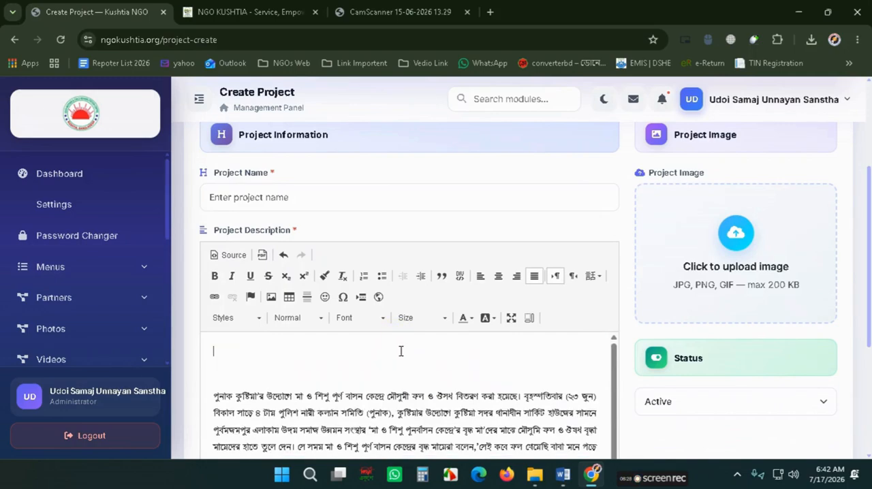
pyautogui.click(338, 209)
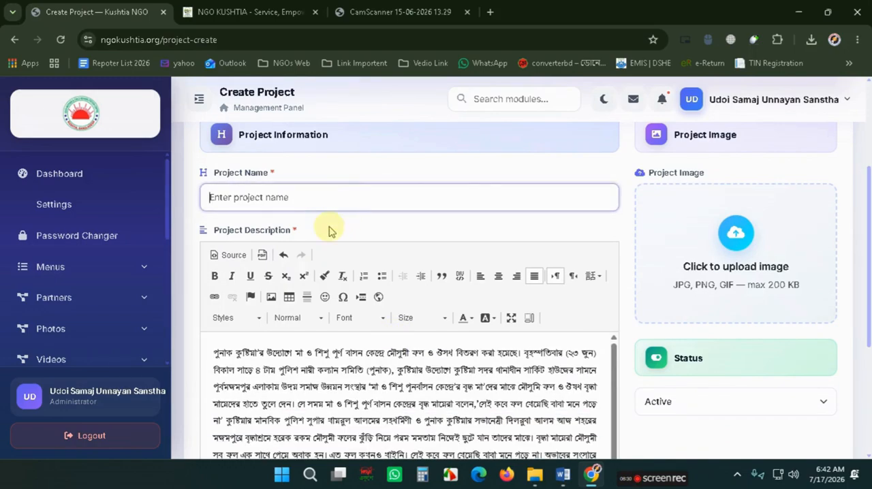
pyautogui.write("পুনাক কুষ্টিয়া'র উদ্যোগে মা ও শিশু পূর্ণবাসন কেন্দ্রে মৌসুমী ফল ও ঔষধ বিতরণ")
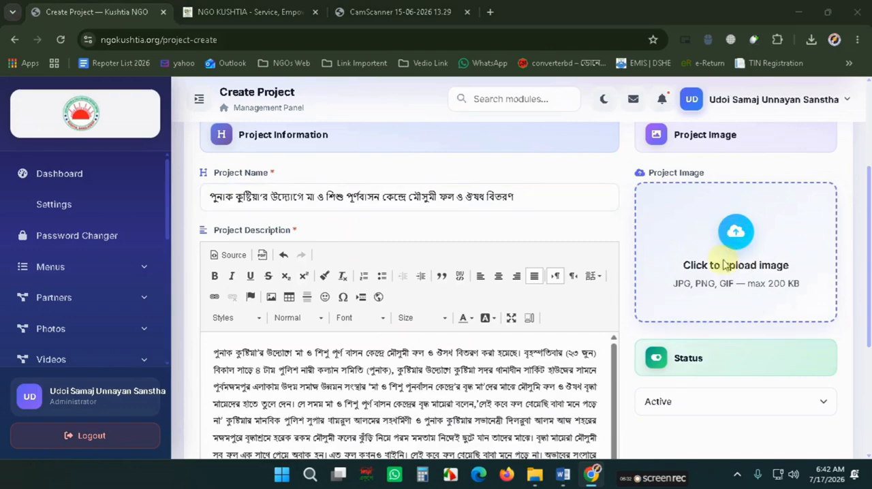
# - Upload p8 from the UDOI folder as the project image
pyautogui.click(728, 263)
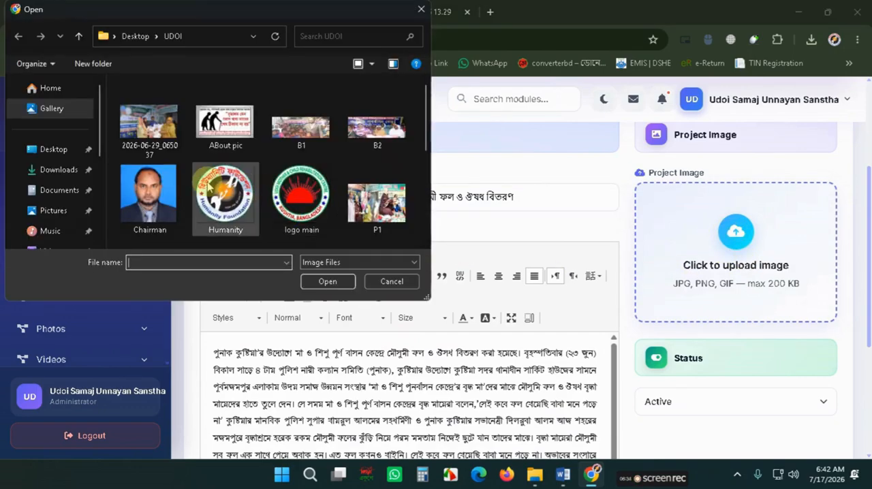
pyautogui.scroll(-3, 299, 191)
pyautogui.scroll(-2, 179, 227)
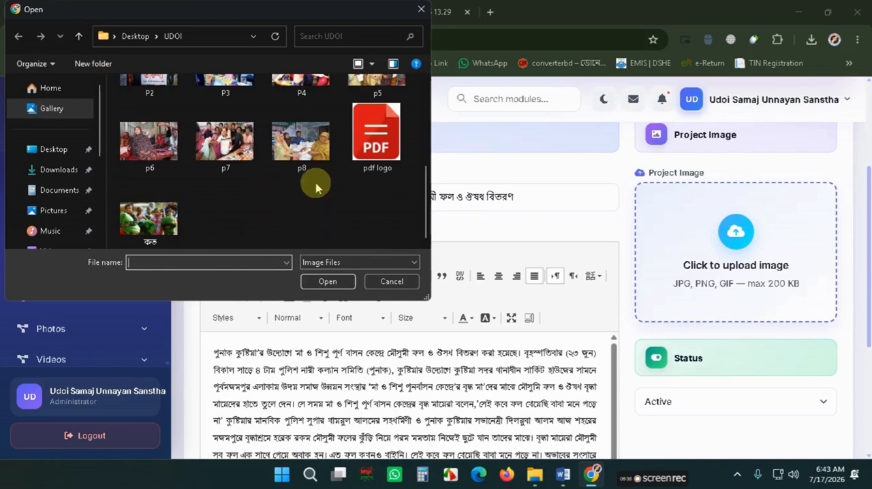
pyautogui.doubleClick(310, 150)
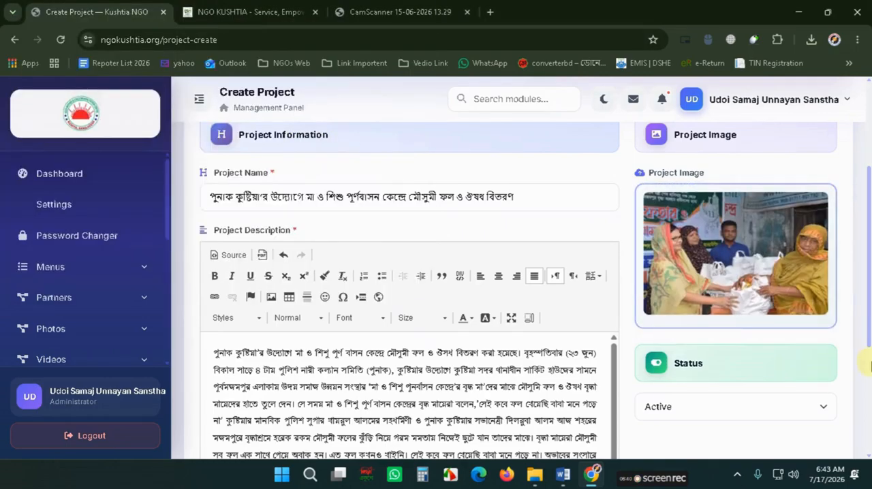
# - Save the project and reload the public website's Ongoing Activities section
pyautogui.scroll(-3, 801, 423)
pyautogui.click(801, 423)
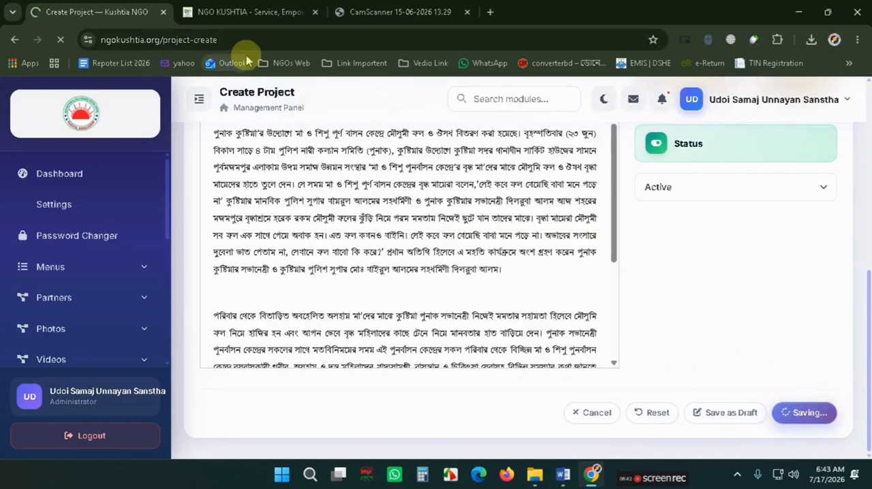
pyautogui.click(249, 12)
pyautogui.click(60, 40)
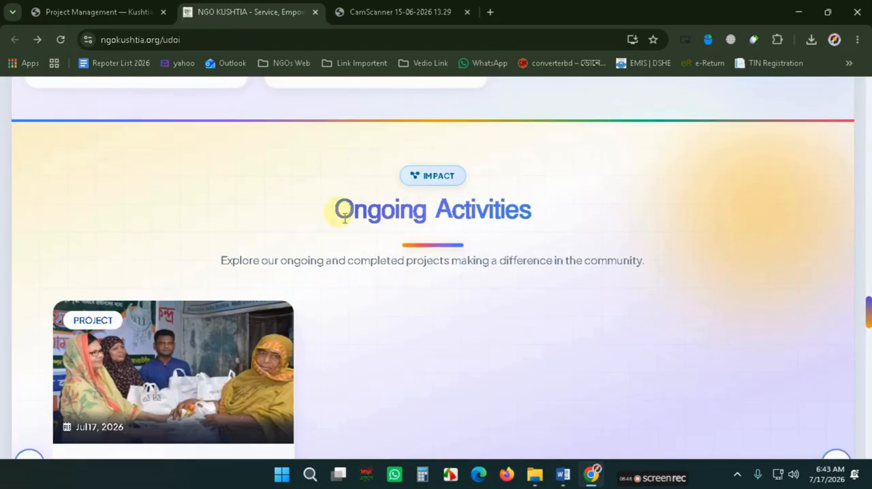
# - Examine the new project card in the public website's Ongoing Activities section
pyautogui.moveTo(344, 217); pyautogui.dragTo(549, 224)
pyautogui.click(547, 223)
pyautogui.scroll(-3, 238, 272)
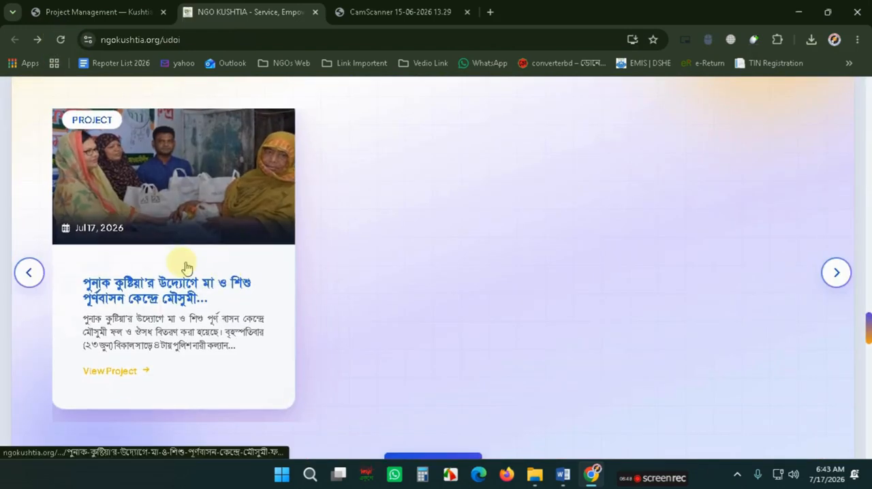
pyautogui.scroll(-2, 205, 263)
pyautogui.scroll(-4, 214, 255)
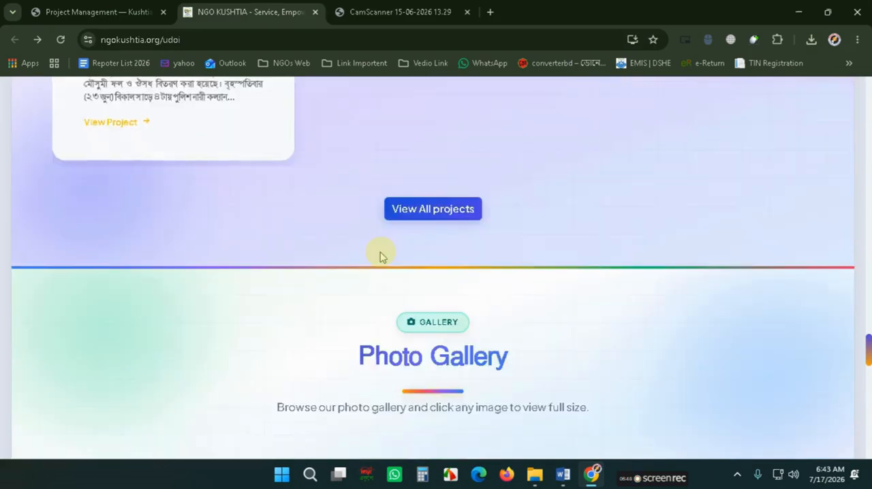
# - Open the admin panel's Add New Photo form from the Photos gallery section
pyautogui.click(60, 10)
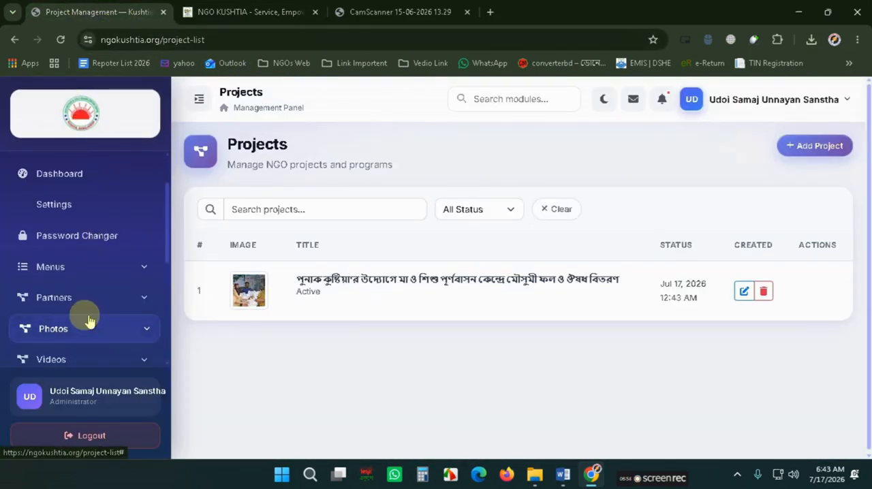
pyautogui.scroll(-1, 86, 316)
pyautogui.click(84, 274)
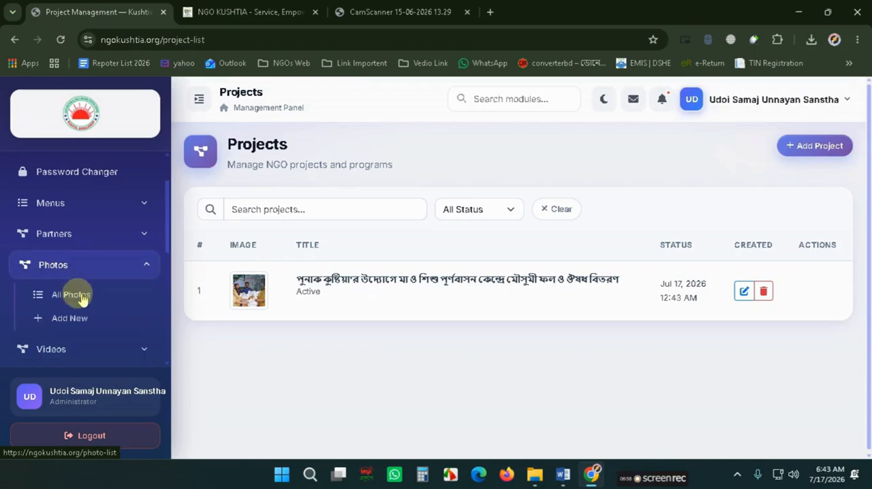
pyautogui.click(80, 296)
pyautogui.scroll(-1, 749, 339)
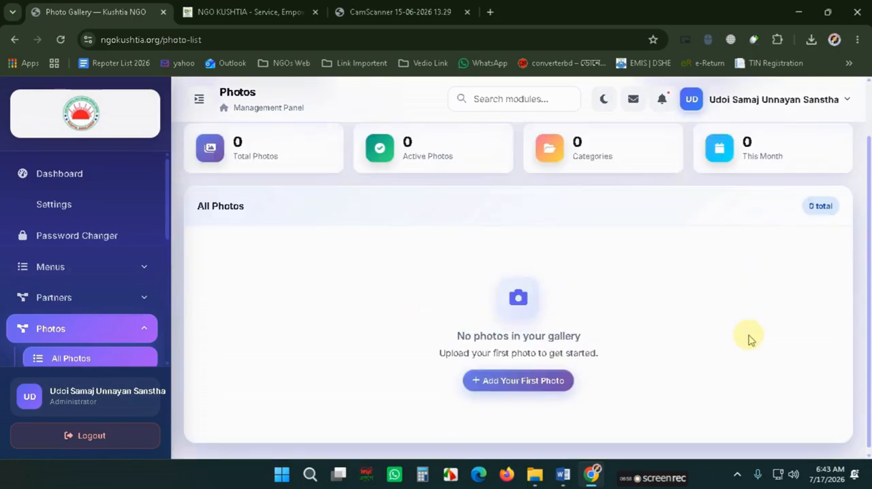
pyautogui.scroll(1, 750, 338)
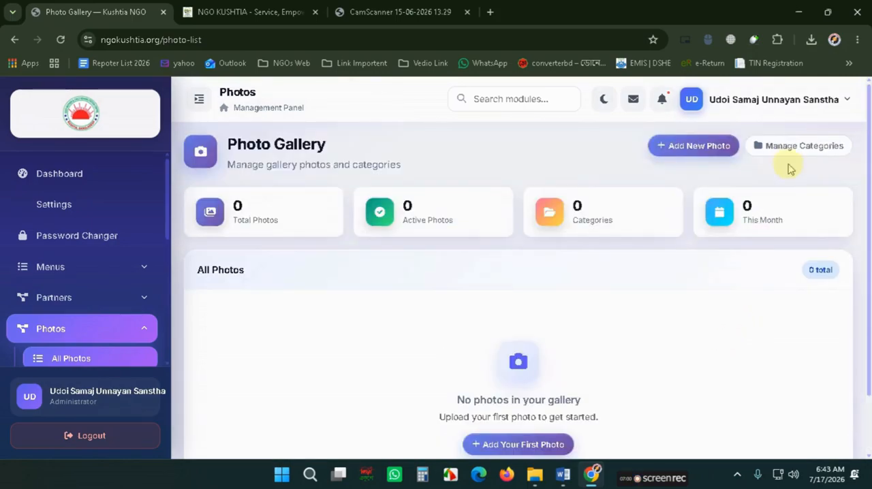
pyautogui.click(698, 147)
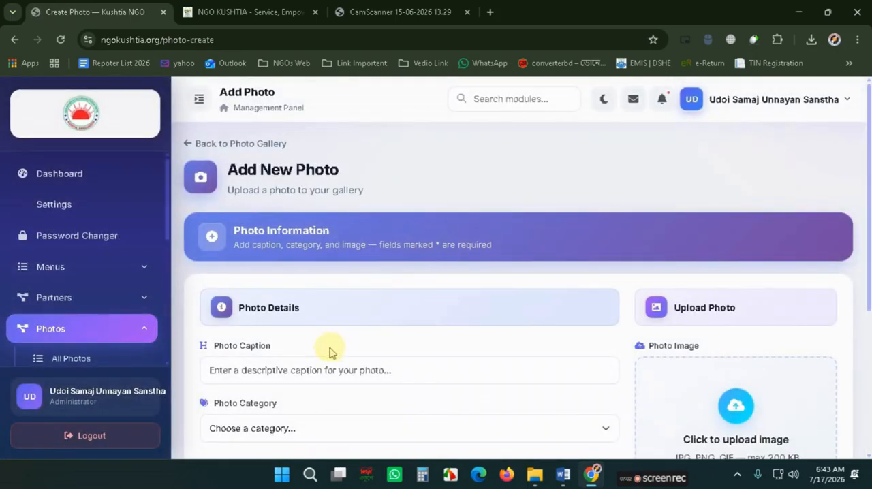
# - Select p8 from the UDOI folder as the gallery photo image and try to upload it
pyautogui.scroll(-1, 327, 350)
pyautogui.click(260, 239)
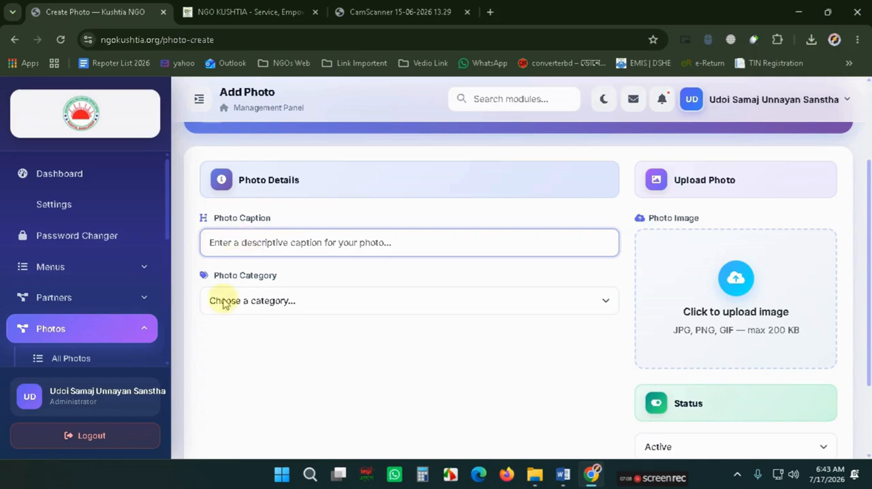
pyautogui.click(729, 312)
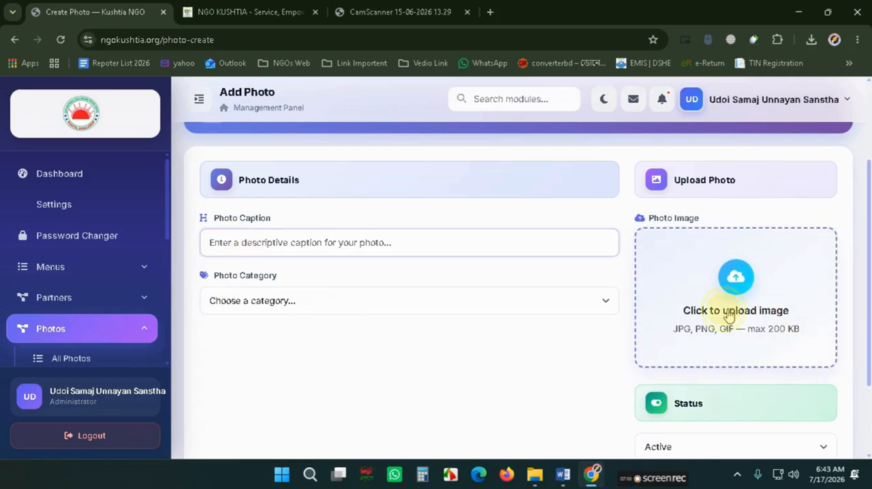
pyautogui.scroll(-5, 207, 204)
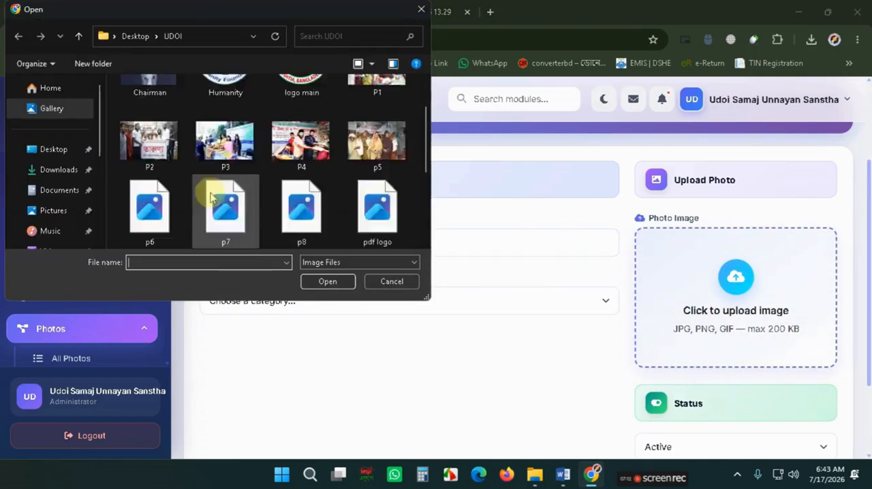
pyautogui.scroll(1, 245, 217)
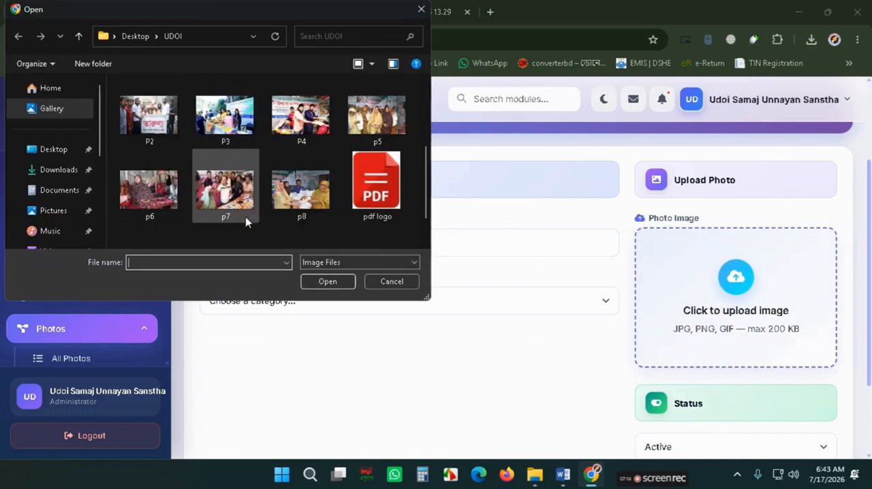
pyautogui.scroll(-1, 245, 217)
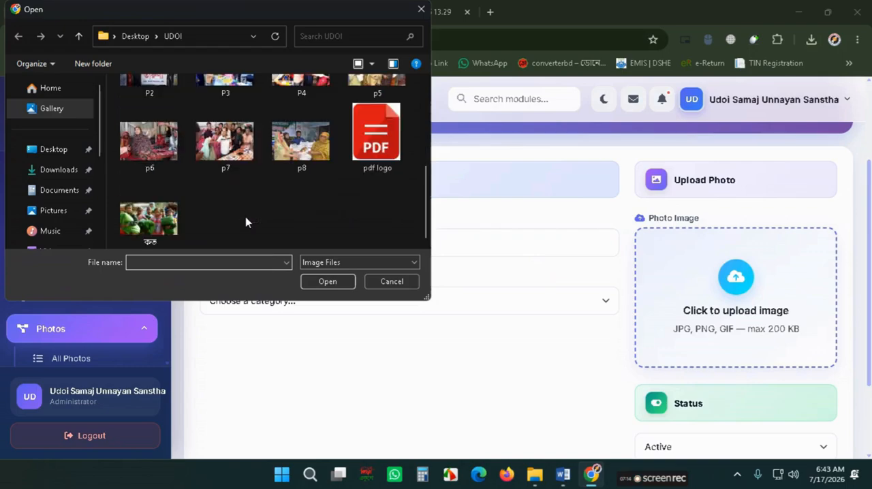
pyautogui.doubleClick(303, 161)
pyautogui.scroll(-2, 780, 381)
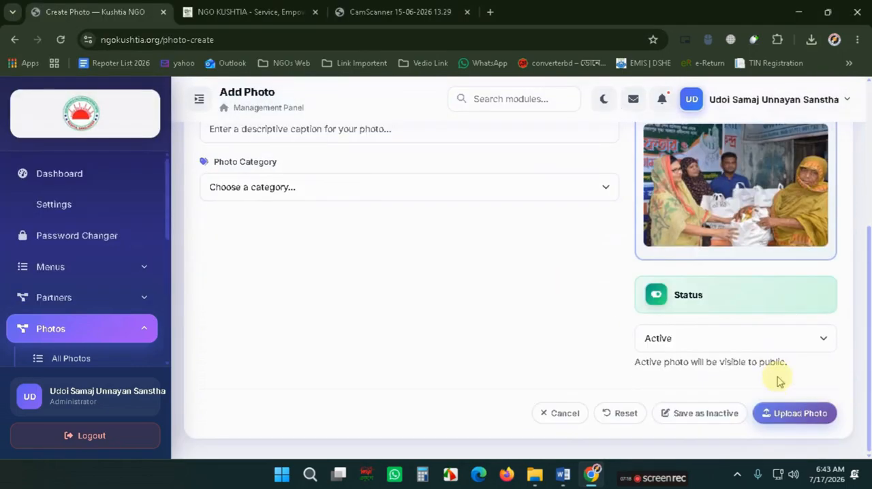
pyautogui.click(787, 412)
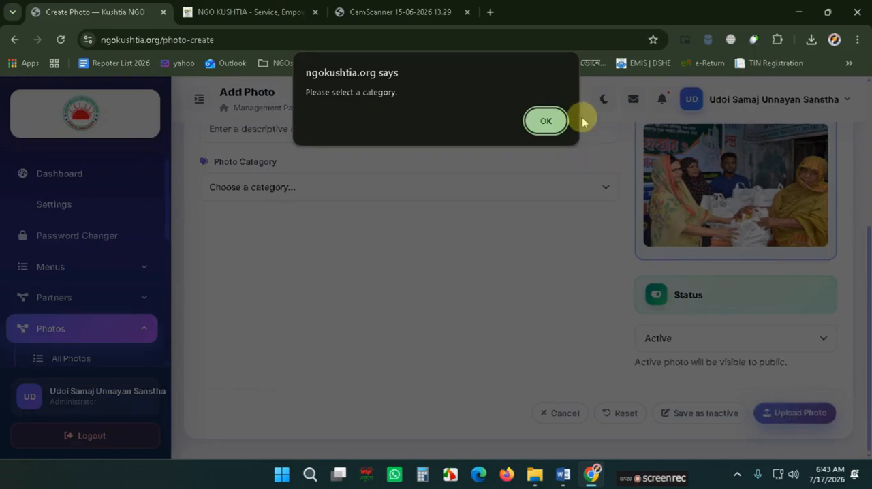
pyautogui.click(545, 121)
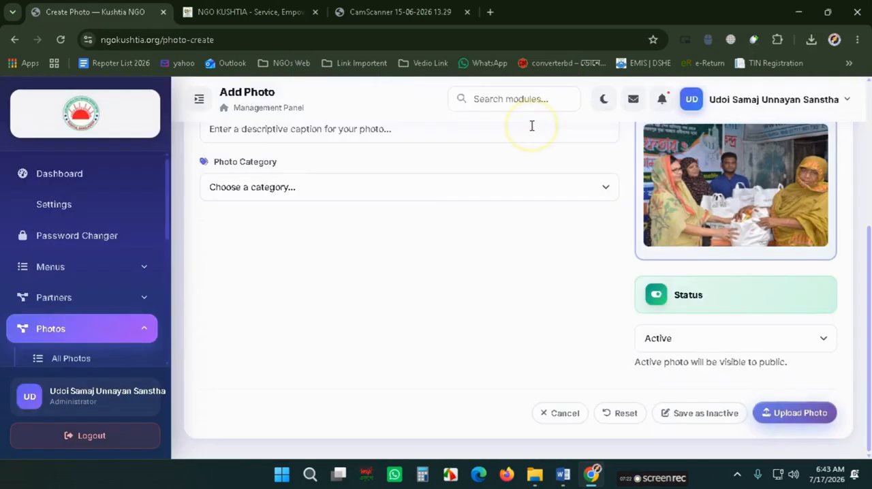
# - Try to choose a photo category from the photo category list
pyautogui.click(418, 187)
pyautogui.click(406, 213)
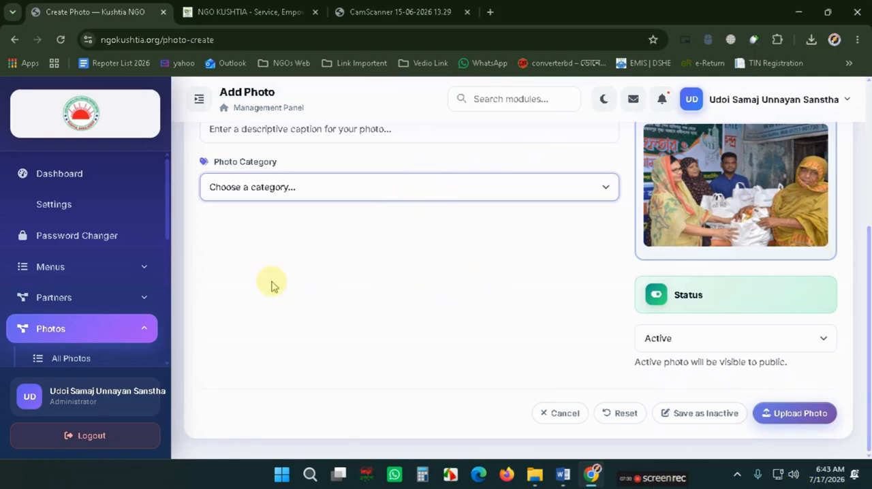
pyautogui.click(263, 194)
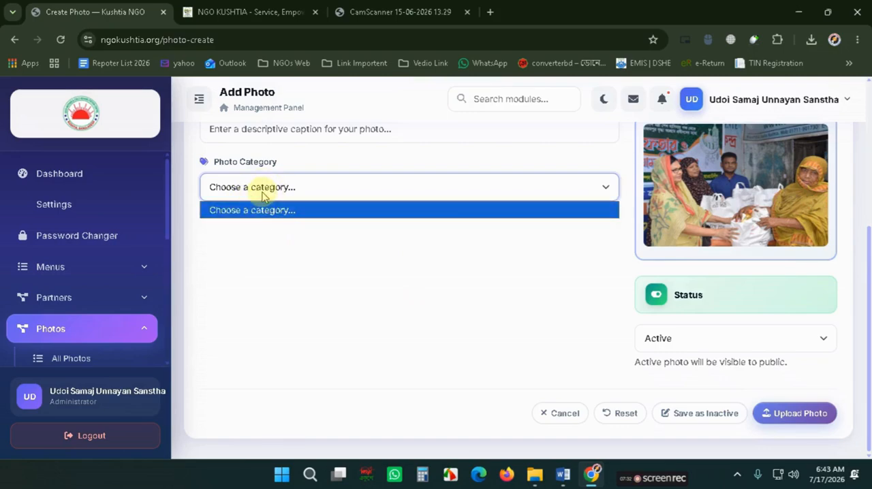
pyautogui.click(263, 194)
pyautogui.click(318, 189)
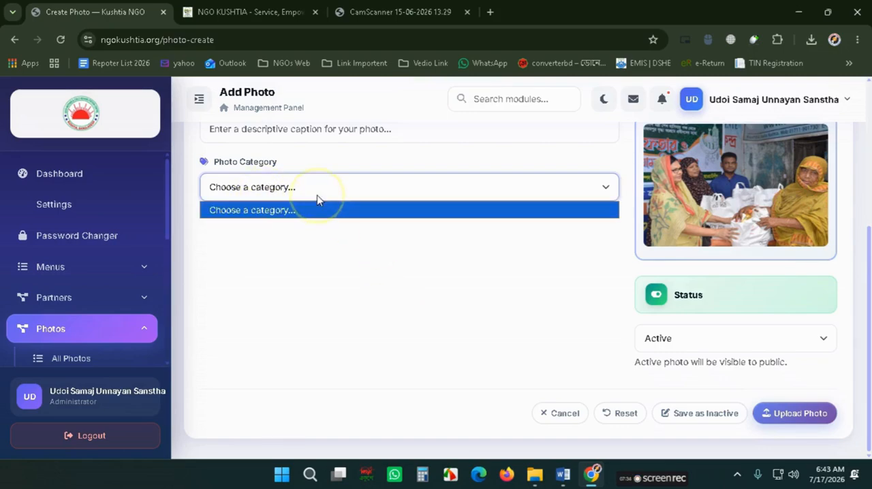
pyautogui.click(248, 12)
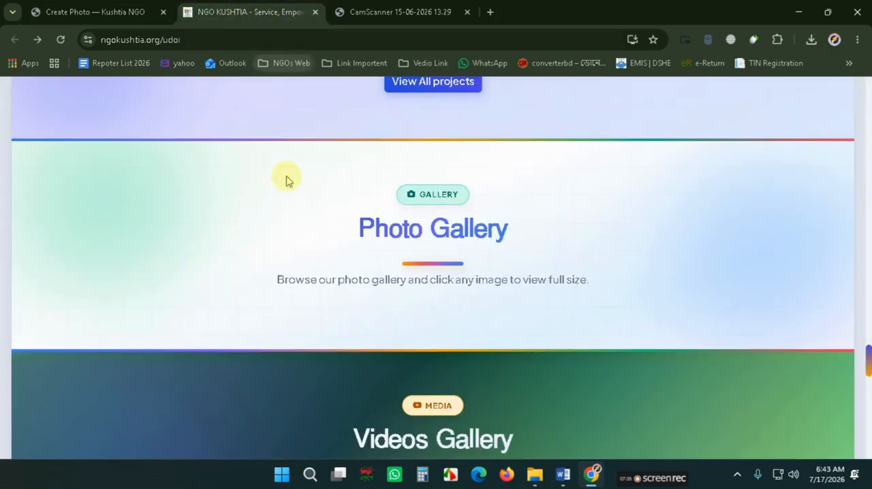
pyautogui.click(88, 9)
pyautogui.click(208, 7)
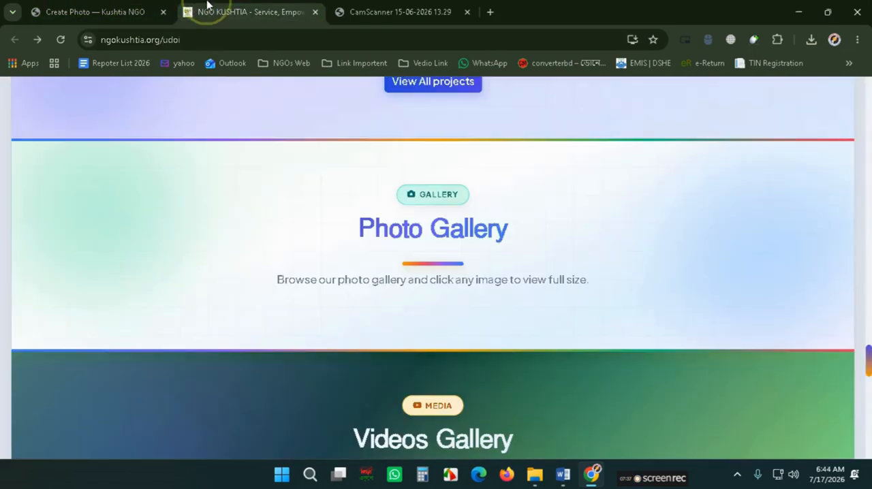
pyautogui.click(132, 6)
pyautogui.click(294, 196)
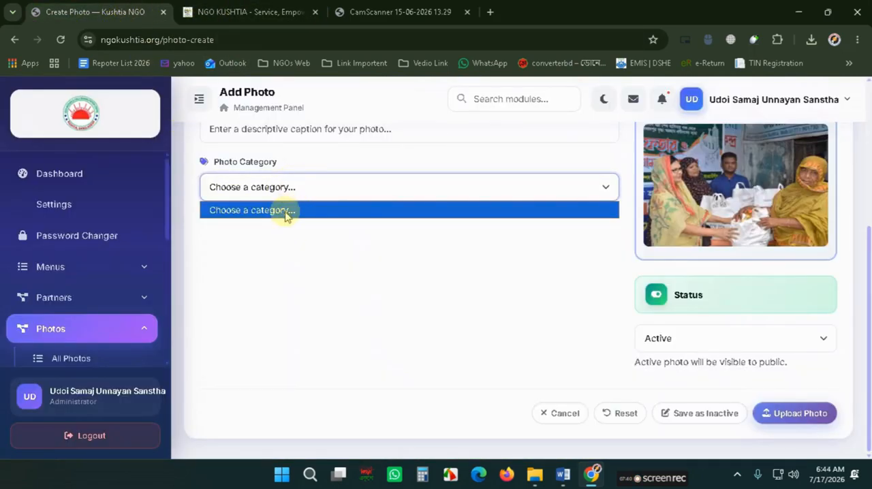
pyautogui.click(293, 236)
# - Enter # as the photo caption and try uploading the photo again
pyautogui.scroll(2, 291, 239)
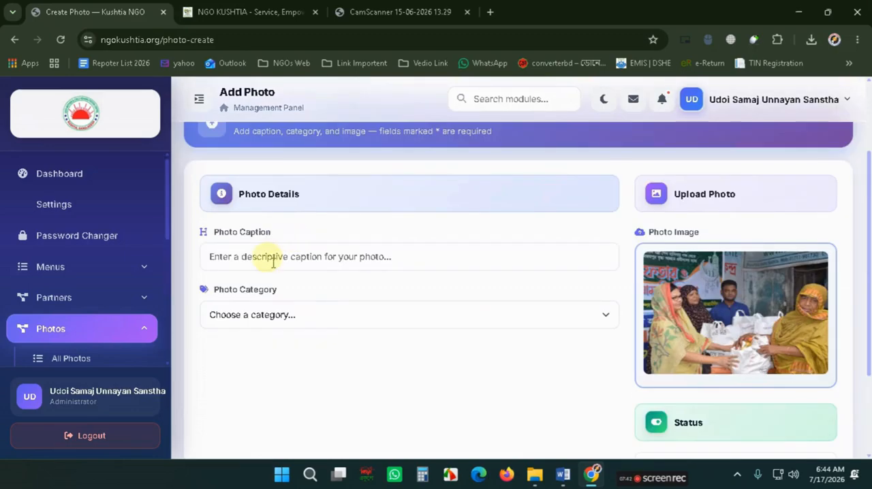
pyautogui.click(271, 257)
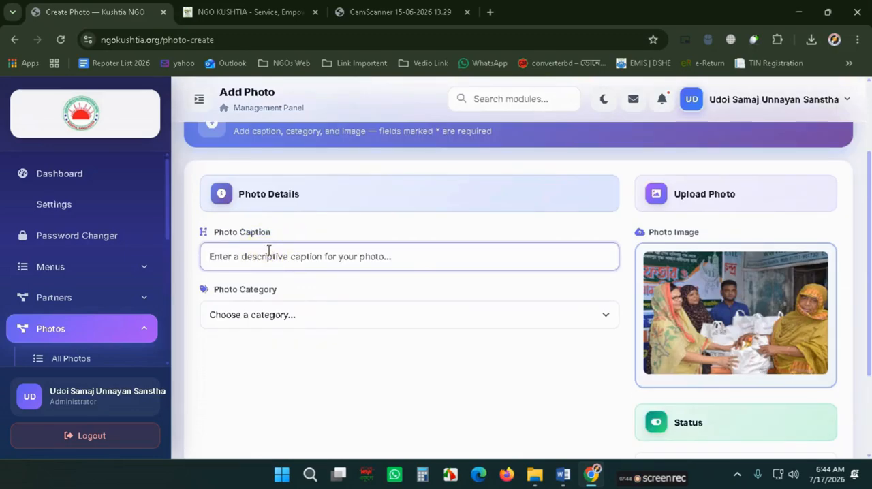
pyautogui.write('#')
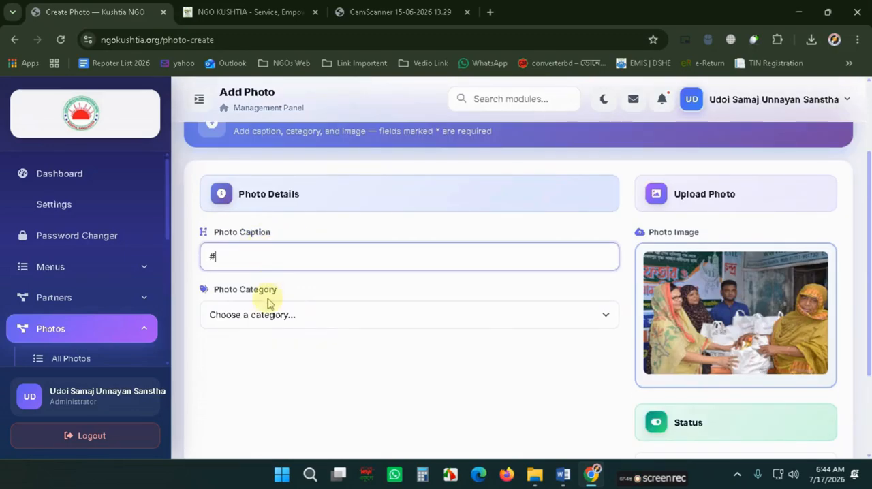
pyautogui.scroll(-2, 710, 313)
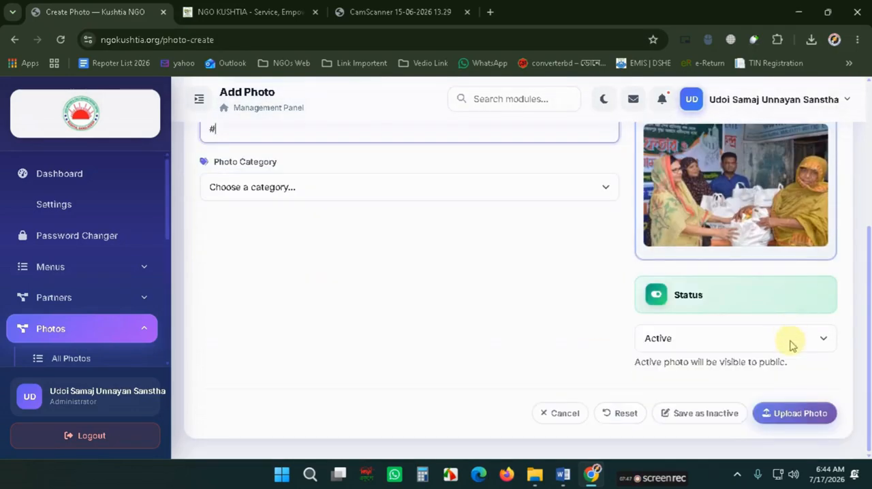
pyautogui.click(791, 413)
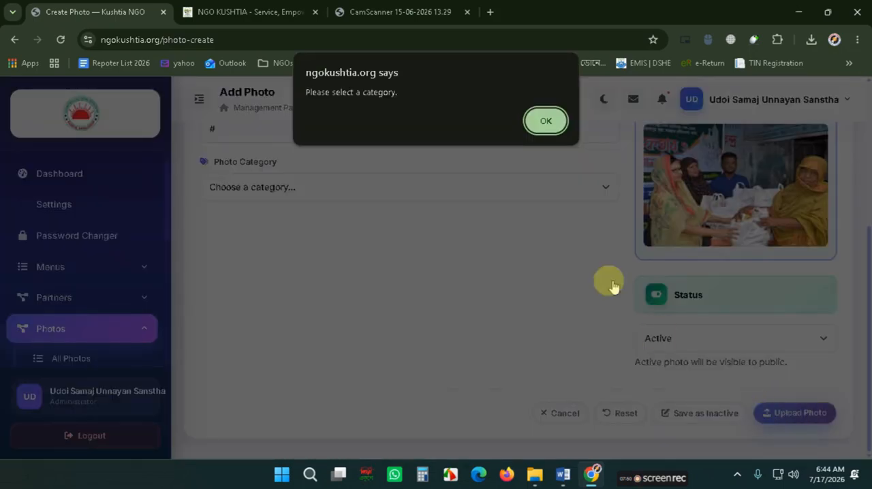
pyautogui.click(546, 121)
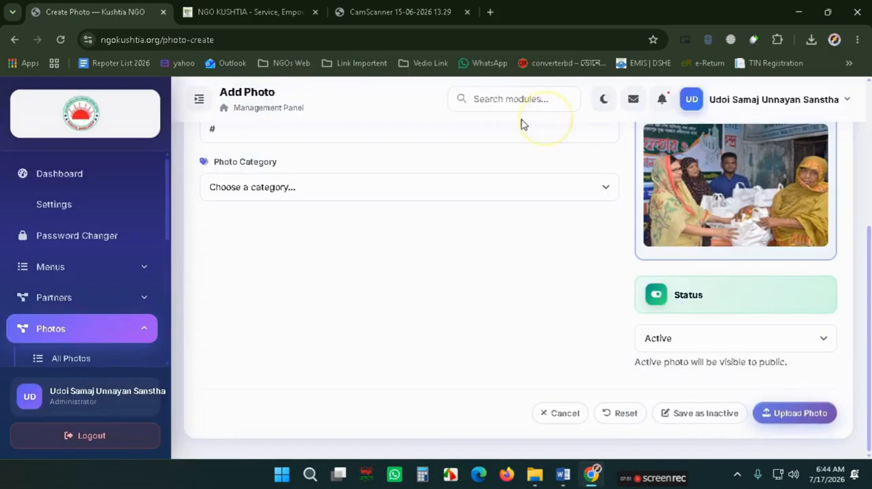
# - Examine the Photo Gallery section of the humanity-foundation public site for comparison
pyautogui.click(385, 12)
pyautogui.click(14, 40)
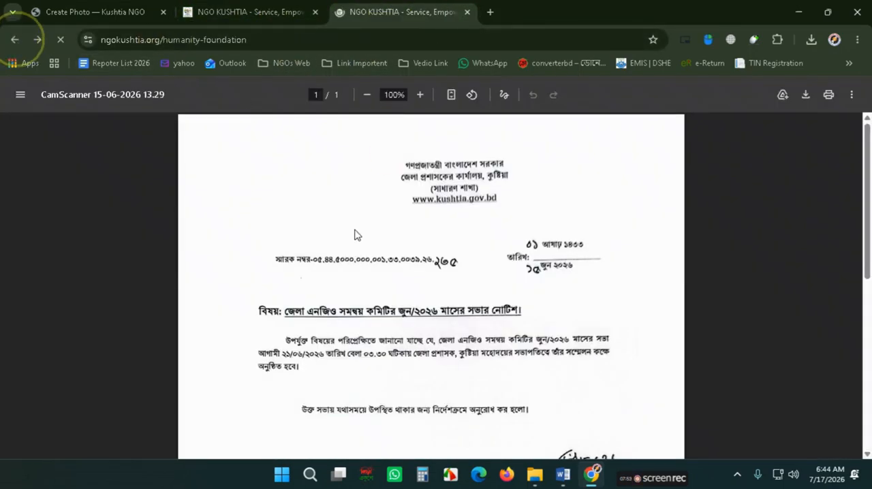
pyautogui.scroll(-15, 443, 331)
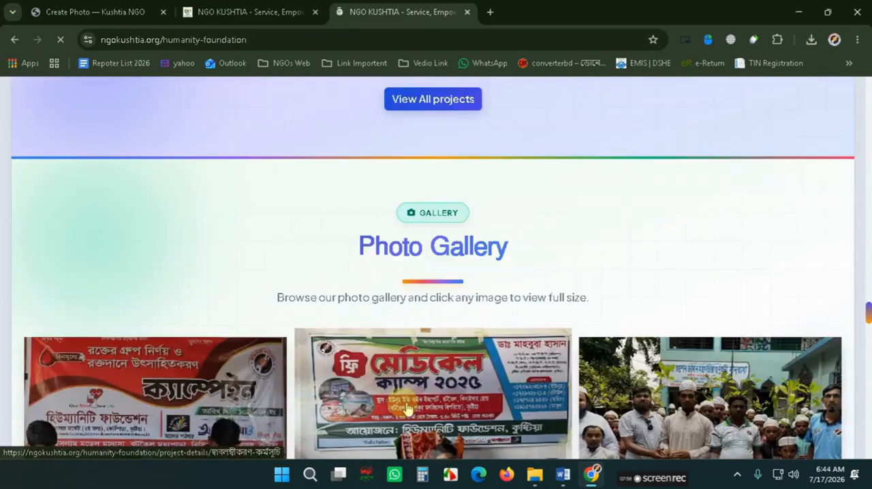
pyautogui.scroll(-4, 407, 409)
pyautogui.click(255, 14)
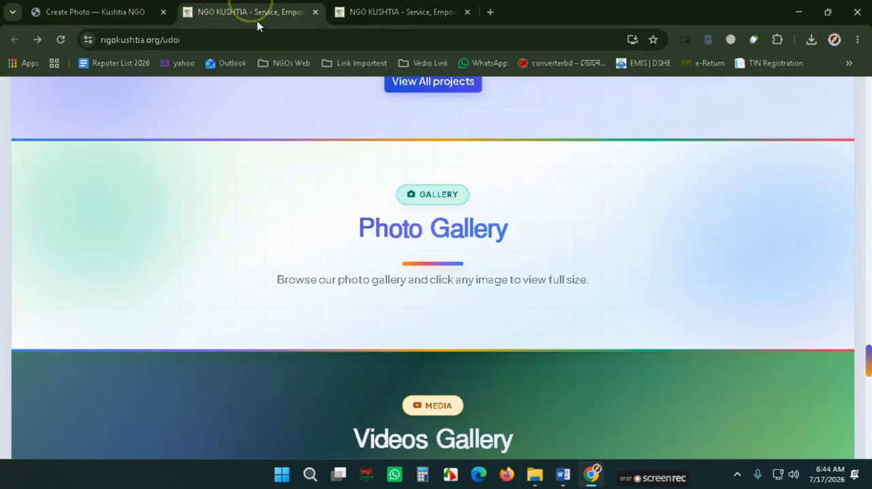
pyautogui.click(864, 63)
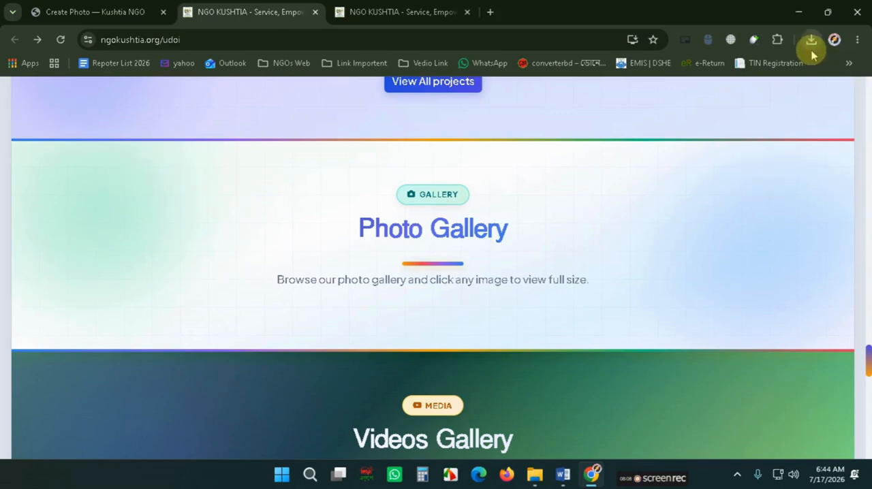
# - Leave the unsaved photo form and return to the All Photos list
pyautogui.click(116, 12)
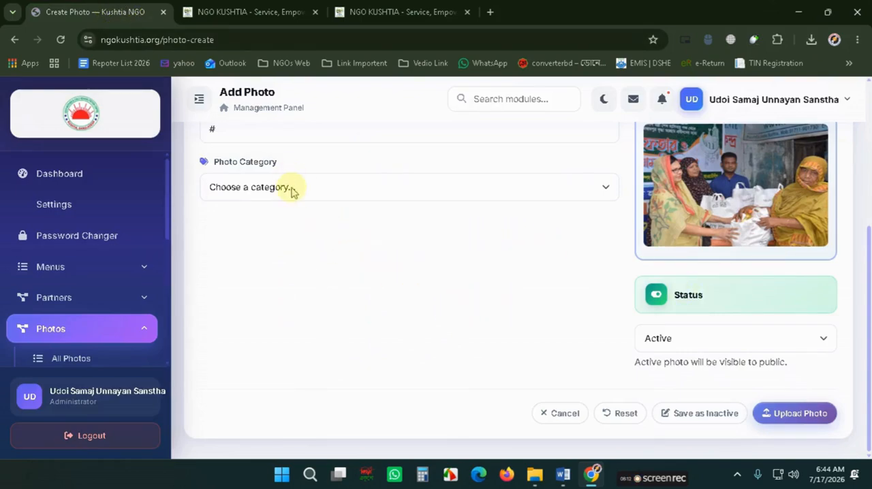
pyautogui.scroll(2, 293, 198)
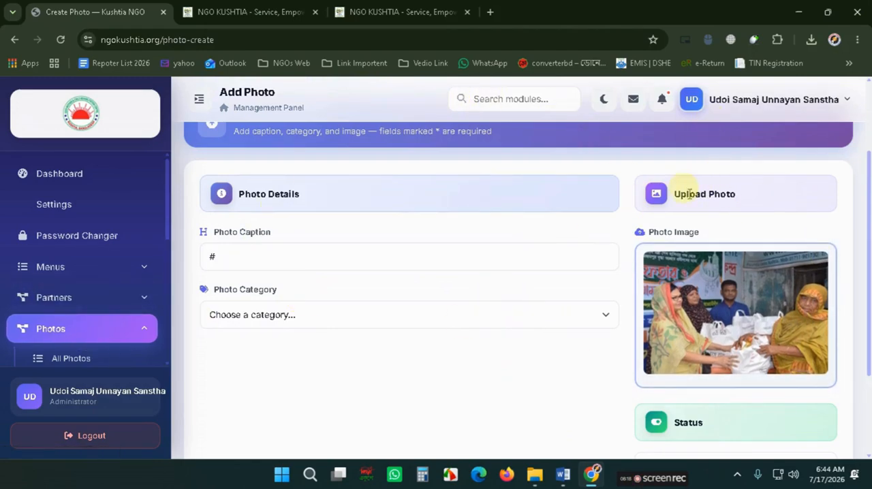
pyautogui.scroll(2, 447, 204)
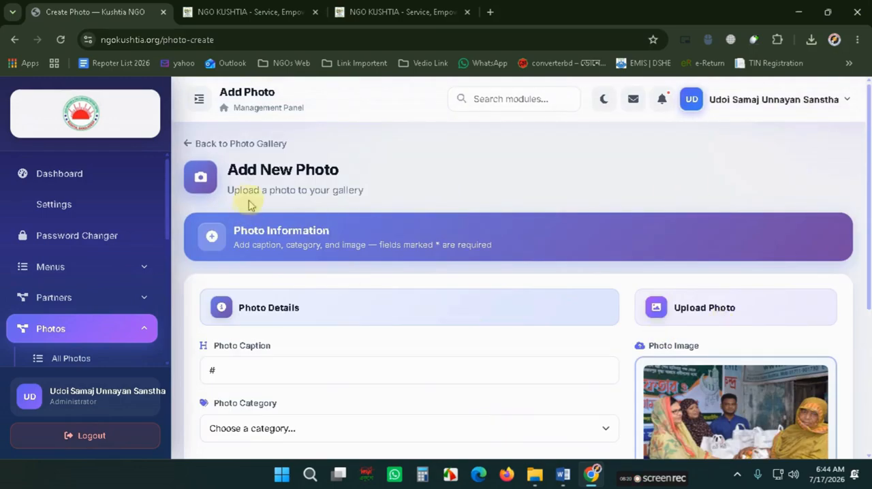
pyautogui.click(71, 360)
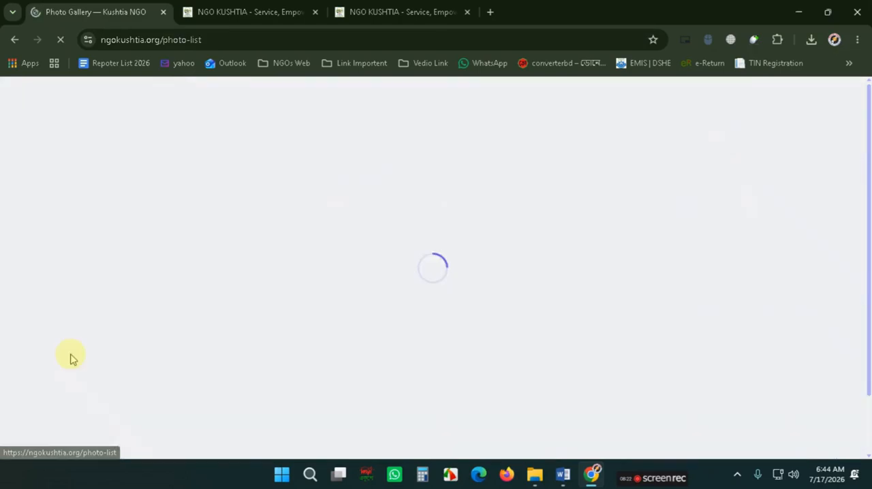
# - Start a new photo with caption #, attach the p6 image and try to upload it
pyautogui.click(698, 146)
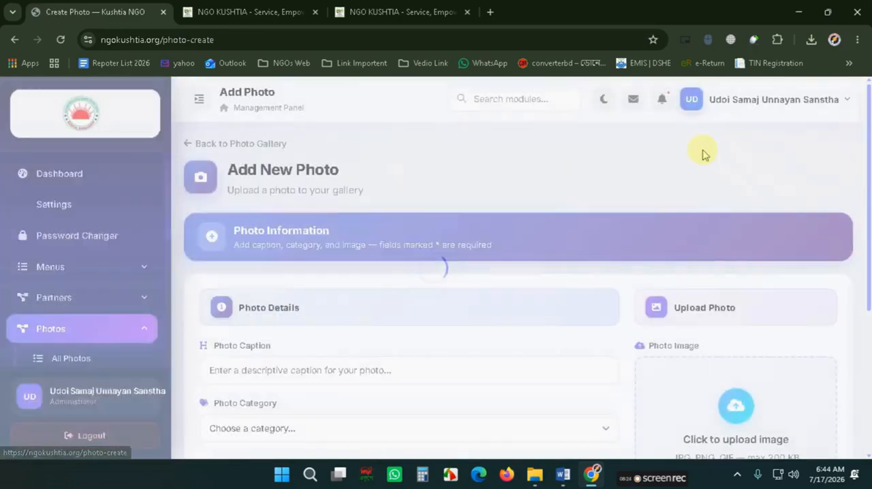
pyautogui.click(298, 370)
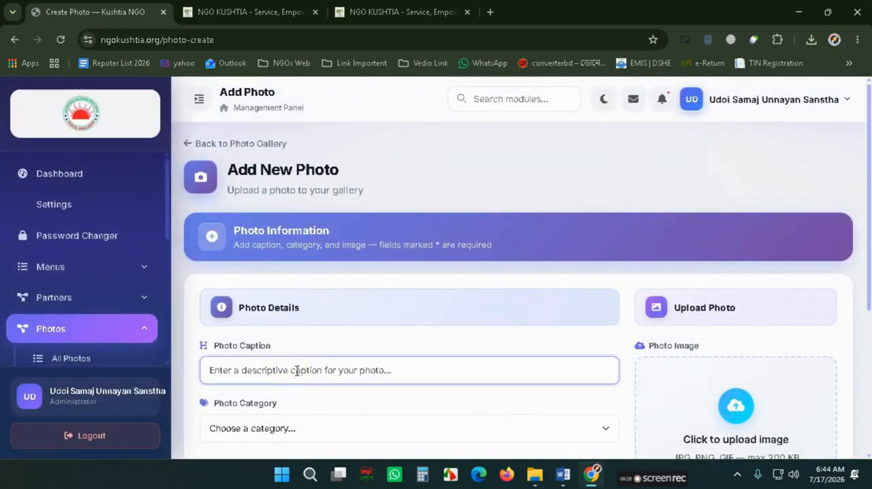
pyautogui.write('#')
pyautogui.scroll(-2, 289, 364)
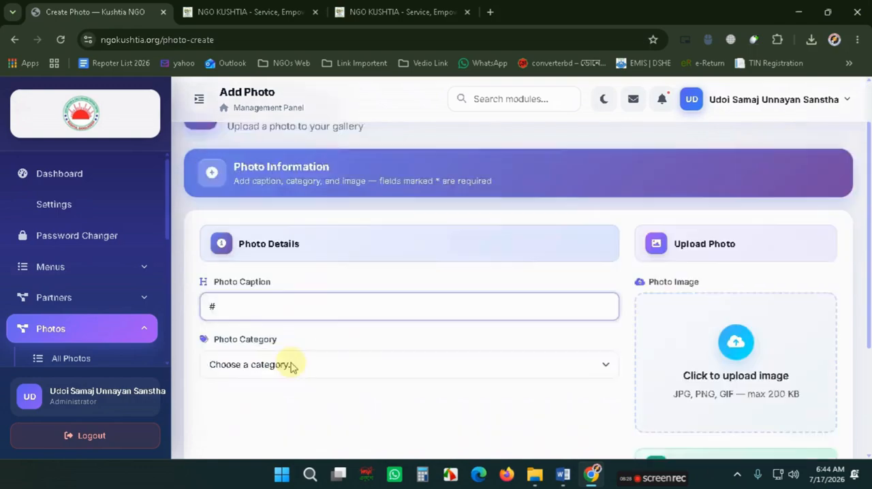
pyautogui.click(735, 294)
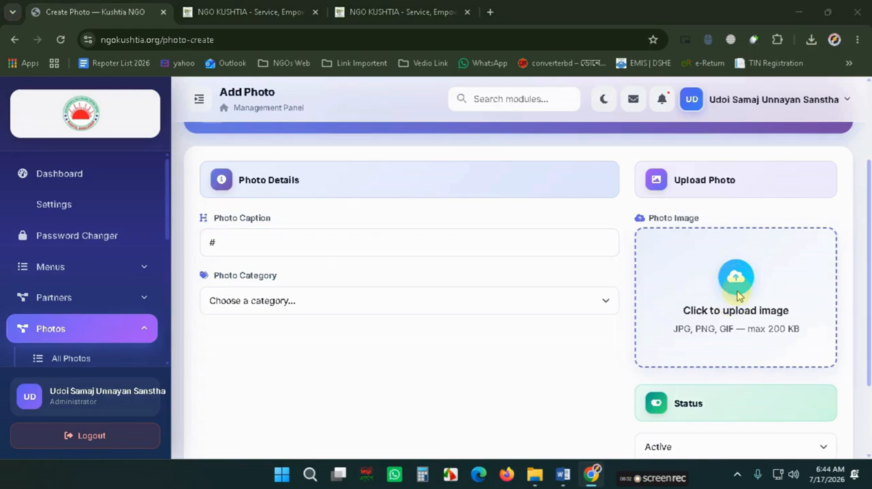
pyautogui.scroll(-3, 218, 205)
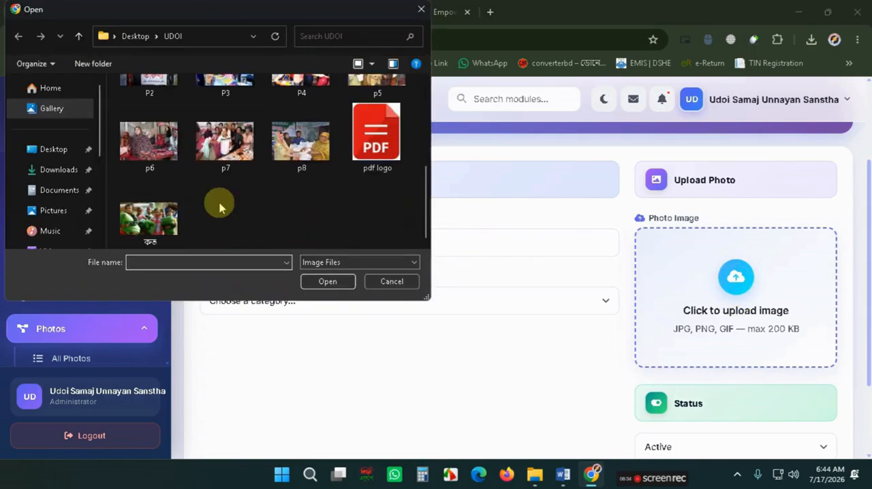
pyautogui.doubleClick(150, 141)
pyautogui.scroll(-2, 525, 293)
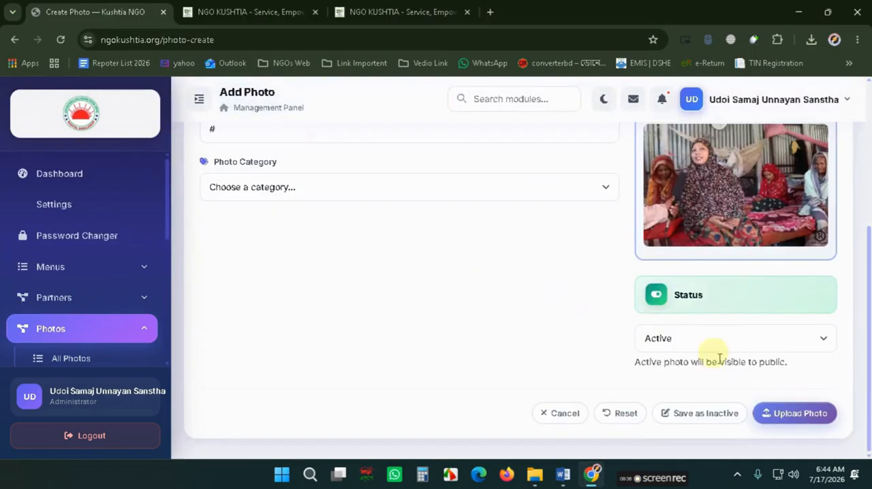
pyautogui.click(816, 421)
pyautogui.click(544, 121)
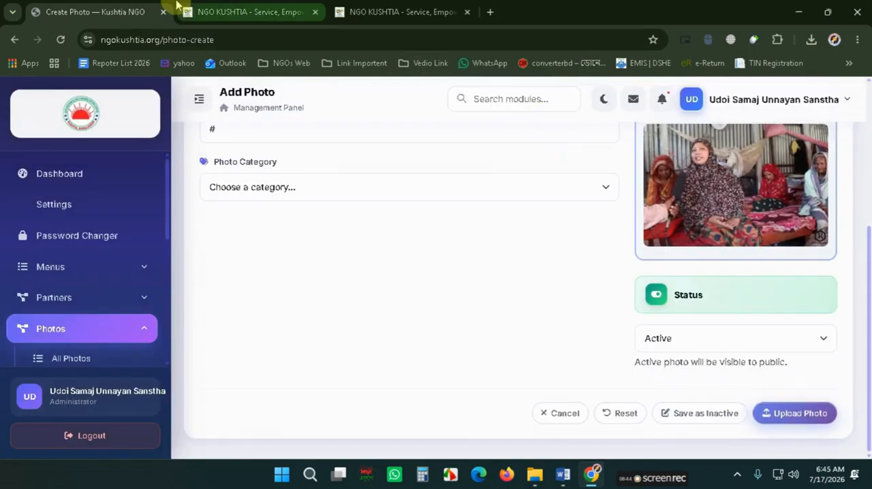
# - Check the public site's Photo Gallery section, then open the admin Videos list
pyautogui.click(203, 11)
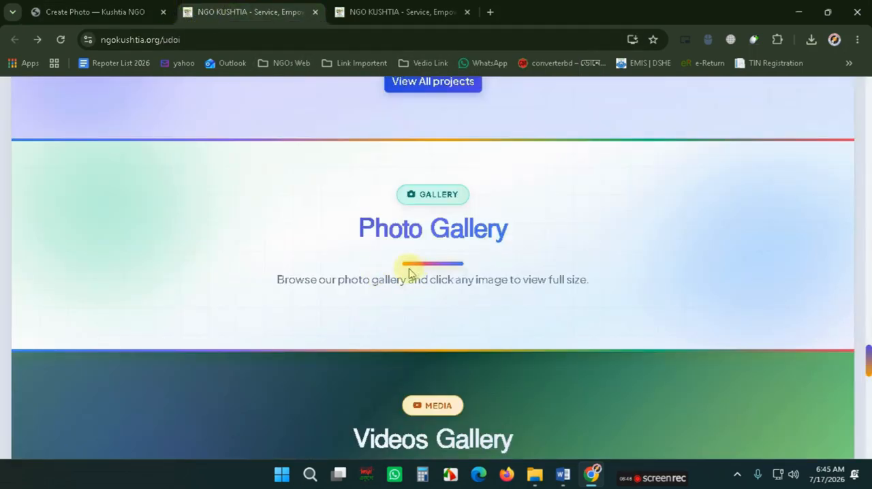
pyautogui.click(58, 11)
pyautogui.scroll(-2, 59, 320)
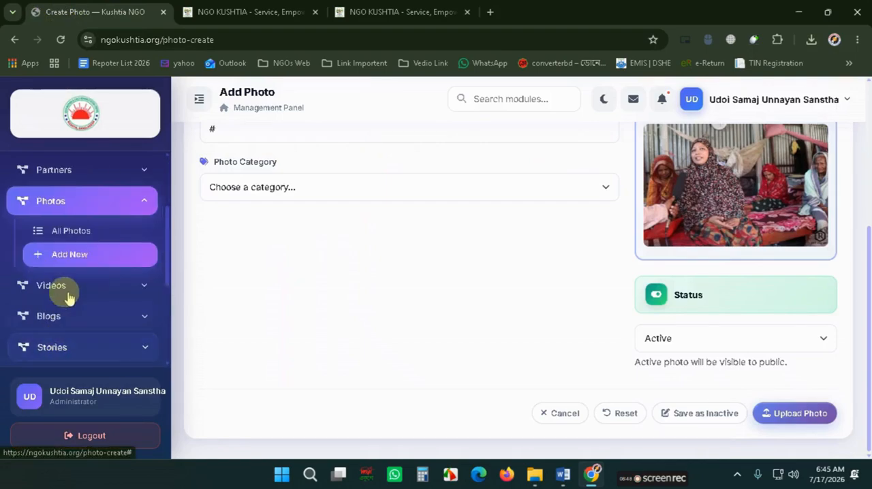
pyautogui.click(68, 293)
pyautogui.click(66, 312)
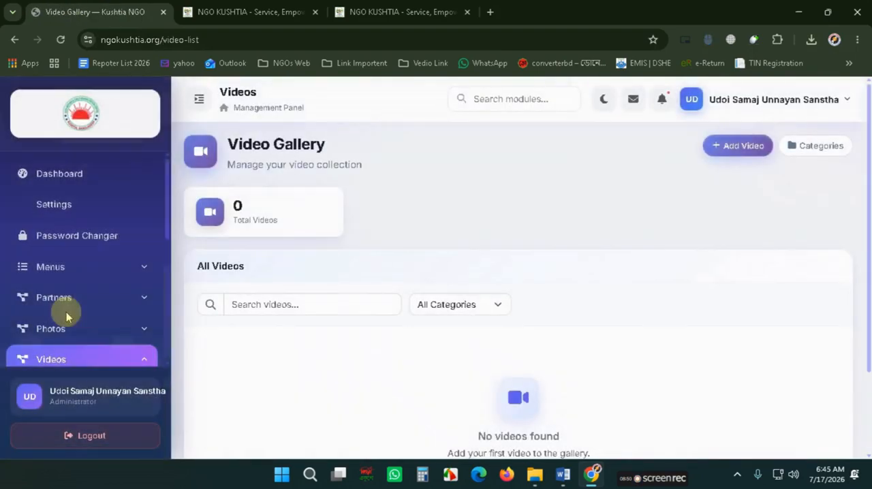
# - Open the Add Video form and copy the first YouTube link from the Word document's Video Gallery list
pyautogui.click(746, 155)
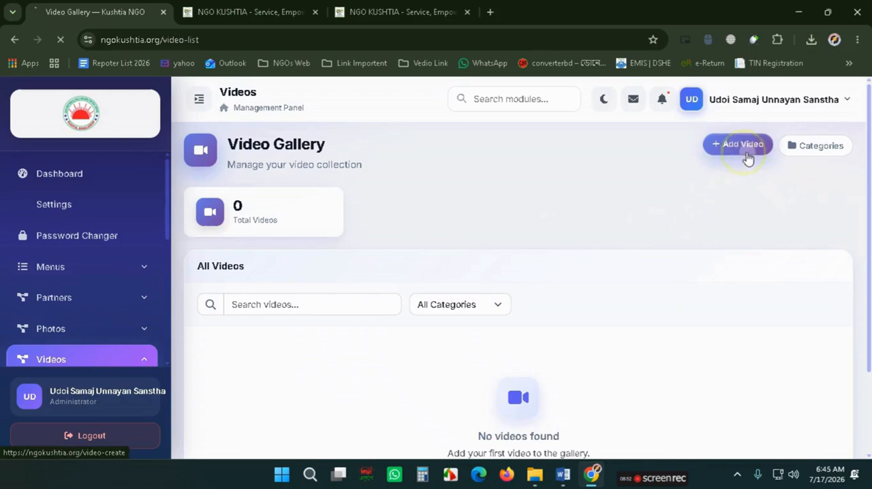
pyautogui.scroll(-2, 742, 197)
pyautogui.click(253, 231)
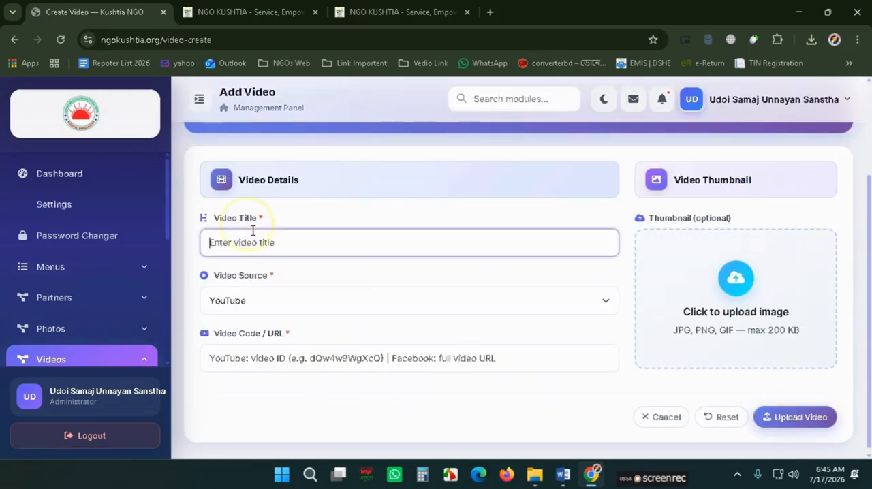
pyautogui.click(563, 475)
pyautogui.scroll(-3, 341, 320)
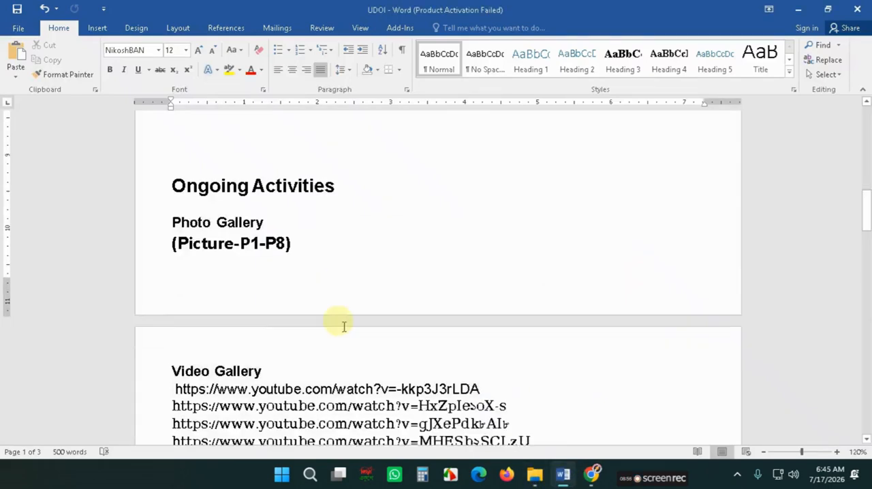
pyautogui.click(480, 316)
pyautogui.click(153, 315)
pyautogui.hotkey('ctrl', 'c')
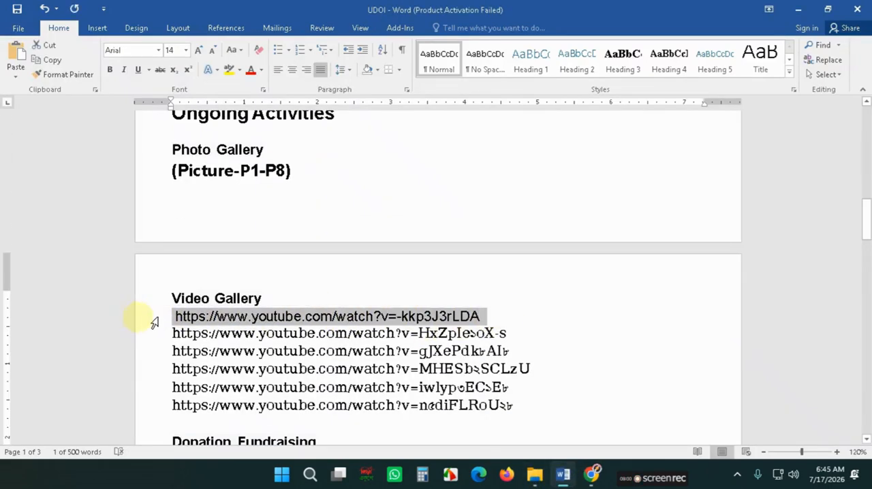
pyautogui.click(591, 475)
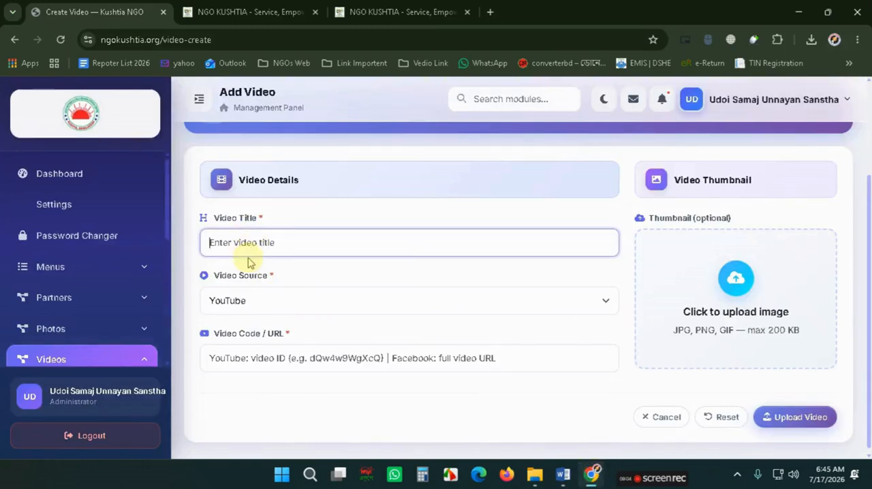
# - Add a video titled # with YouTube as source and the copied link as code, and upload it
pyautogui.click(247, 304)
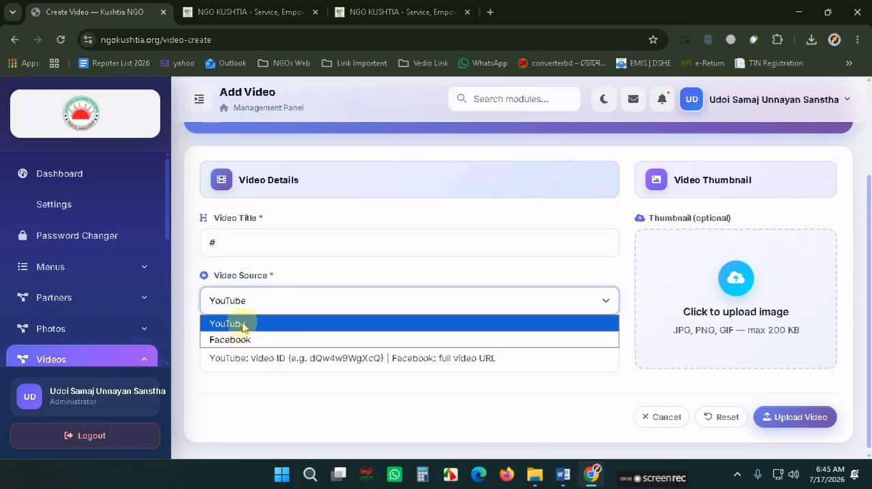
pyautogui.click(243, 325)
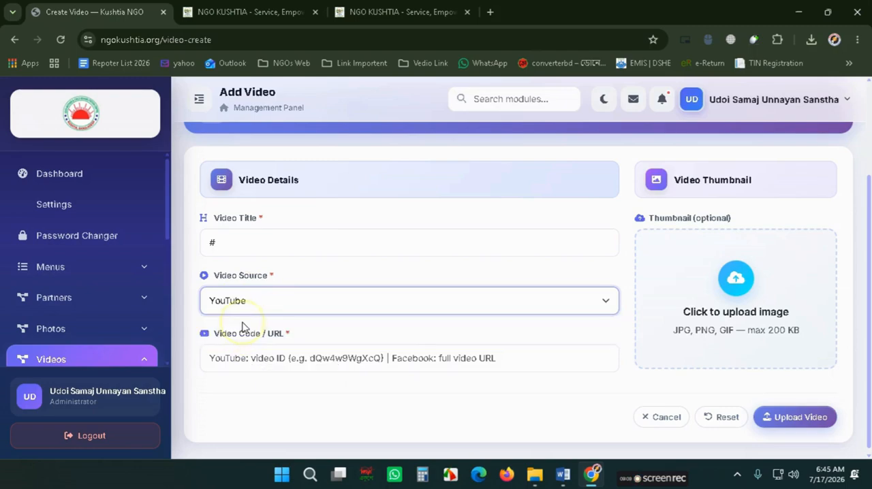
pyautogui.click(441, 364)
pyautogui.hotkey('ctrl', 'v')
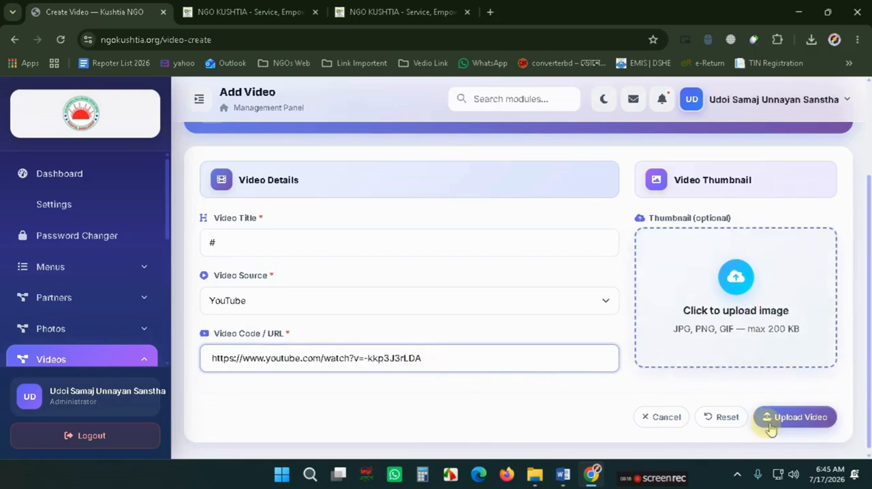
pyautogui.click(794, 417)
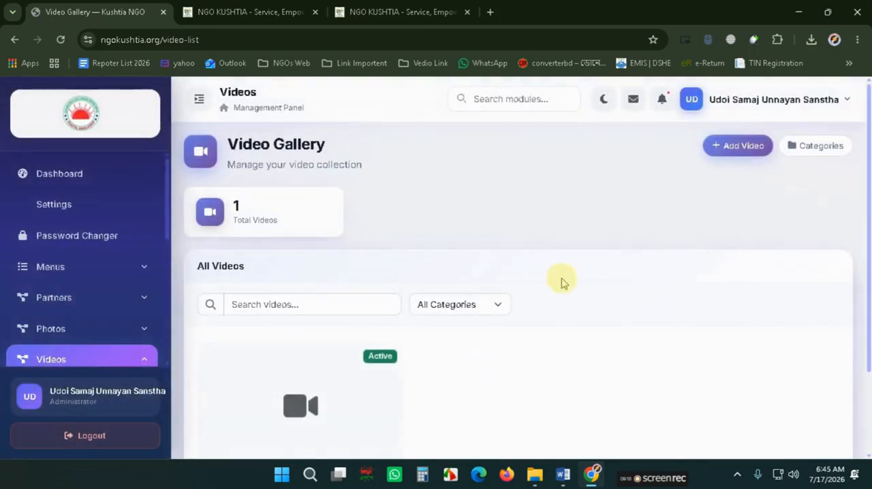
# - Reload the public site and play the new video in its Videos Gallery to check it
pyautogui.click(288, 9)
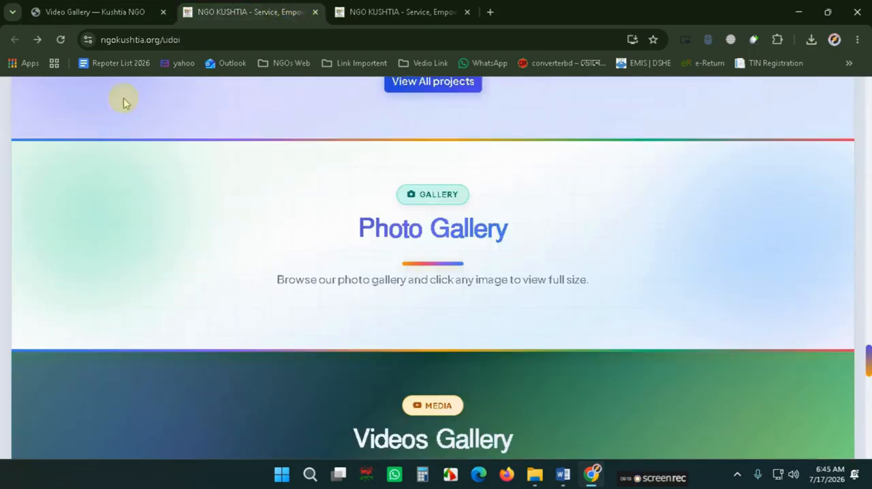
pyautogui.click(62, 40)
pyautogui.scroll(-5, 407, 317)
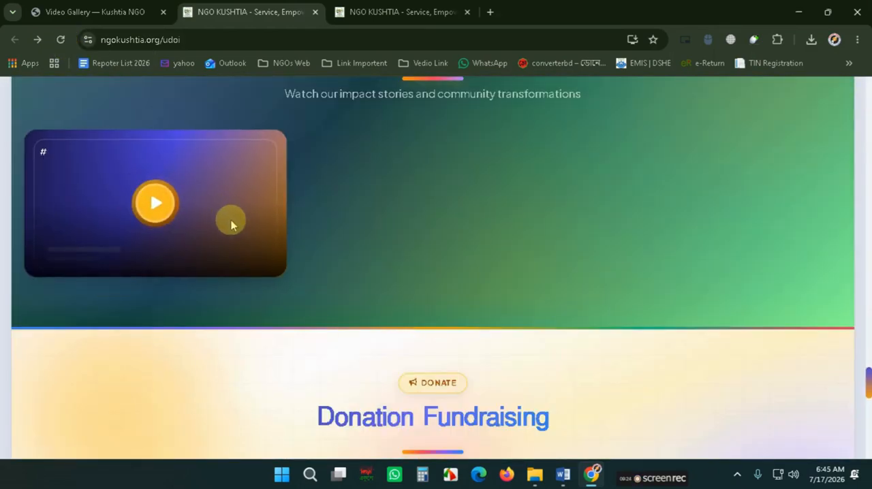
pyautogui.scroll(1, 231, 220)
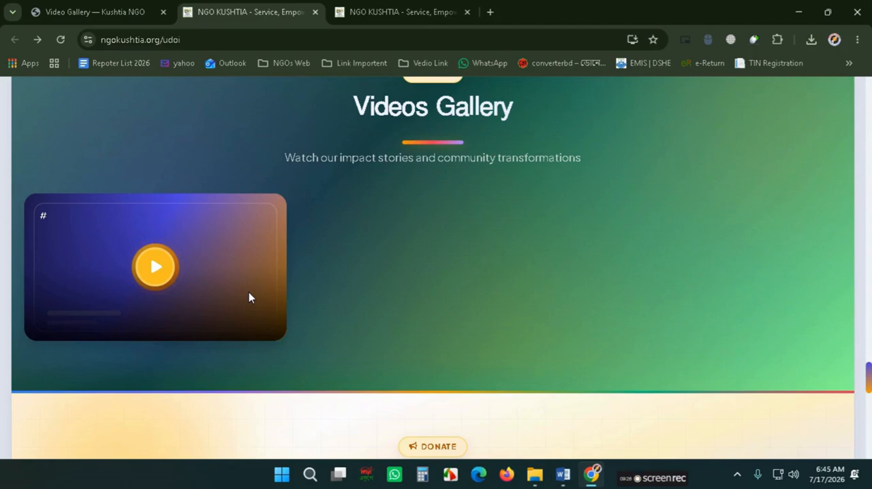
pyautogui.click(171, 261)
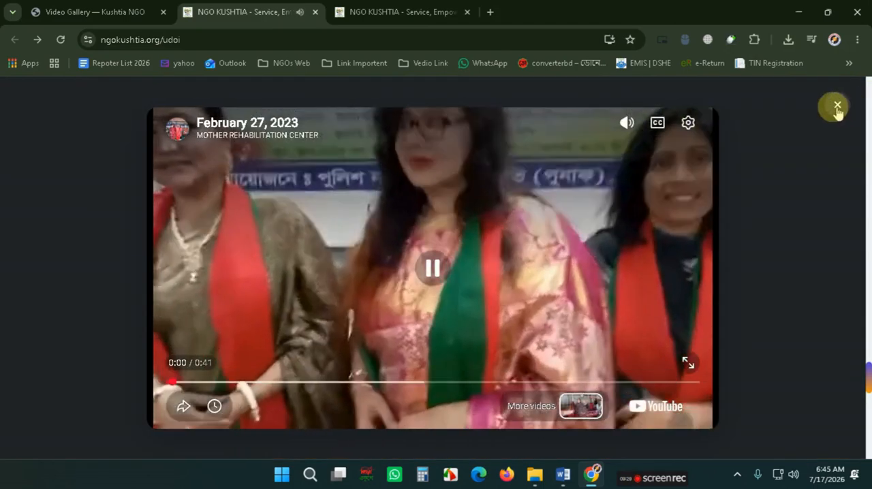
pyautogui.click(837, 106)
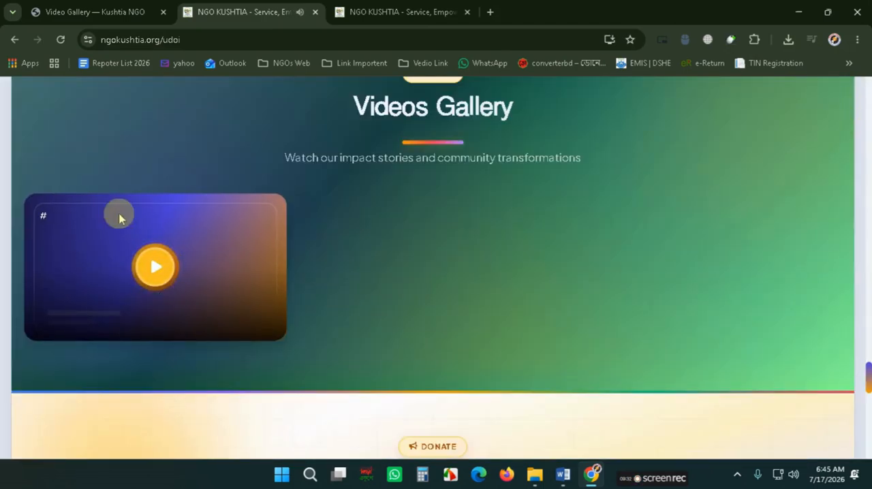
# - Open a new video form and cut the first two YouTube links from the Word document's list
pyautogui.click(120, 10)
pyautogui.click(724, 150)
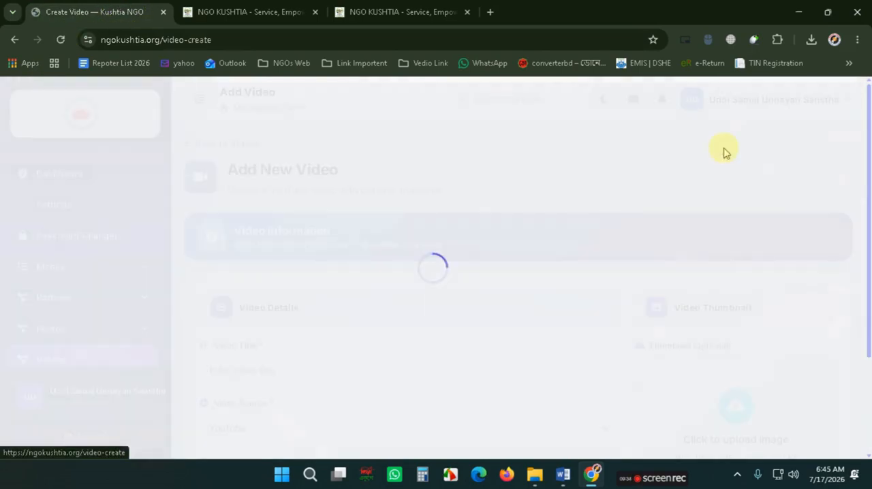
pyautogui.click(563, 475)
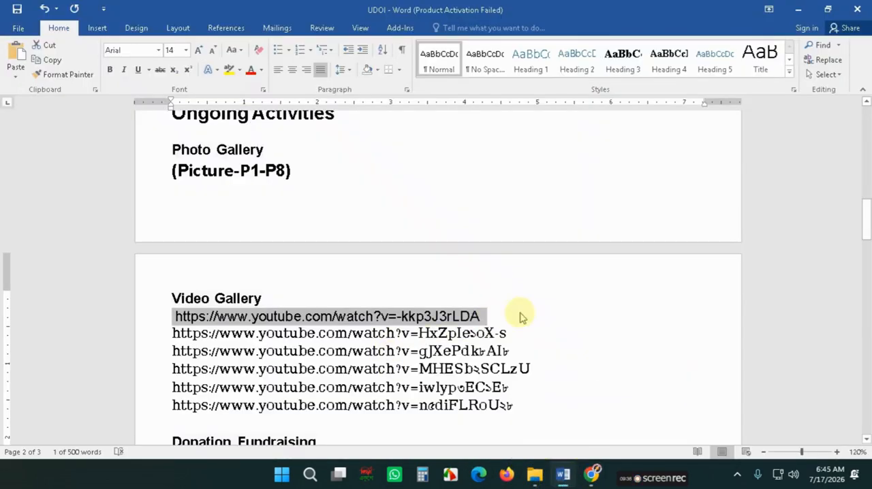
pyautogui.hotkey('ctrl', 'x')
pyautogui.moveTo(507, 316); pyautogui.dragTo(173, 314)
pyautogui.hotkey('ctrl', 'x')
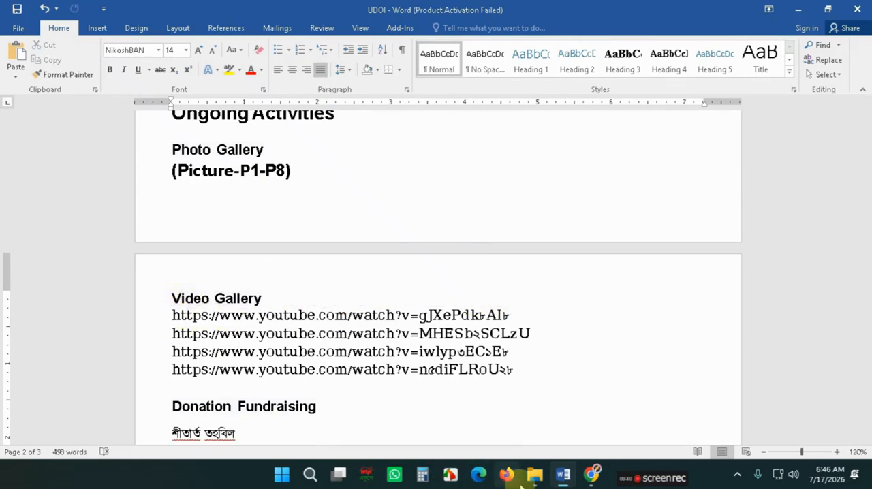
# - Paste the second YouTube link as the video code and enter # as the video title
pyautogui.click(593, 475)
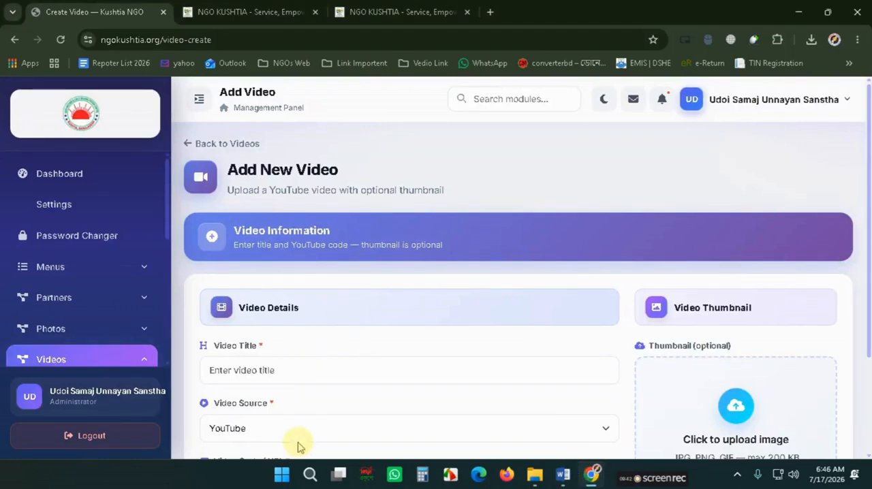
pyautogui.scroll(-2, 297, 436)
pyautogui.click(263, 351)
pyautogui.hotkey('ctrl', 'v')
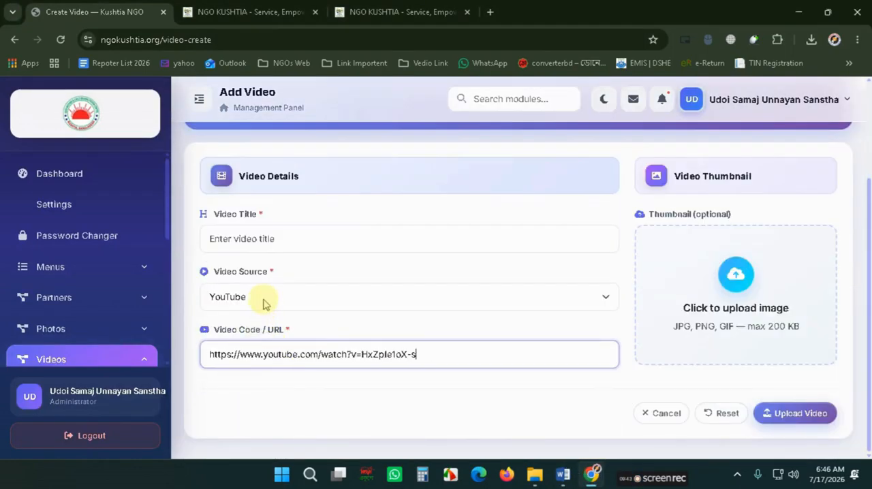
pyautogui.click(252, 244)
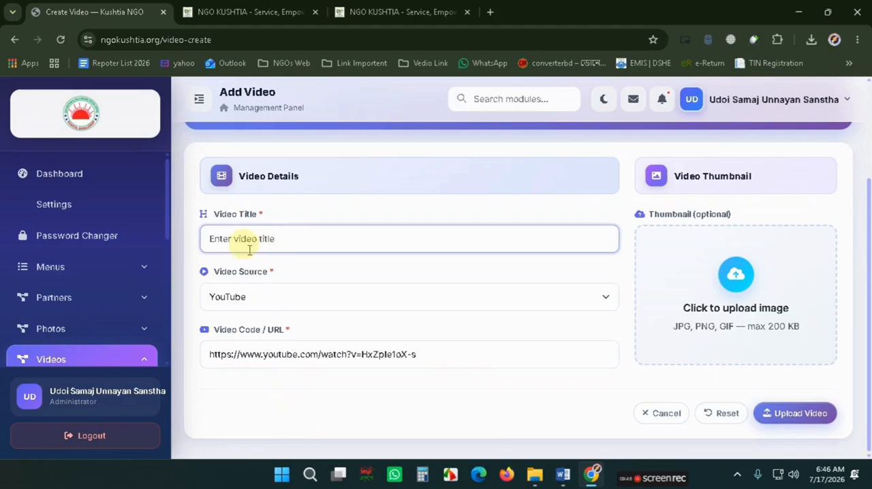
# - Attach the p6 image as the video's thumbnail
pyautogui.click(735, 307)
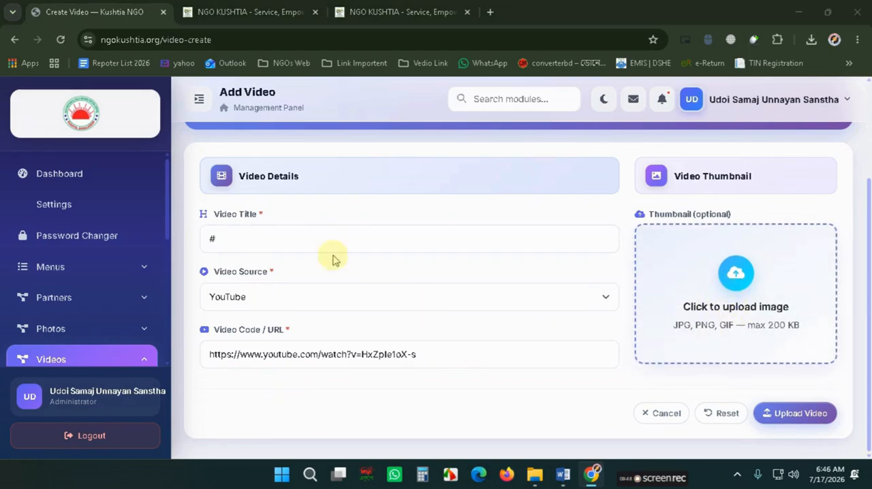
pyautogui.scroll(-3, 256, 211)
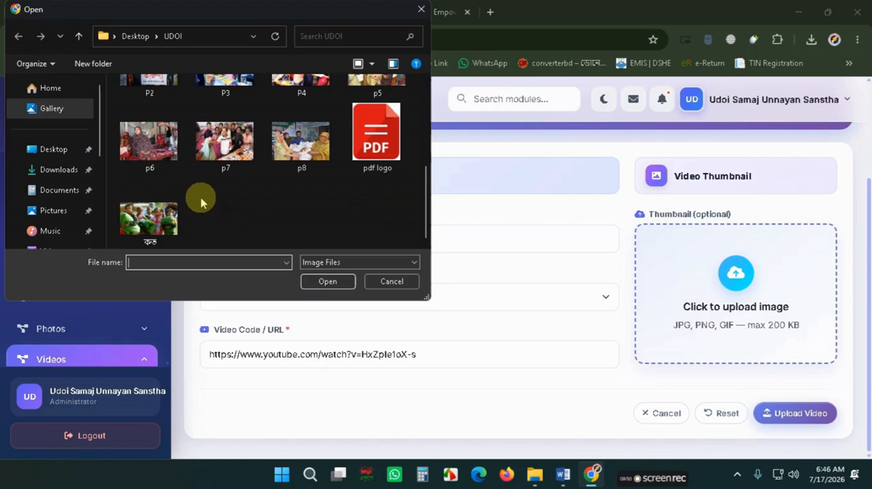
pyautogui.scroll(1, 204, 193)
pyautogui.scroll(1, 208, 191)
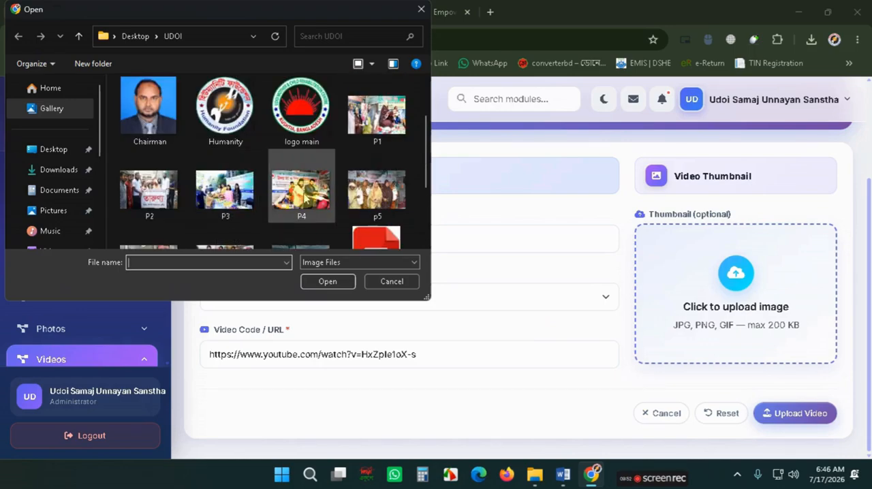
pyautogui.scroll(-1, 197, 190)
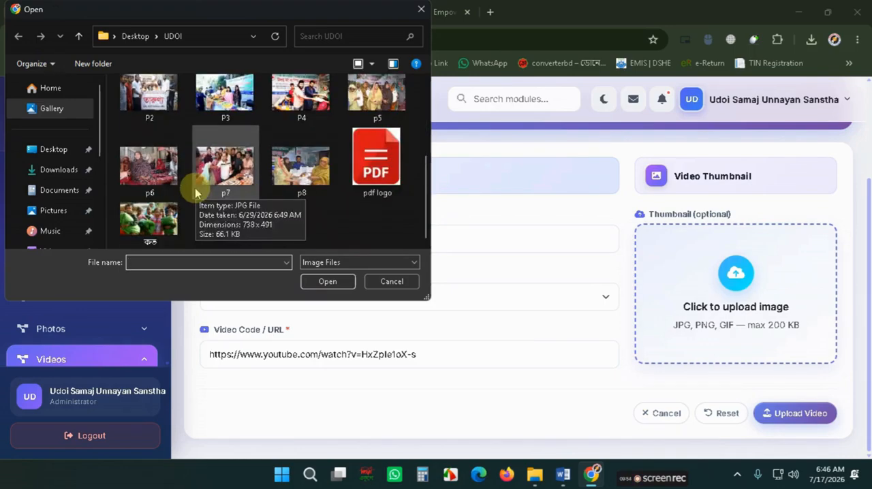
pyautogui.doubleClick(152, 180)
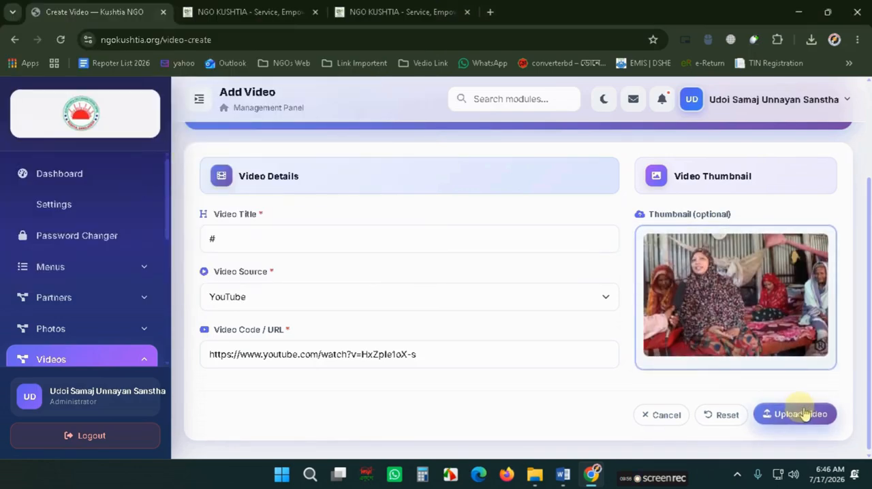
# - Upload the new video and reload the public site to see it in the Videos Gallery
pyautogui.click(802, 413)
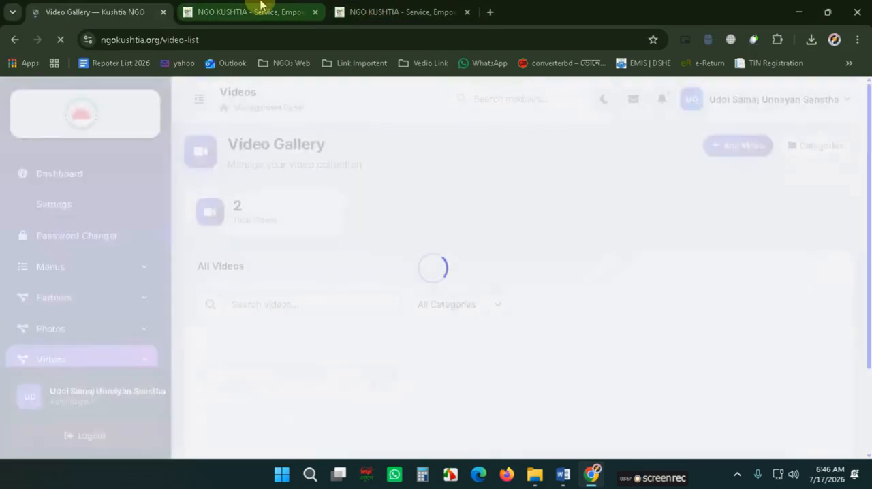
pyautogui.click(253, 11)
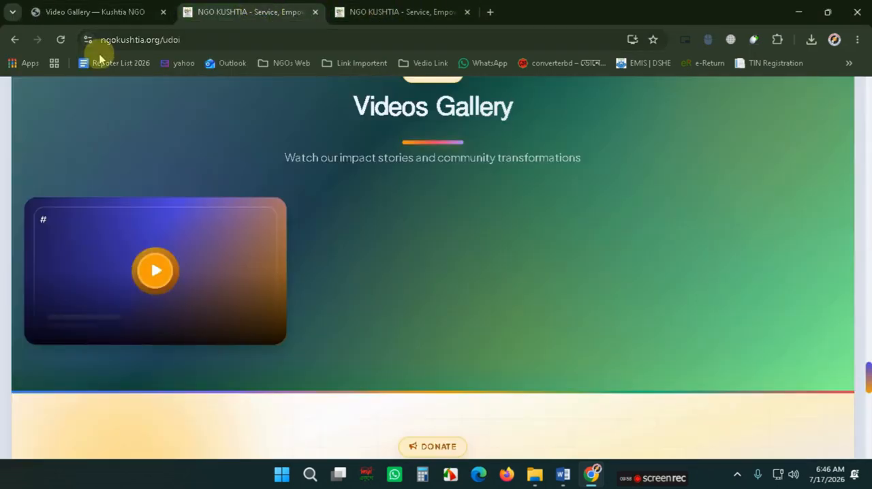
pyautogui.click(62, 40)
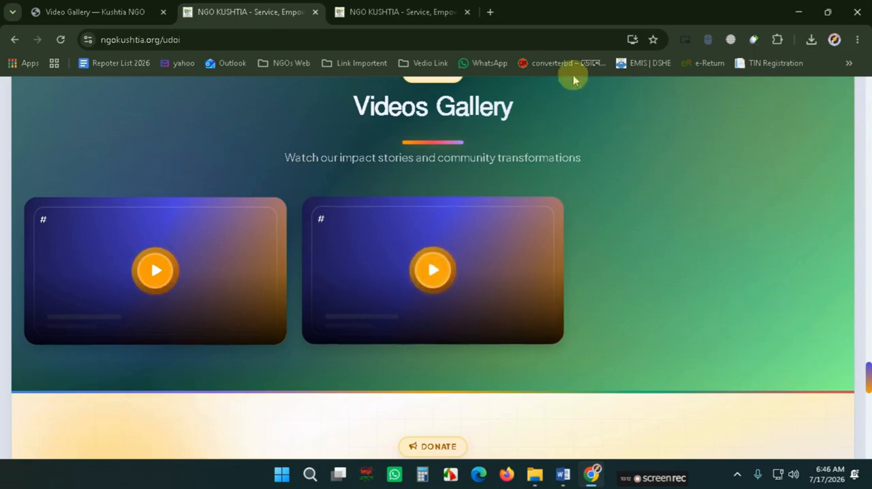
# - Compare with the reference site's video gallery and play the new video in the public Videos Gallery
pyautogui.click(409, 11)
pyautogui.scroll(-6, 553, 261)
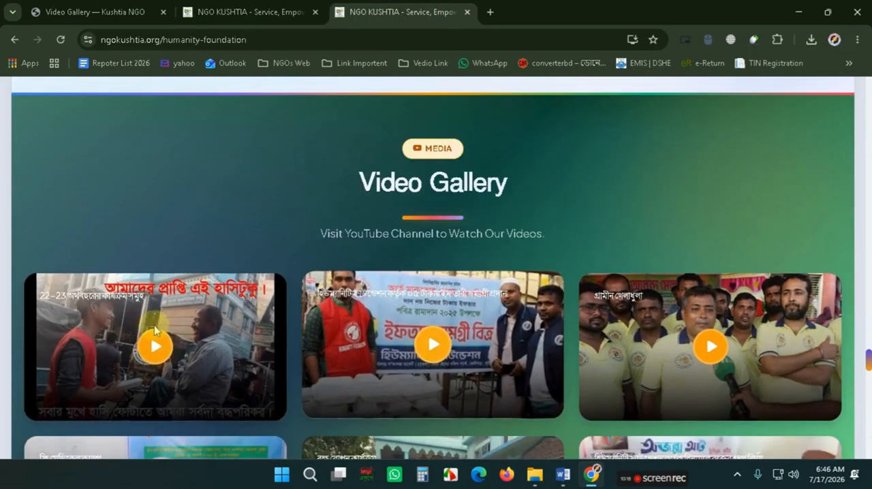
pyautogui.click(220, 8)
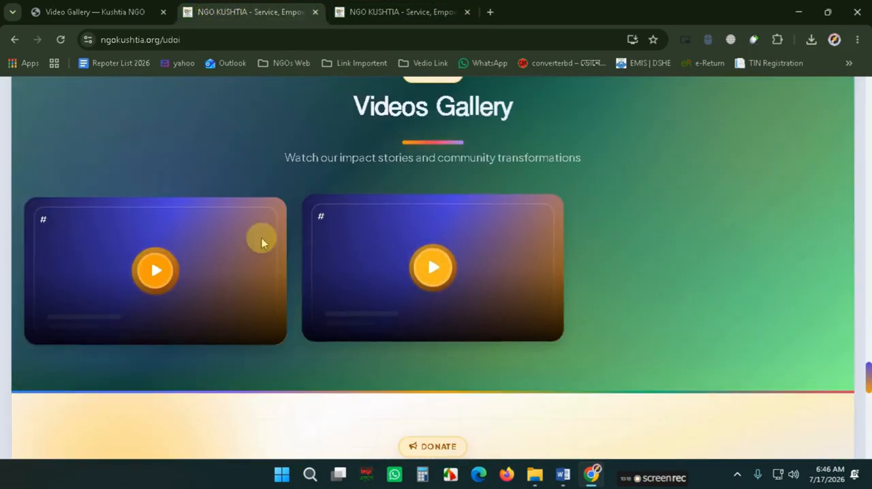
pyautogui.click(440, 273)
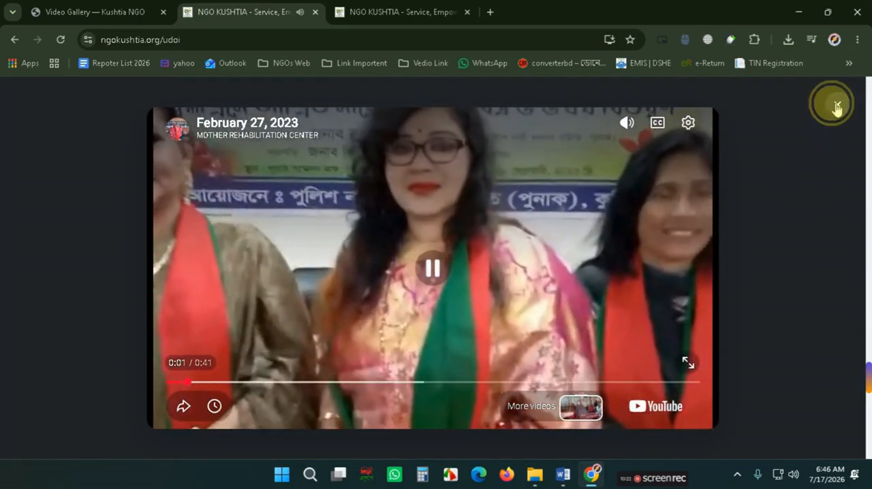
pyautogui.click(836, 104)
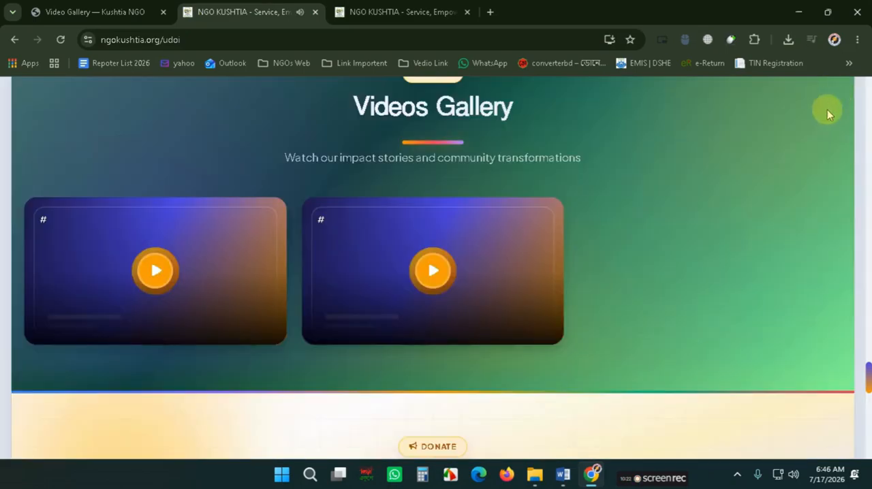
pyautogui.click(430, 273)
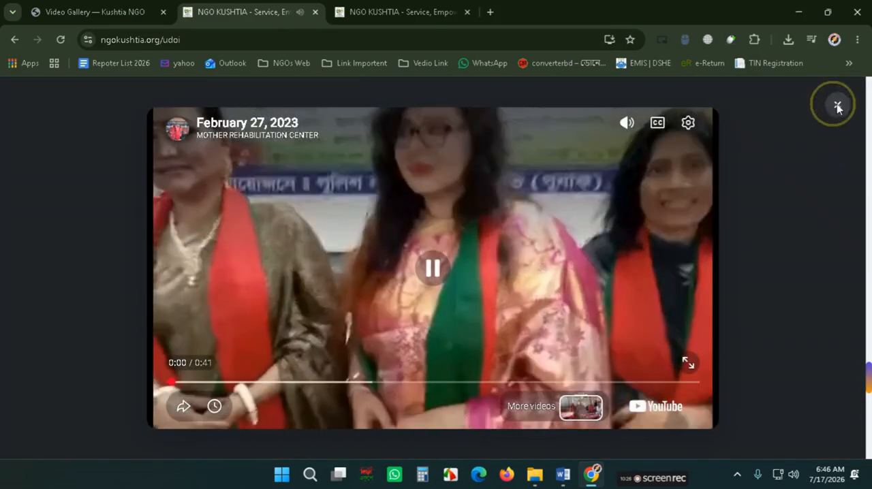
pyautogui.click(837, 102)
# - Examine the public site's Donation Fundraising section, then return to the admin panel
pyautogui.scroll(-1, 481, 267)
pyautogui.scroll(-3, 481, 266)
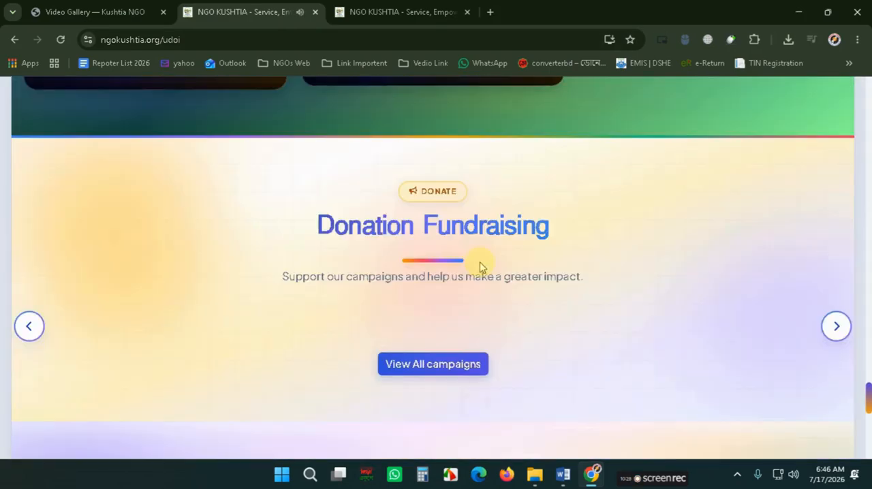
pyautogui.tripleClick(417, 224)
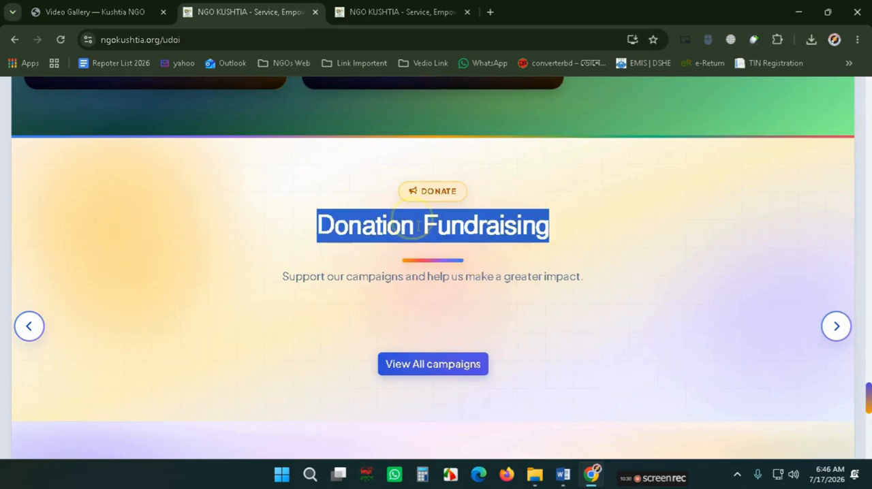
pyautogui.scroll(-4, 338, 172)
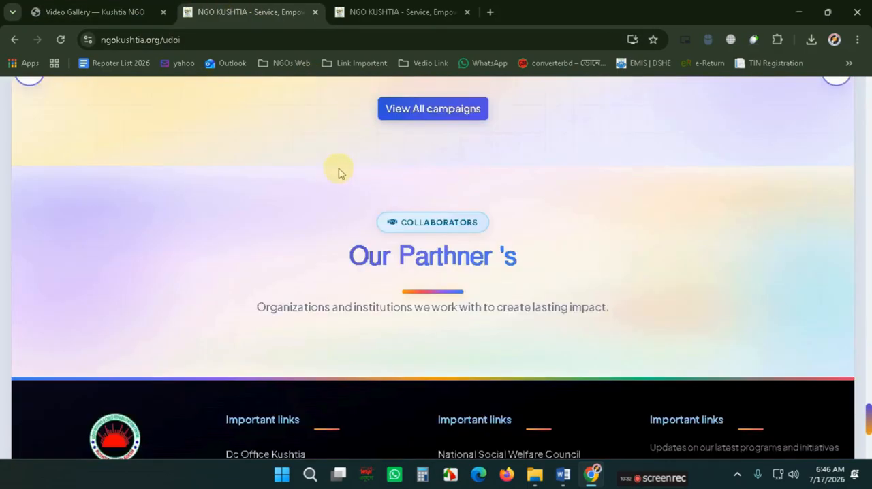
pyautogui.scroll(4, 338, 172)
pyautogui.click(350, 170)
pyautogui.click(81, 12)
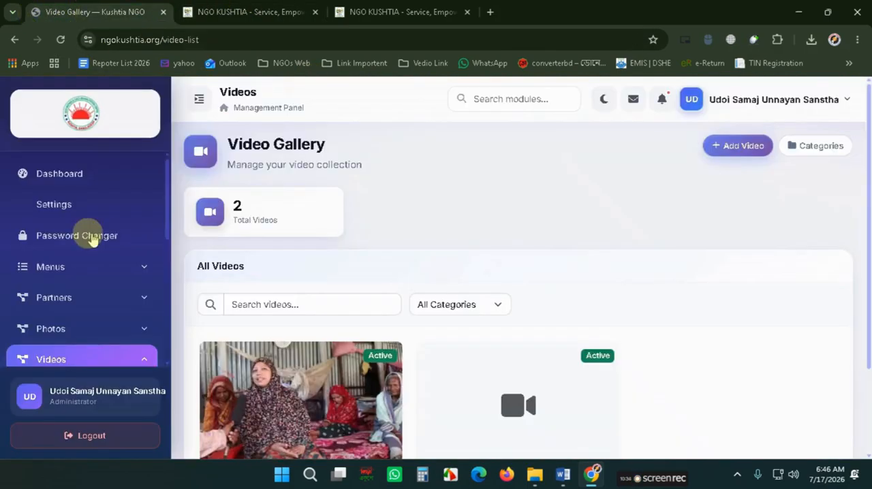
# - Open the Add Campaign form from the Campaigns section of the admin menu
pyautogui.scroll(-2, 92, 239)
pyautogui.scroll(-3, 92, 280)
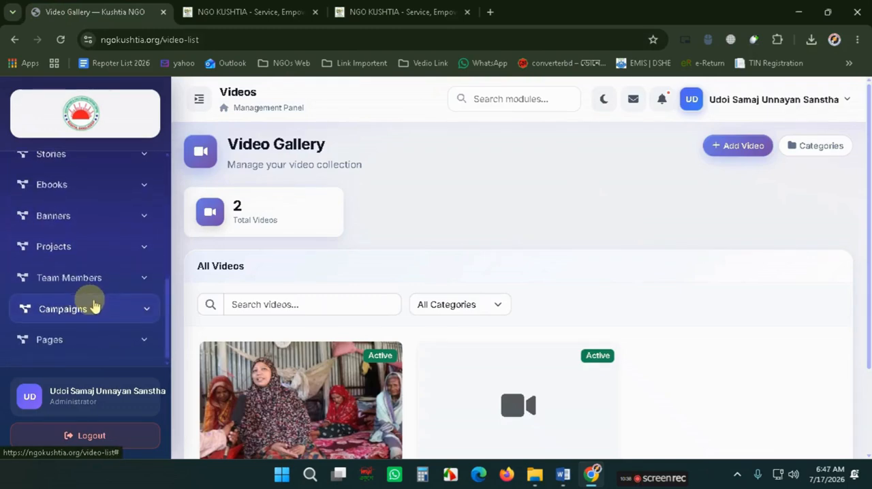
pyautogui.click(86, 310)
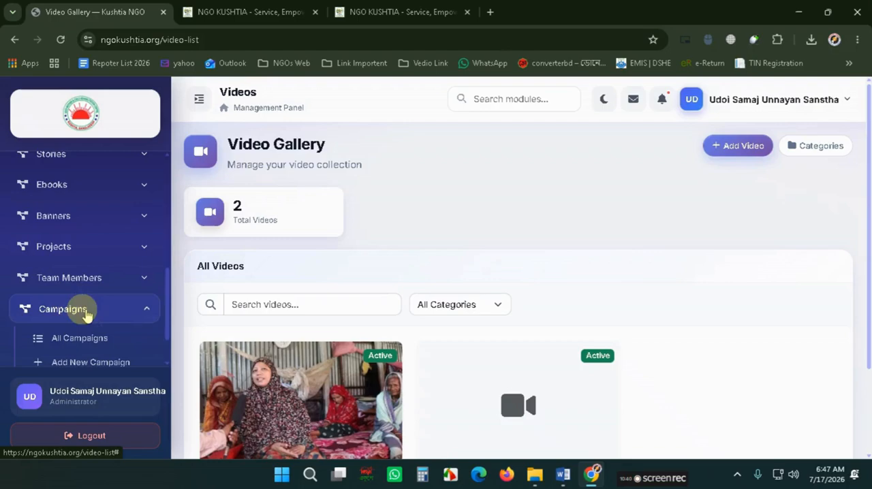
pyautogui.click(76, 340)
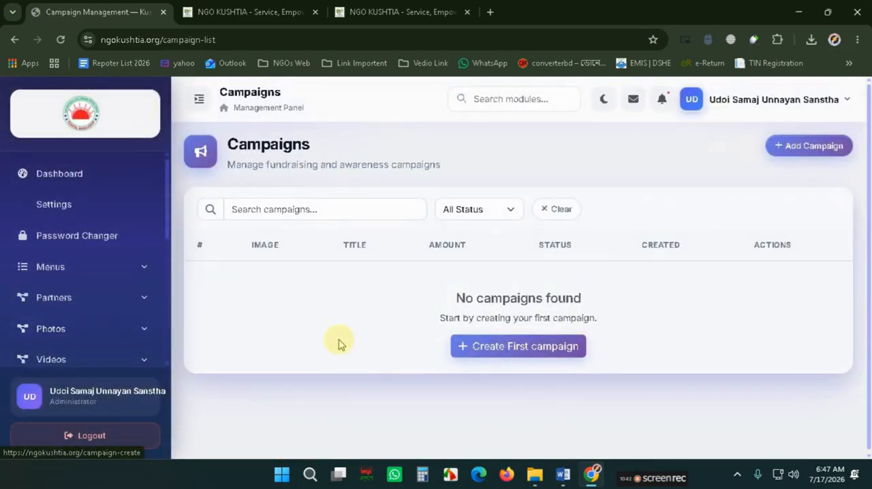
pyautogui.click(784, 147)
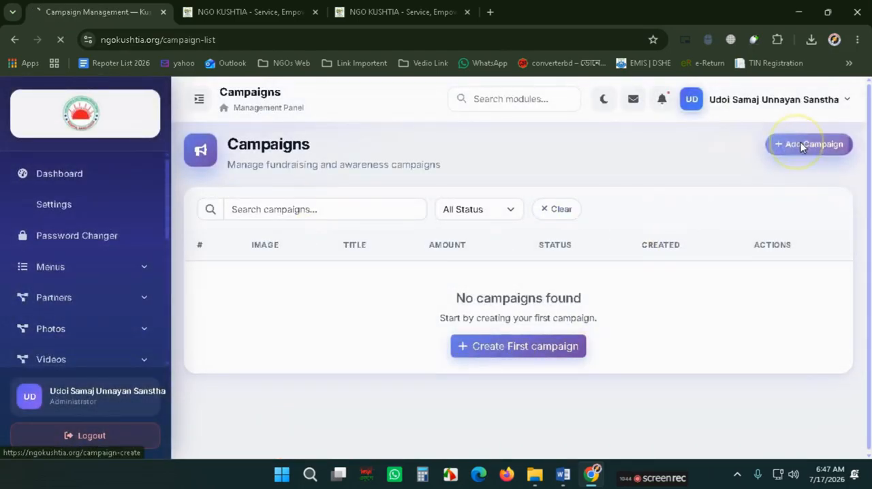
pyautogui.scroll(-2, 497, 225)
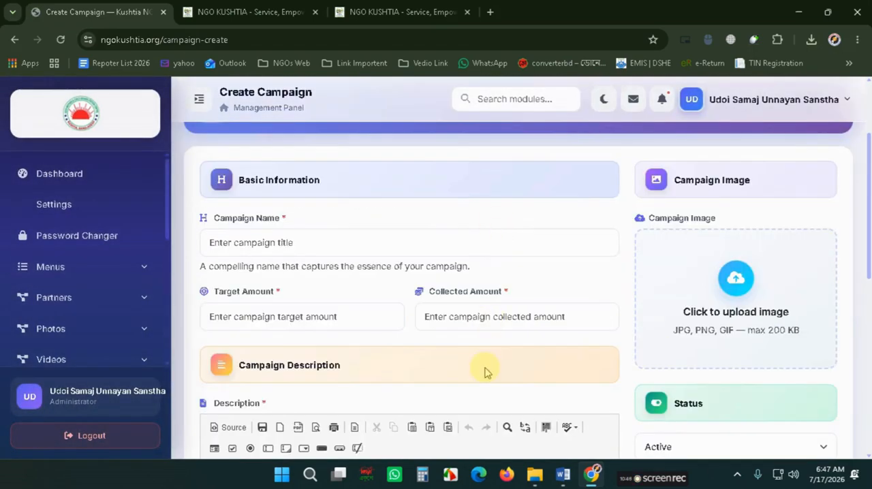
# - Cut the Donation Fundraising text from the Word document
pyautogui.click(563, 475)
pyautogui.scroll(-4, 354, 332)
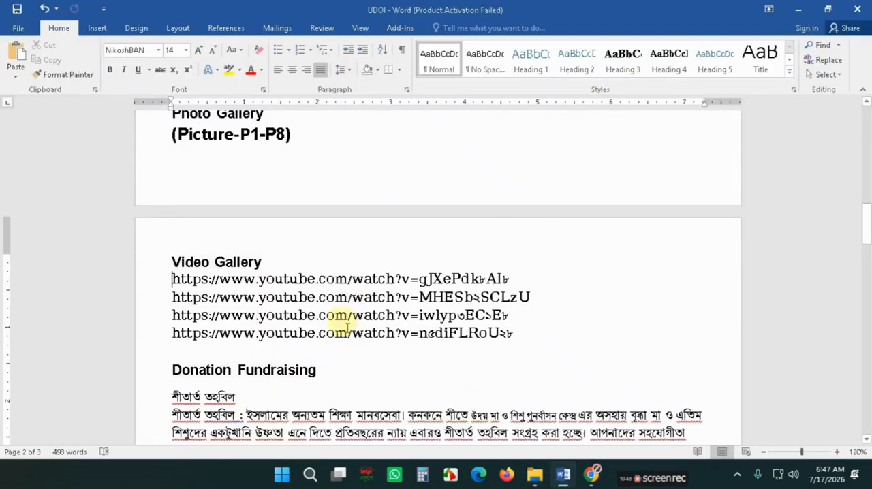
pyautogui.scroll(-2, 210, 275)
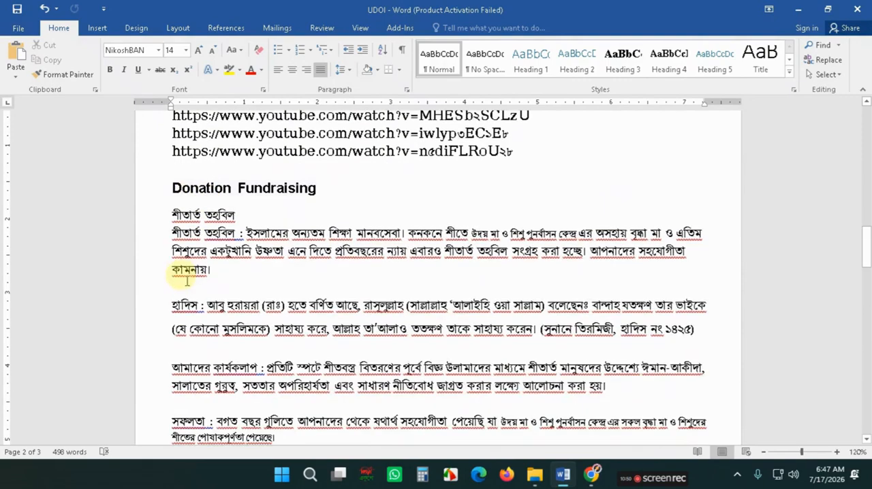
pyautogui.moveTo(174, 213); pyautogui.dragTo(282, 356)
pyautogui.press('Delete')
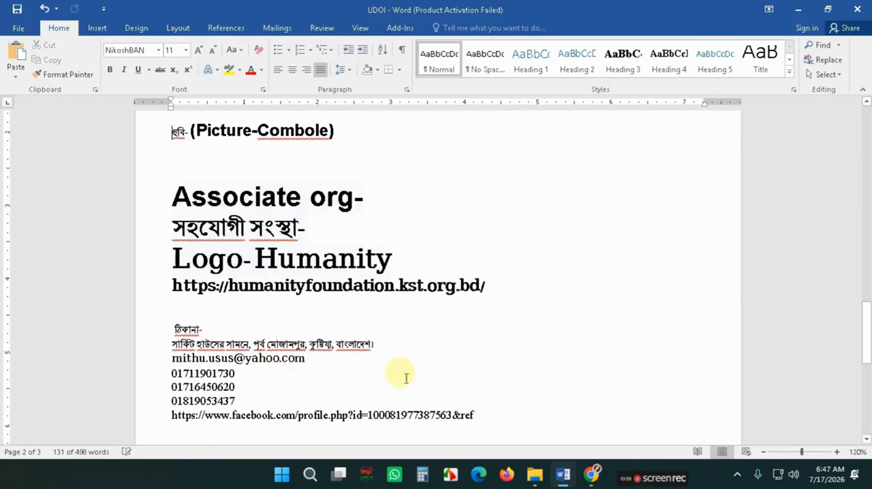
# - Paste the Donation Fundraising text into the campaign description editor
pyautogui.click(561, 477)
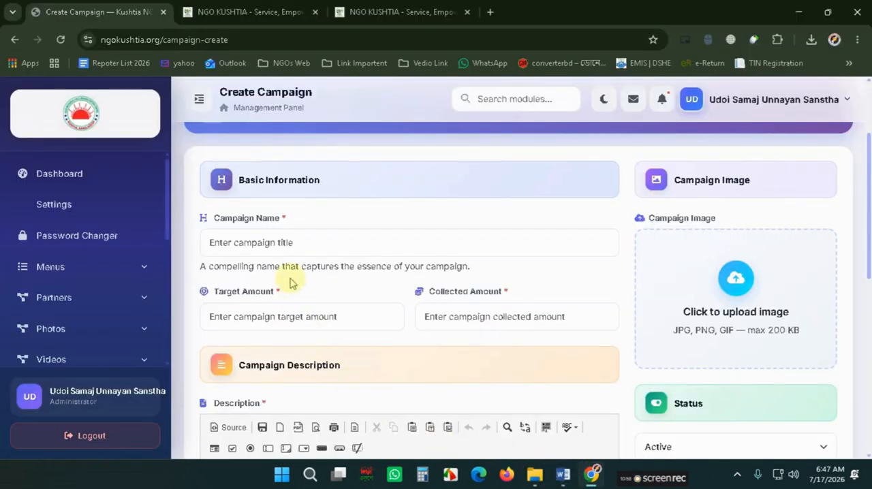
pyautogui.click(282, 242)
pyautogui.scroll(-3, 561, 361)
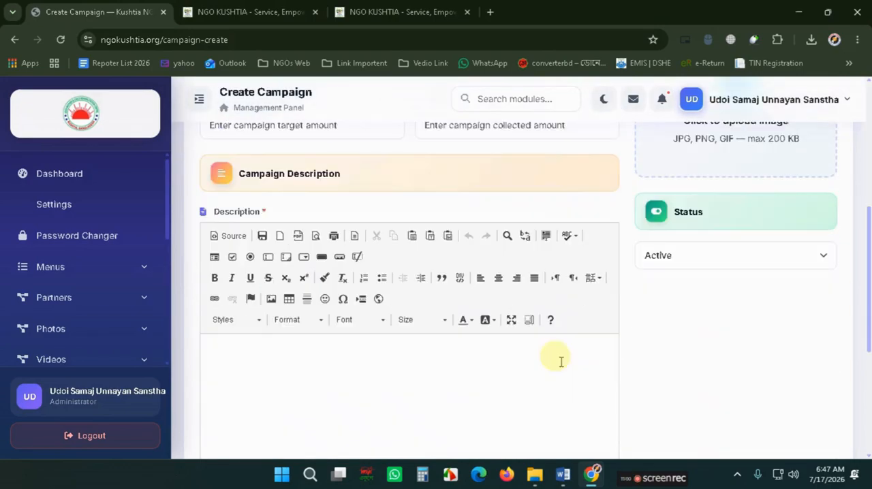
pyautogui.click(383, 392)
pyautogui.hotkey('ctrl', 'v')
# - Move the শীতার্ত তহবিল heading out of the description into the Campaign Name field
pyautogui.scroll(5, 325, 380)
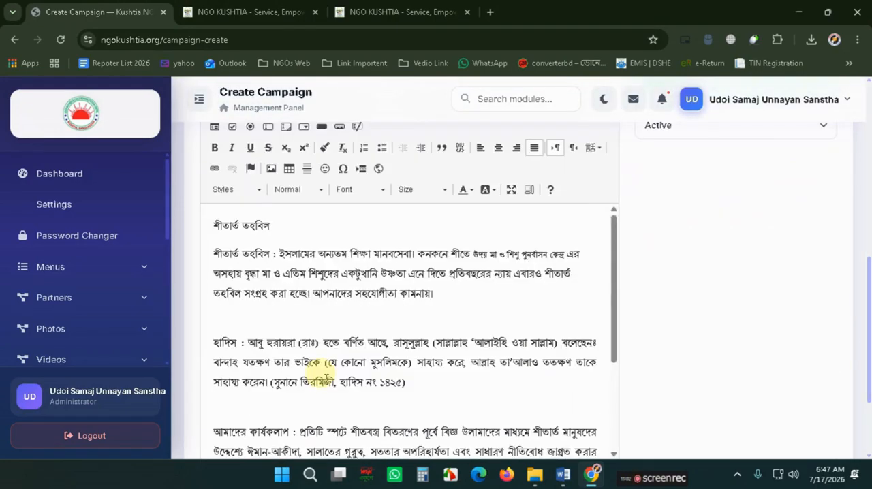
pyautogui.moveTo(302, 228); pyautogui.dragTo(209, 225)
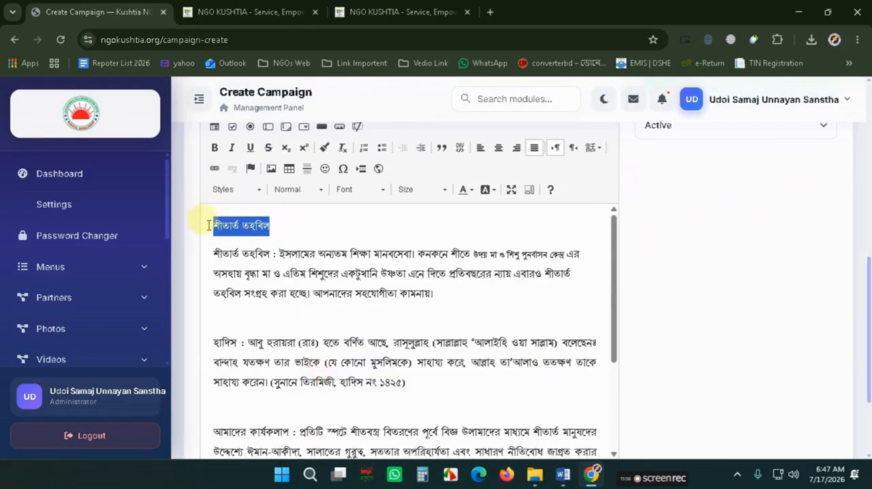
pyautogui.press('BackSpace')
pyautogui.press('Delete')
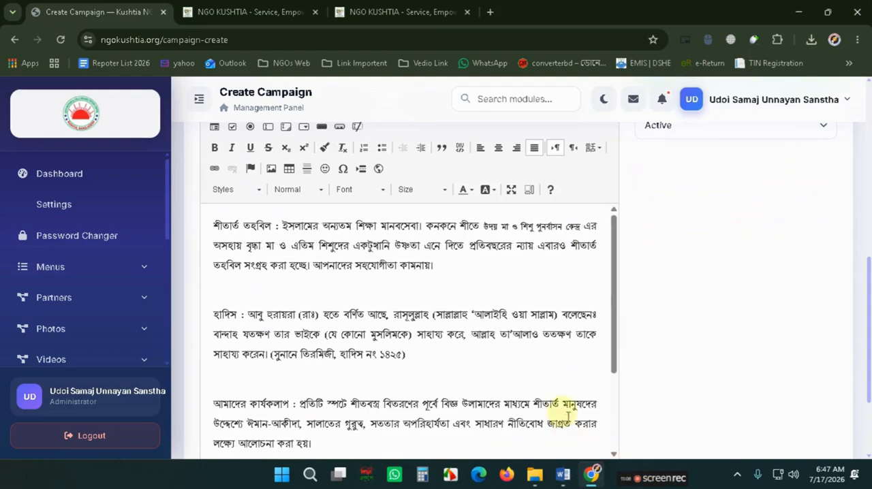
pyautogui.scroll(5, 397, 324)
pyautogui.click(288, 308)
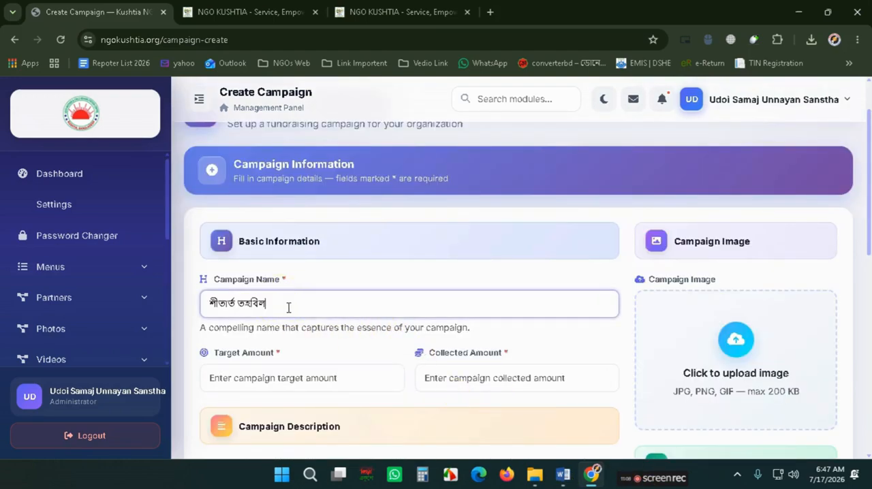
# - Set the target amount to 50000 and the collected amount to 1500
pyautogui.scroll(-1, 715, 336)
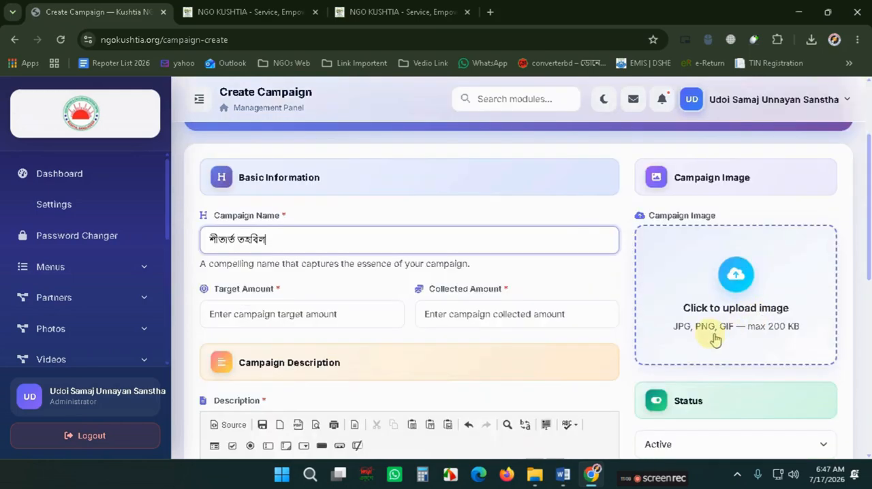
pyautogui.click(255, 305)
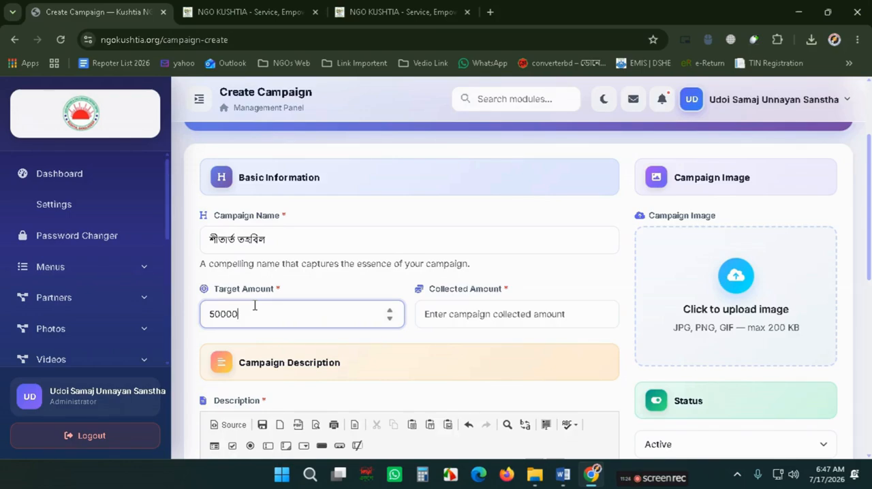
pyautogui.click(478, 311)
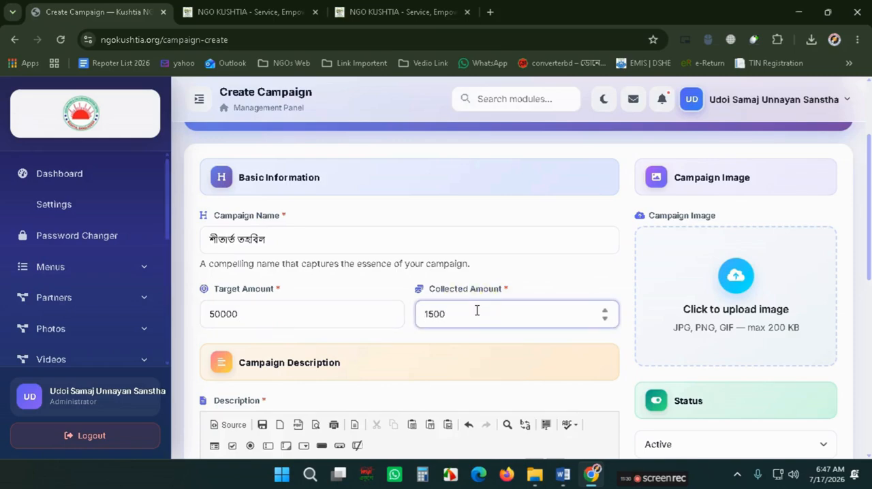
pyautogui.scroll(-10, 399, 323)
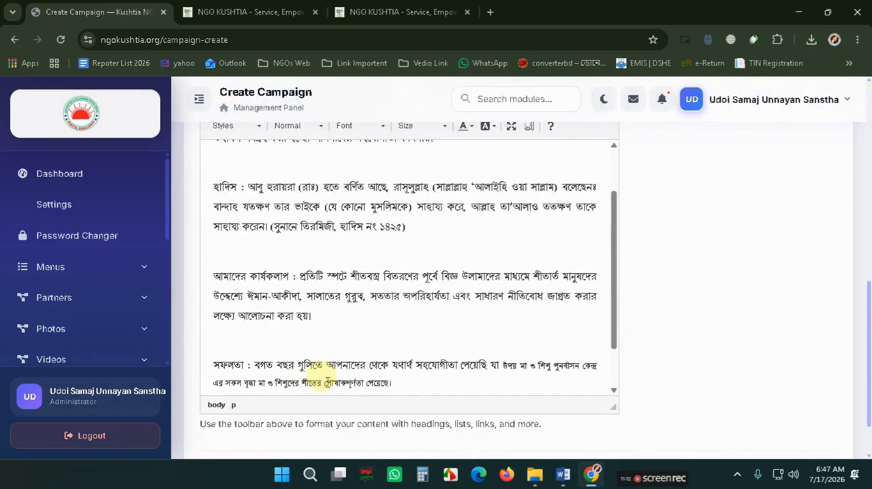
# - Select the trailing taka amount line at the end of the description
pyautogui.scroll(-2, 320, 375)
pyautogui.moveTo(288, 376); pyautogui.dragTo(223, 348)
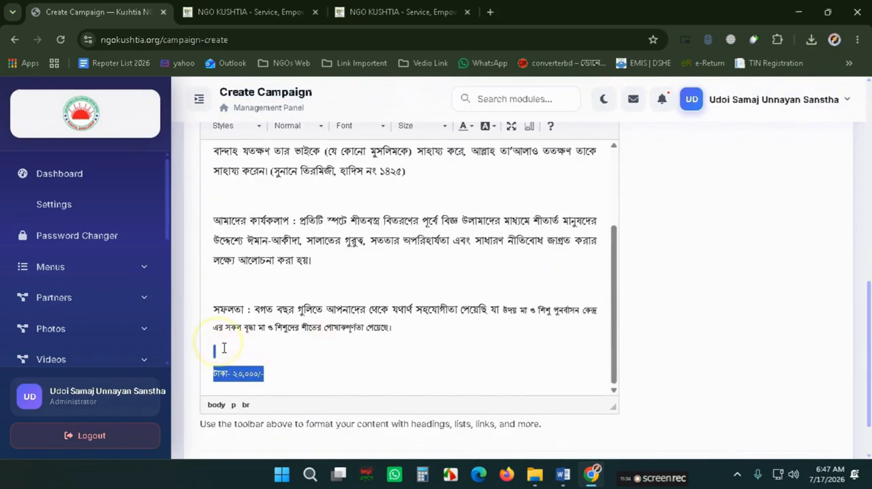
pyautogui.scroll(10, 225, 349)
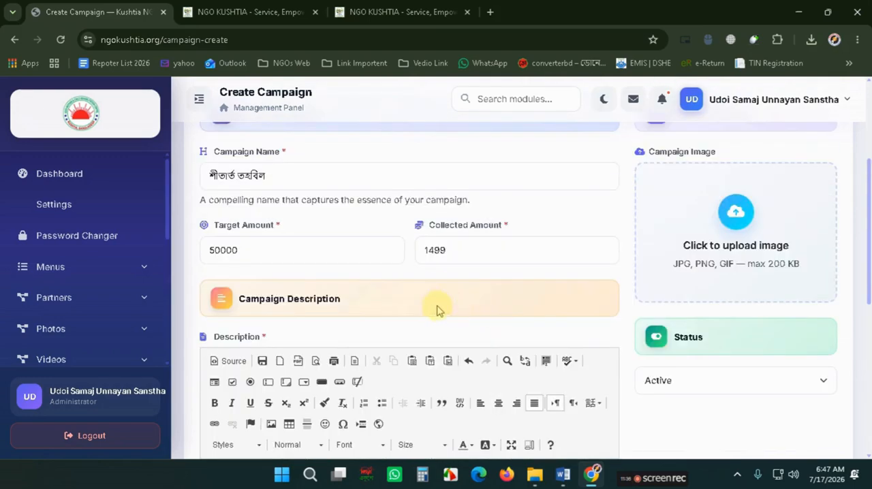
# - Attach a campaign image from the UDOI folder and create the campaign
pyautogui.click(741, 251)
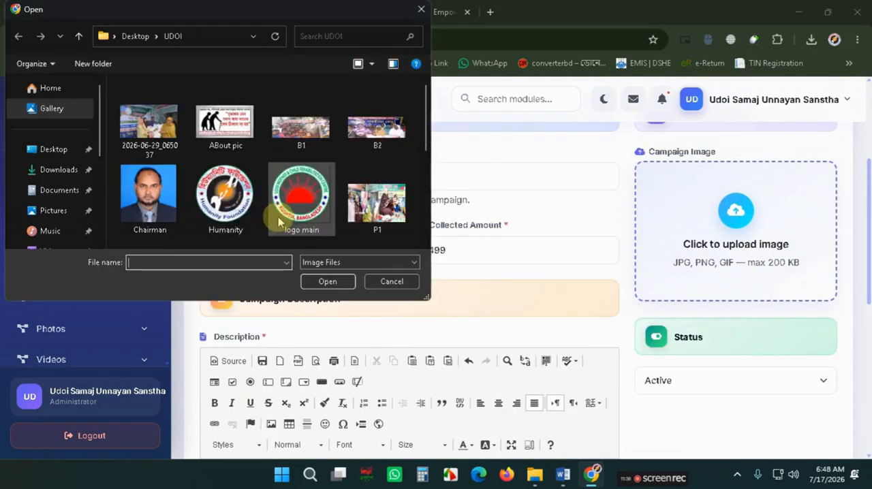
pyautogui.scroll(-5, 272, 204)
pyautogui.doubleClick(151, 204)
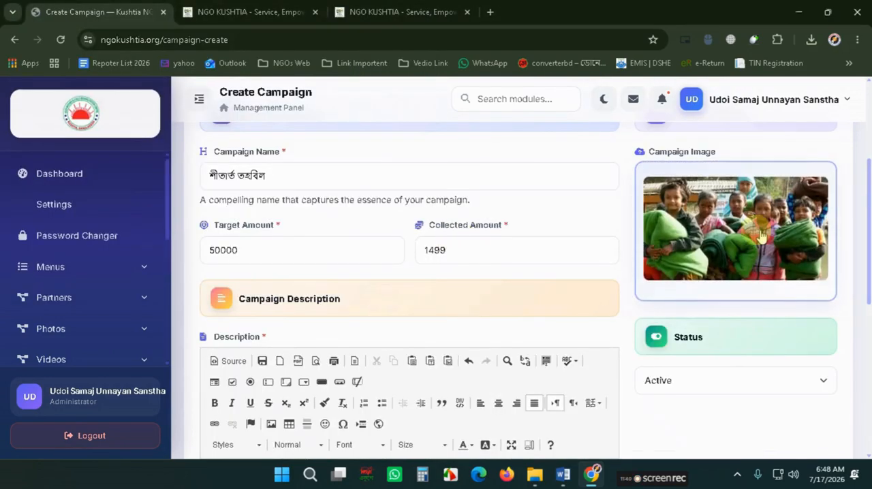
pyautogui.scroll(-10, 678, 347)
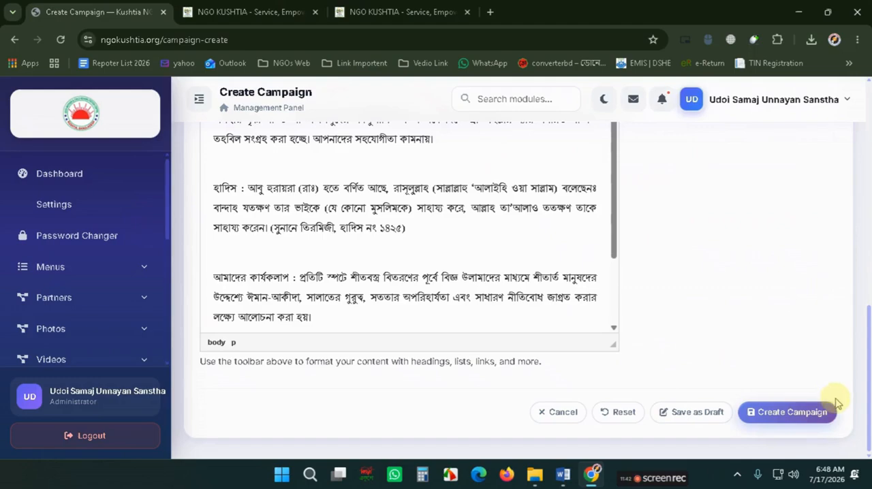
pyautogui.click(800, 417)
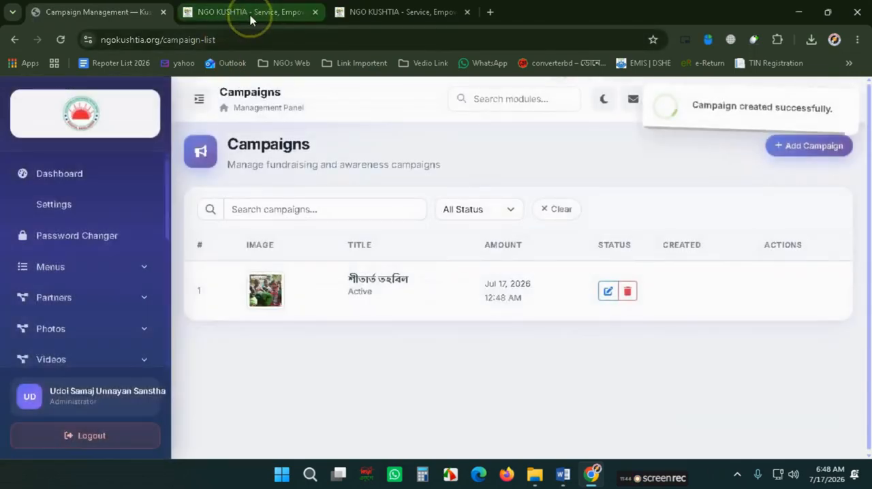
# - Reload the public UDOI page and open the শীতার্ত তহবিল campaign details to review it
pyautogui.click(220, 13)
pyautogui.click(61, 40)
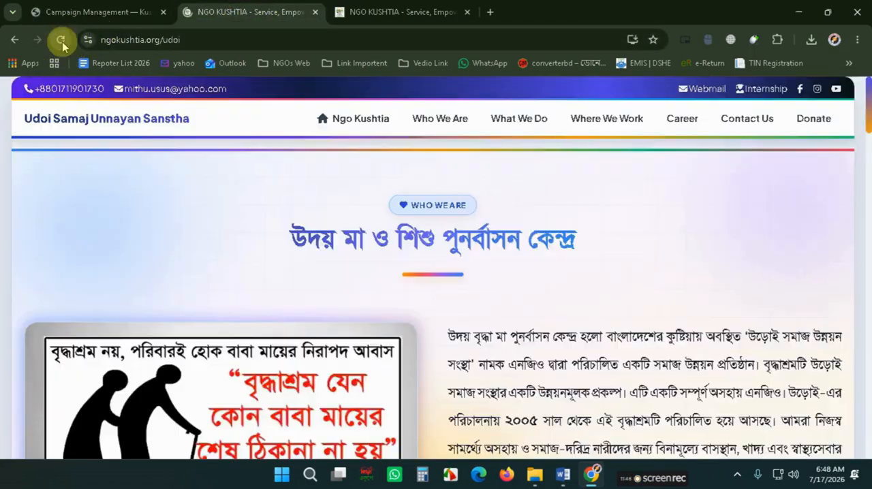
pyautogui.scroll(-2, 204, 290)
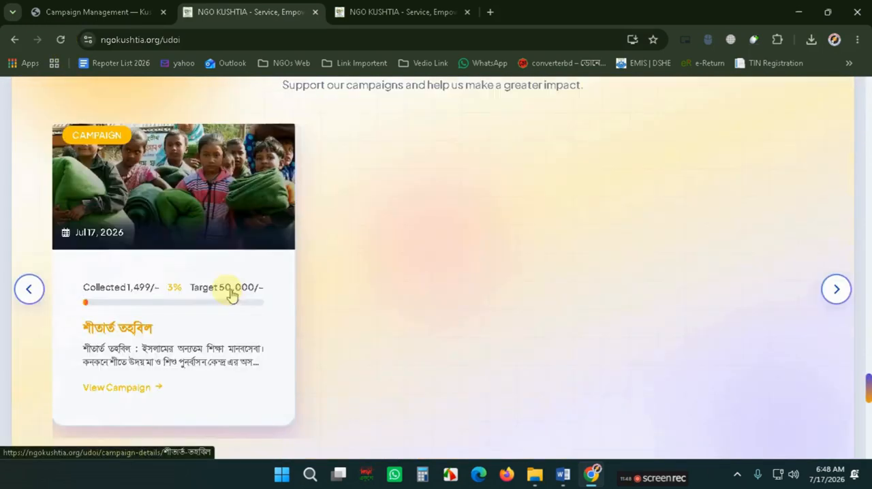
pyautogui.click(219, 288)
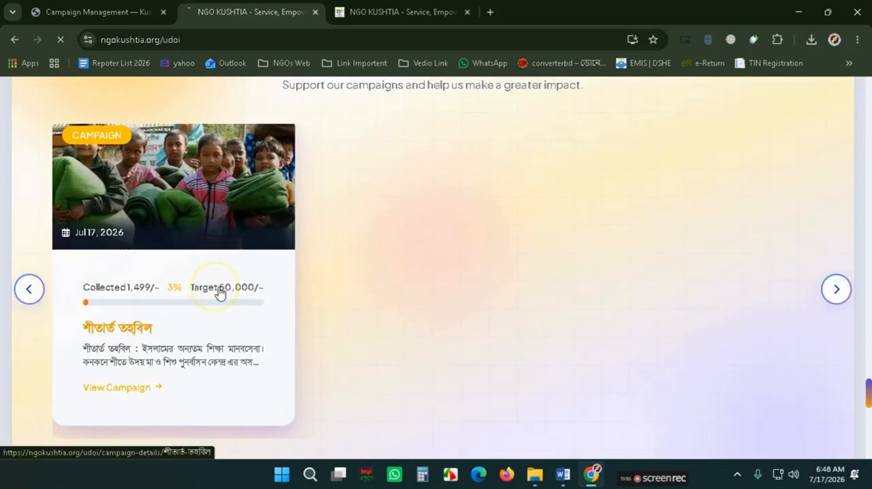
pyautogui.scroll(-6, 219, 286)
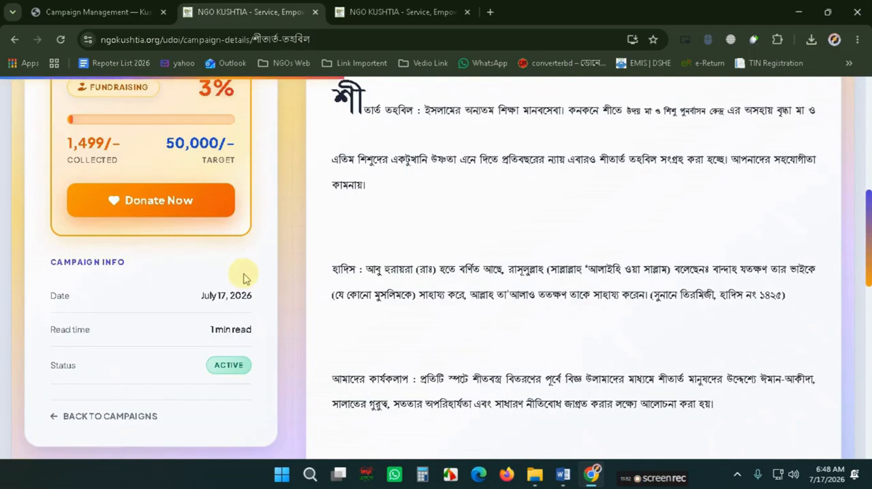
pyautogui.scroll(2, 348, 273)
pyautogui.scroll(3, 231, 253)
pyautogui.scroll(-4, 136, 259)
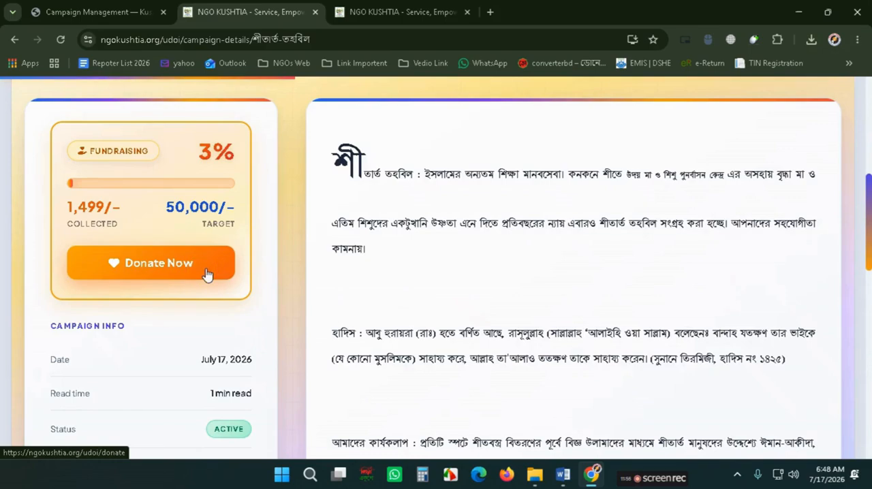
# - Open the campaign's Donate Now page and return to the UDOI page
pyautogui.click(191, 272)
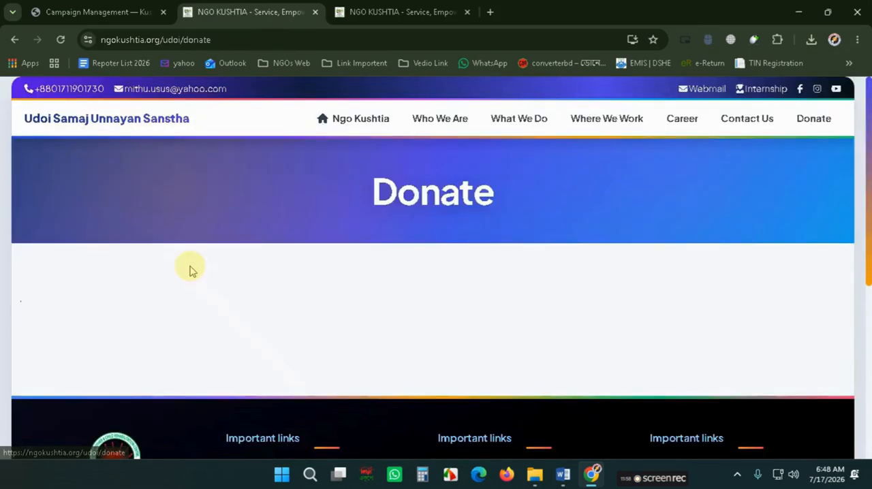
pyautogui.moveTo(360, 189); pyautogui.dragTo(613, 208)
pyautogui.click(475, 220)
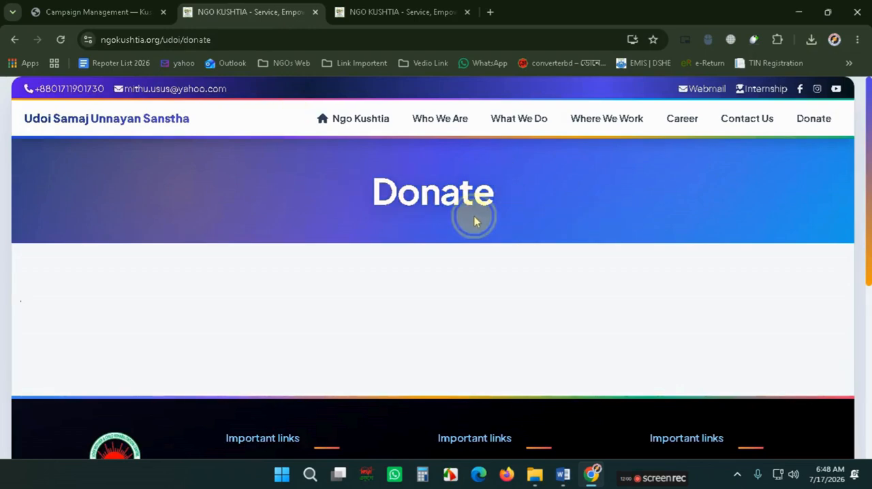
pyautogui.doubleClick(443, 179)
pyautogui.click(444, 179)
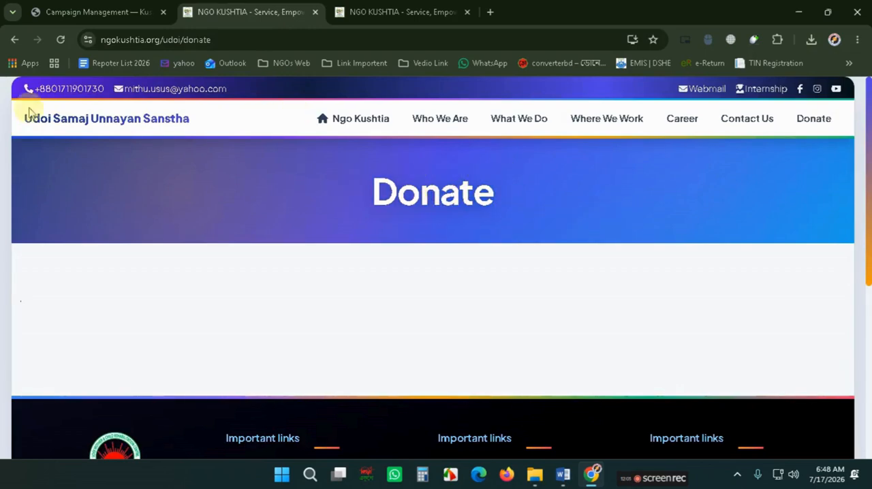
pyautogui.click(15, 40)
pyautogui.click(14, 40)
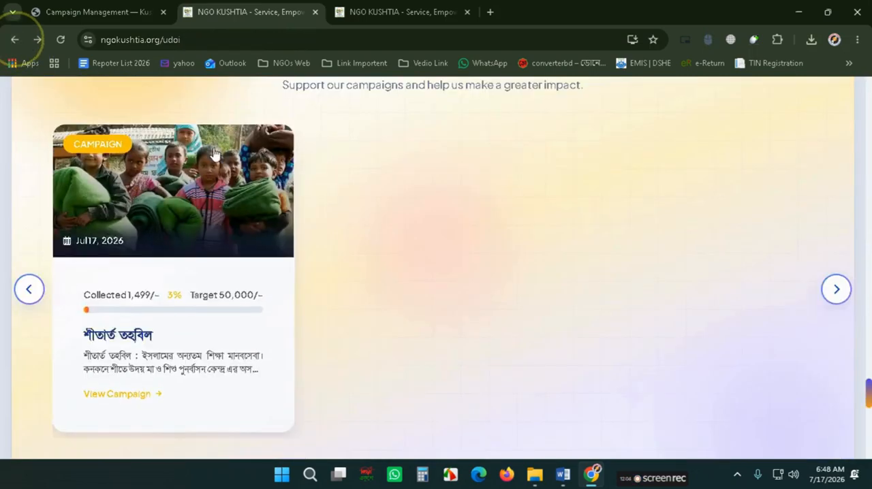
# - Scroll the public UDOI page to examine the Our Parthner 's section
pyautogui.scroll(-4, 177, 222)
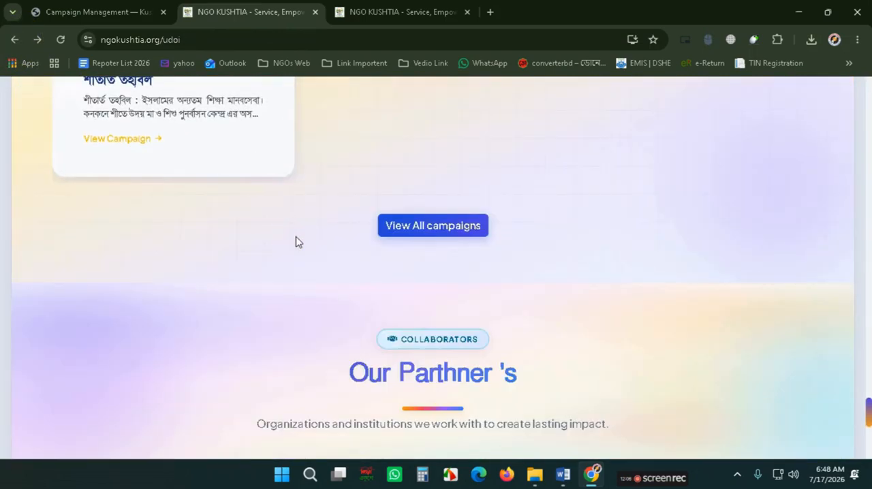
pyautogui.scroll(-4, 404, 258)
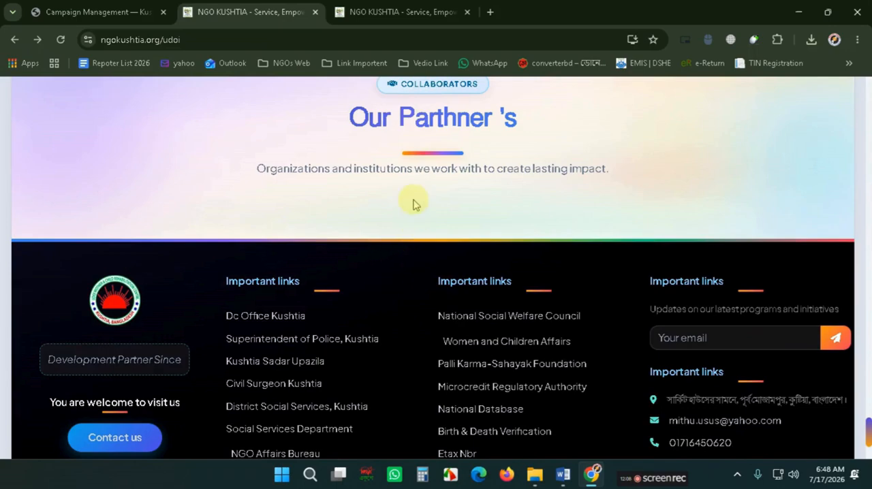
pyautogui.scroll(1, 416, 208)
pyautogui.tripleClick(415, 181)
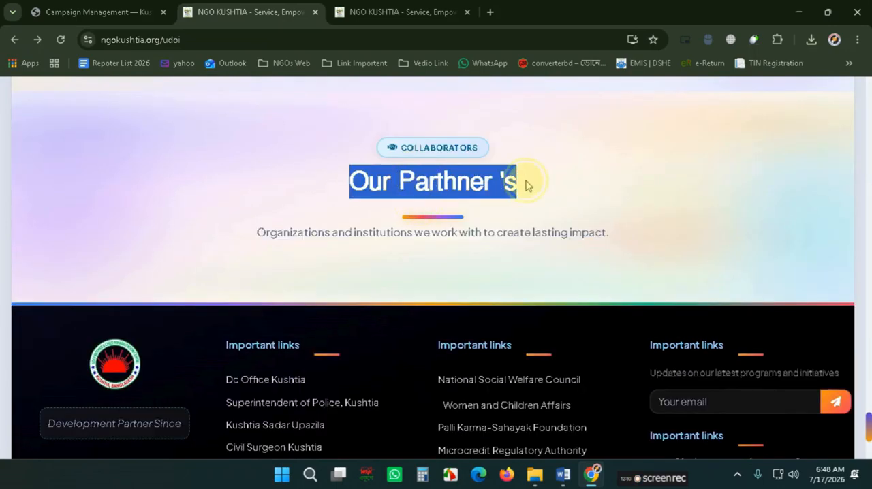
# - Switch to the admin panel and open the Add Partner form under Partners
pyautogui.click(123, 12)
pyautogui.scroll(-4, 112, 259)
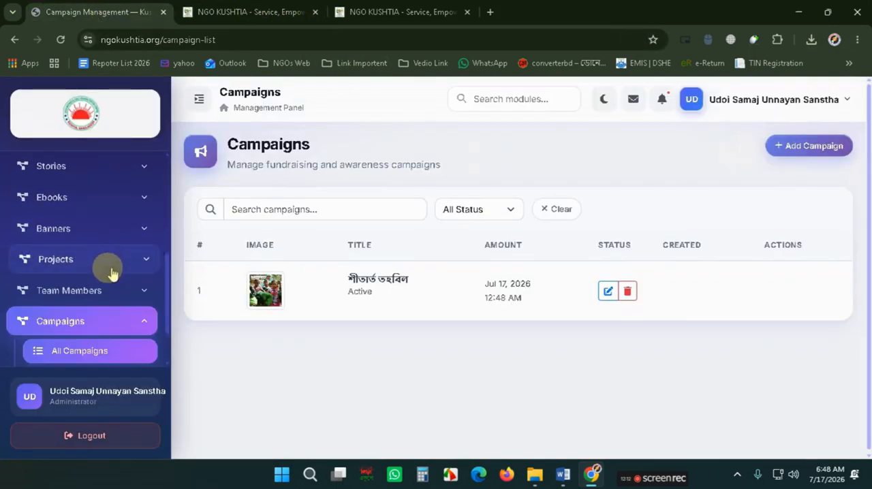
pyautogui.scroll(-2, 111, 286)
pyautogui.click(116, 344)
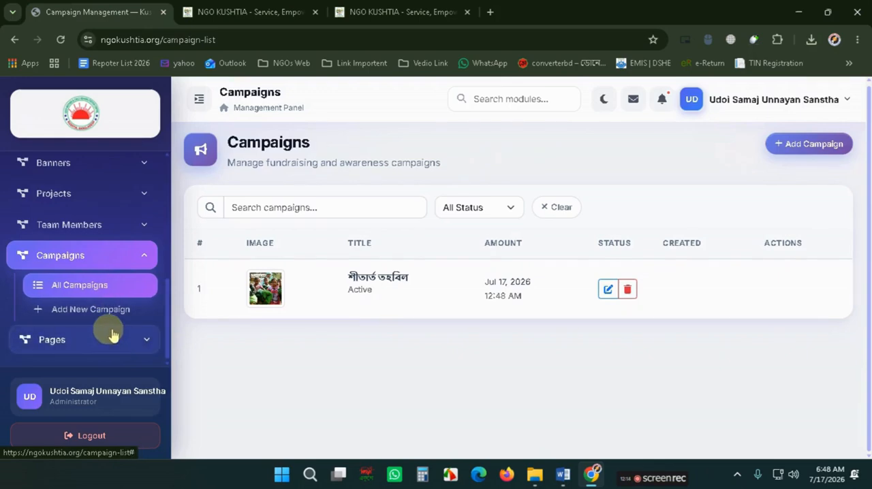
pyautogui.scroll(4, 94, 331)
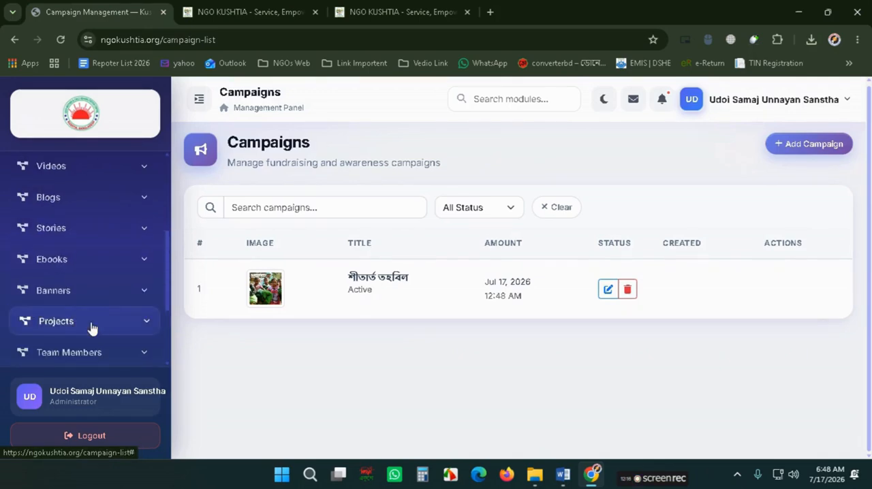
pyautogui.scroll(2, 71, 301)
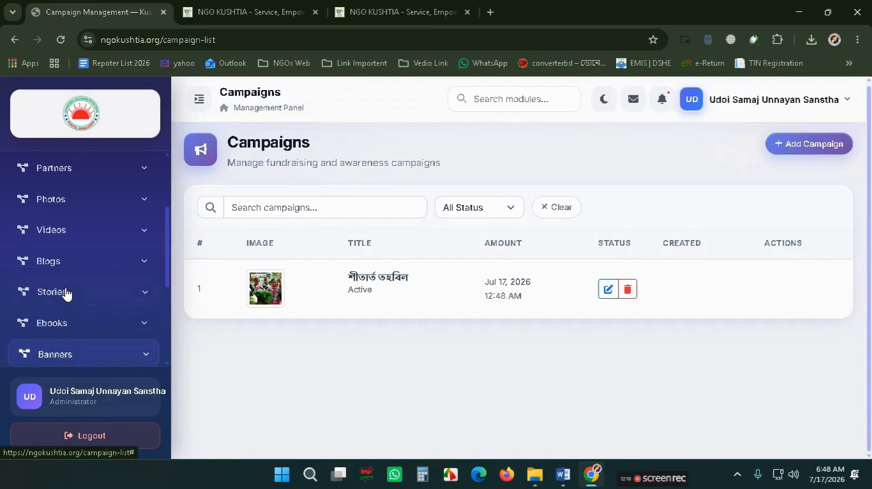
pyautogui.scroll(2, 66, 293)
pyautogui.click(68, 231)
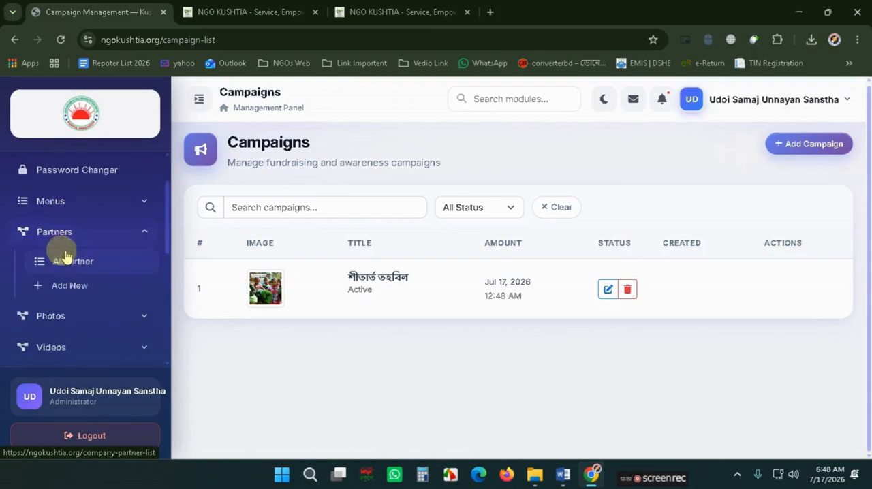
pyautogui.click(66, 259)
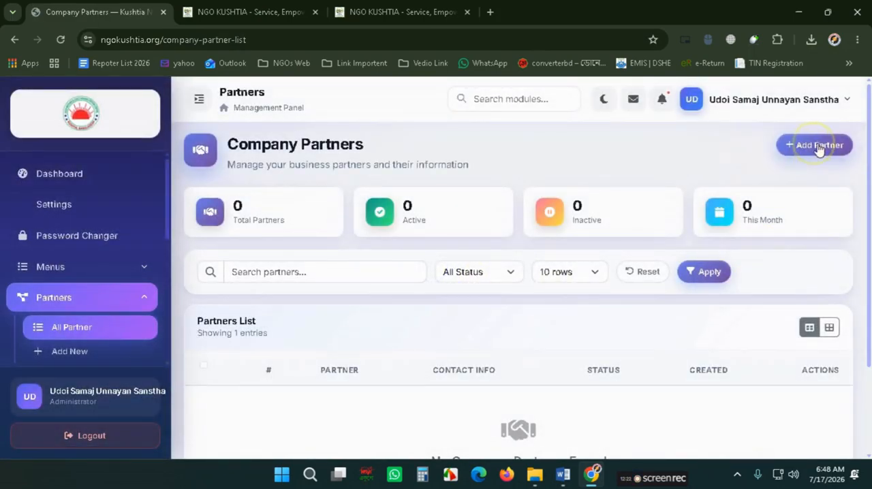
pyautogui.click(819, 147)
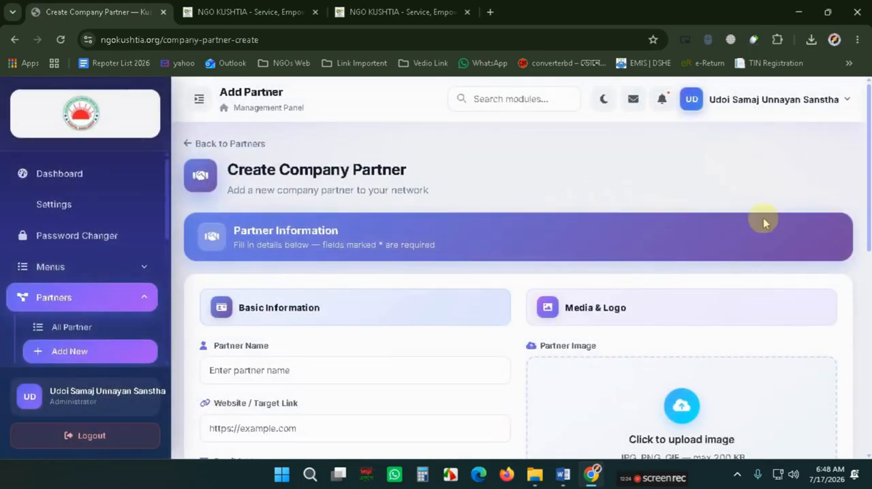
# - Enter Humanity Foundation as the partner name, checking the partner details in the Word notes
pyautogui.scroll(-1, 427, 330)
pyautogui.click(319, 314)
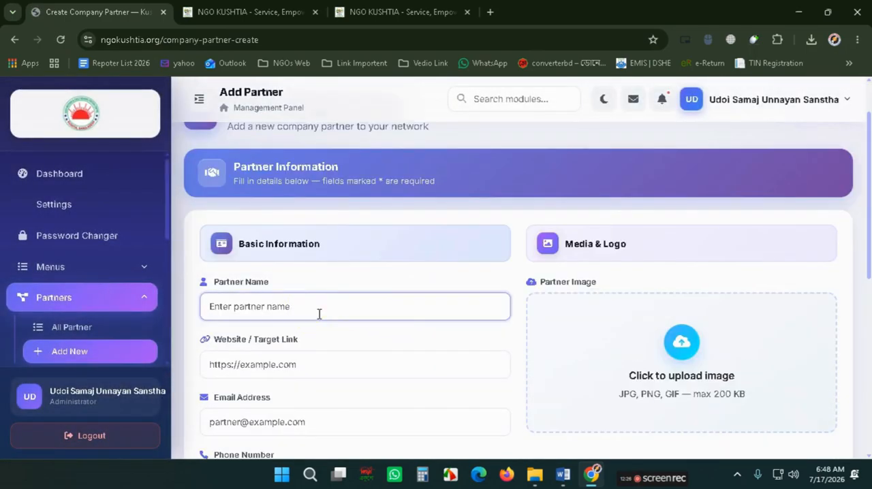
pyautogui.click(563, 475)
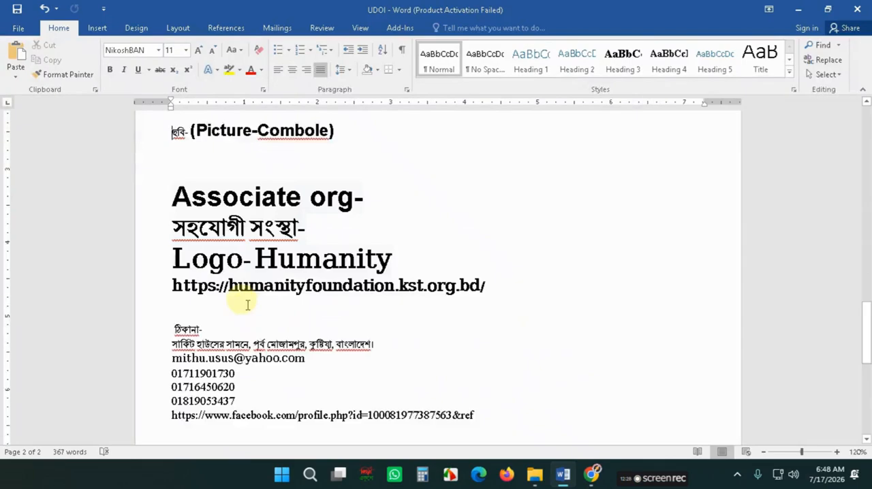
pyautogui.scroll(-10, 252, 304)
pyautogui.scroll(5, 261, 305)
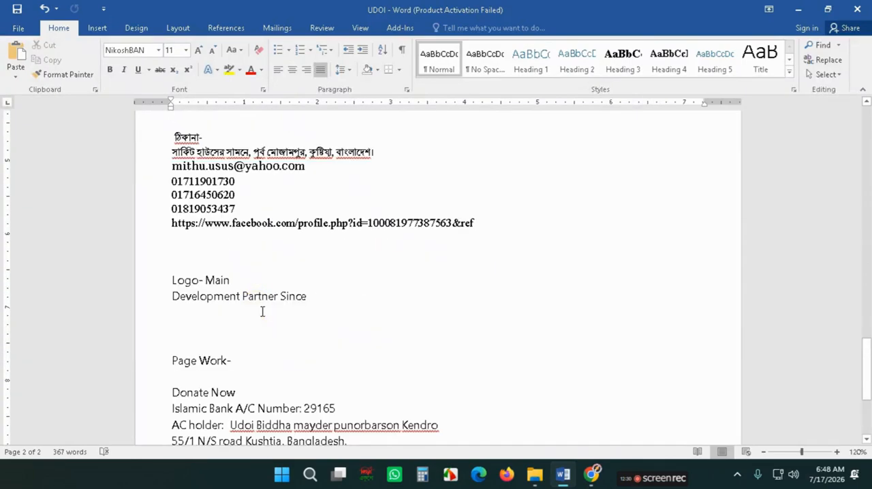
pyautogui.scroll(3, 263, 311)
pyautogui.scroll(15, 262, 312)
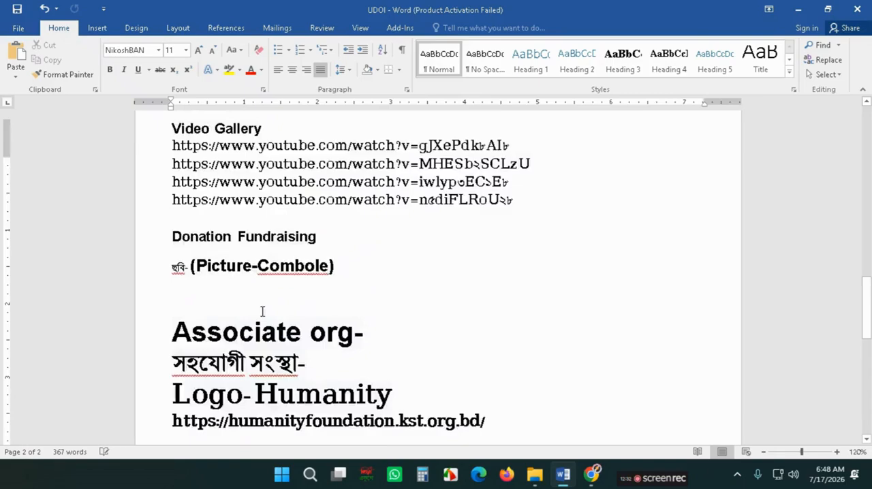
pyautogui.scroll(20, 262, 312)
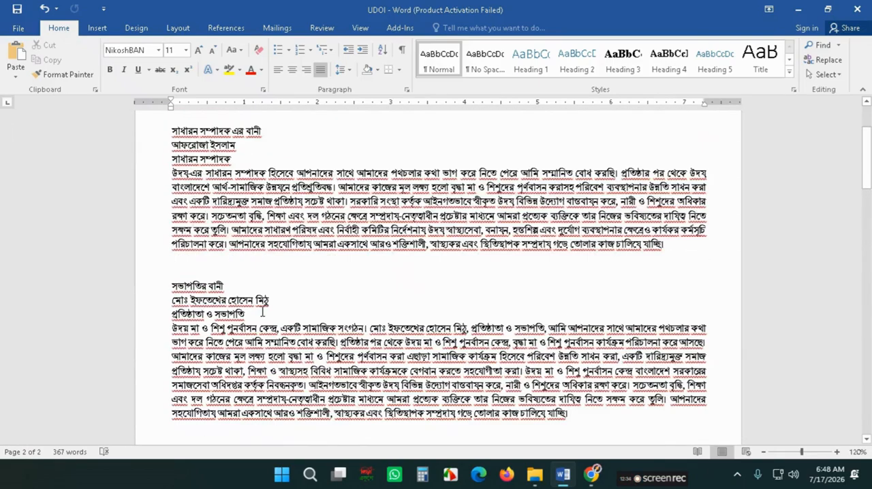
pyautogui.click(592, 474)
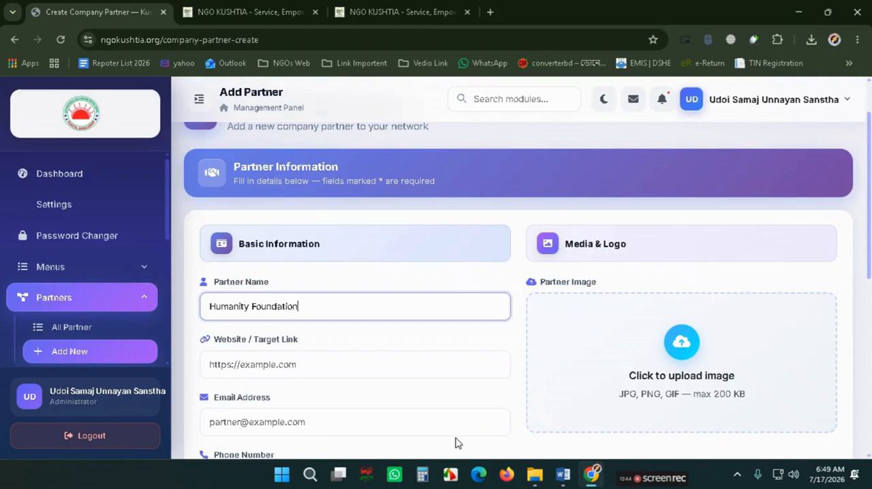
pyautogui.scroll(-1, 368, 405)
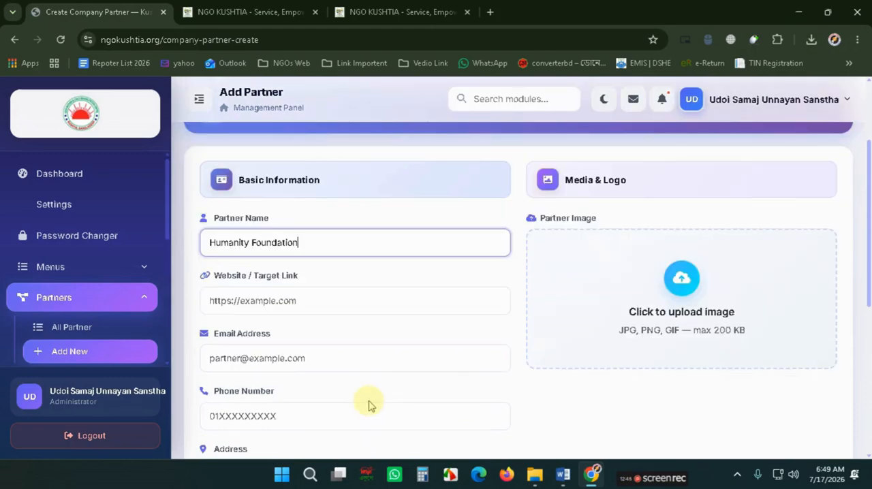
pyautogui.click(308, 303)
pyautogui.click(490, 12)
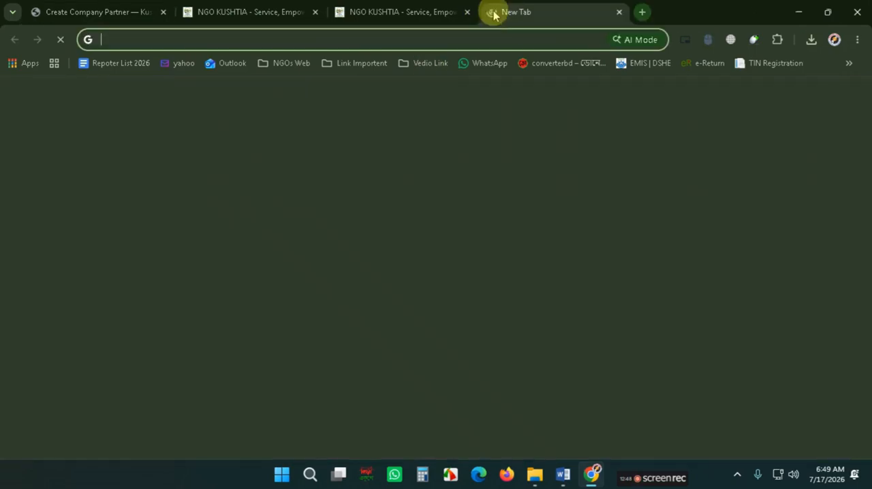
pyautogui.write('hu')
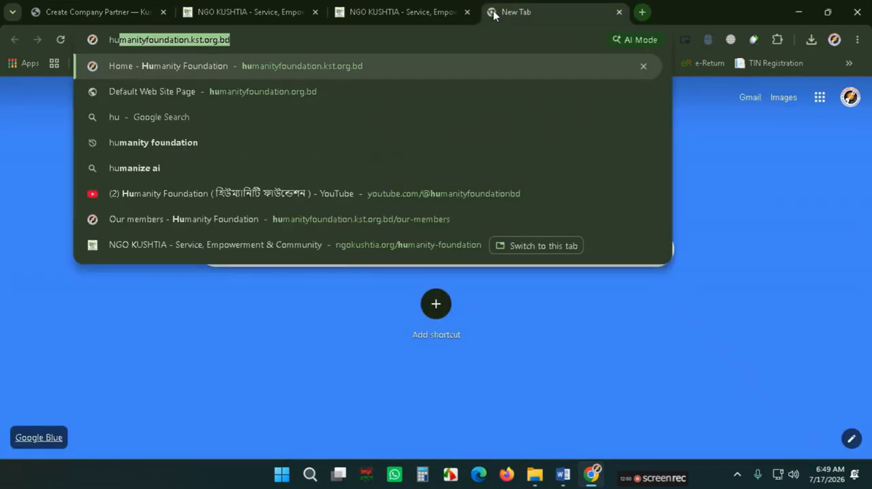
pyautogui.press('Right')
pyautogui.press('Return')
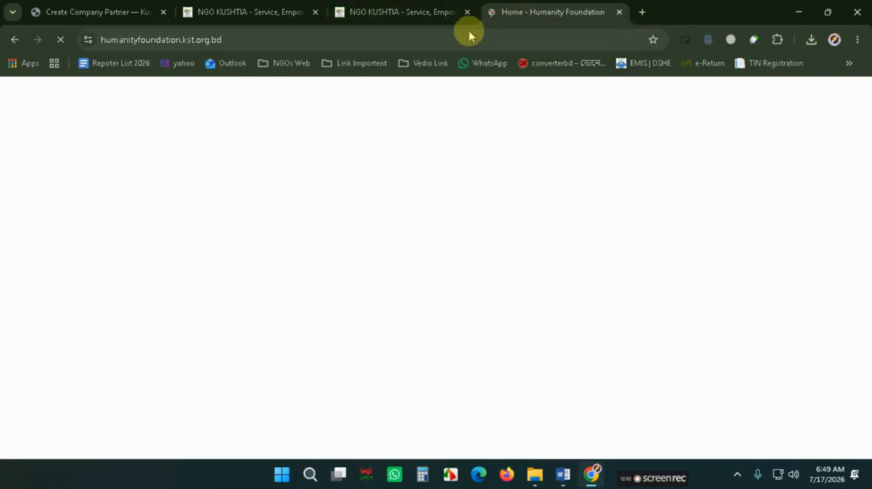
pyautogui.click(468, 35)
pyautogui.hotkey('ctrl', 'c')
pyautogui.press('BackSpace')
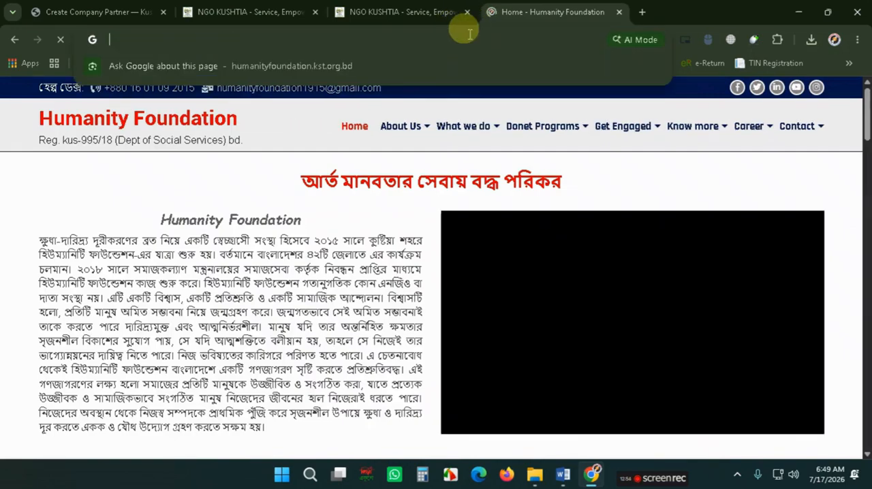
pyautogui.click(619, 13)
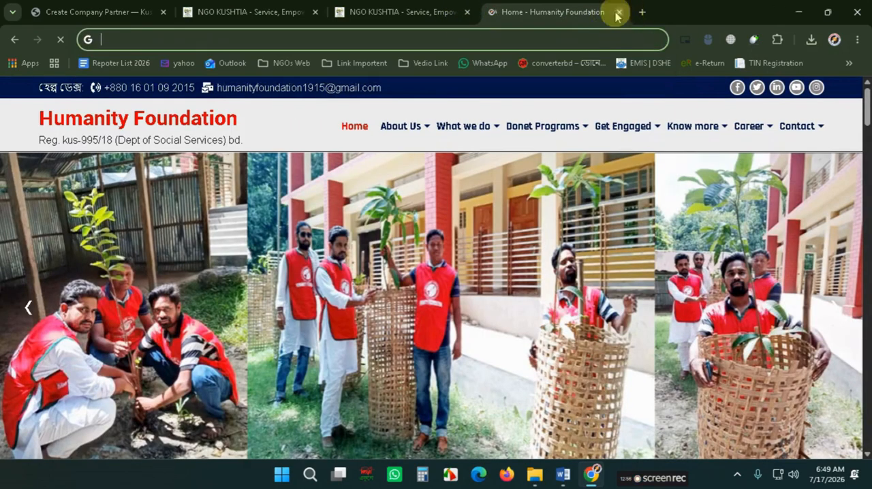
pyautogui.hotkey('ctrl', 'v')
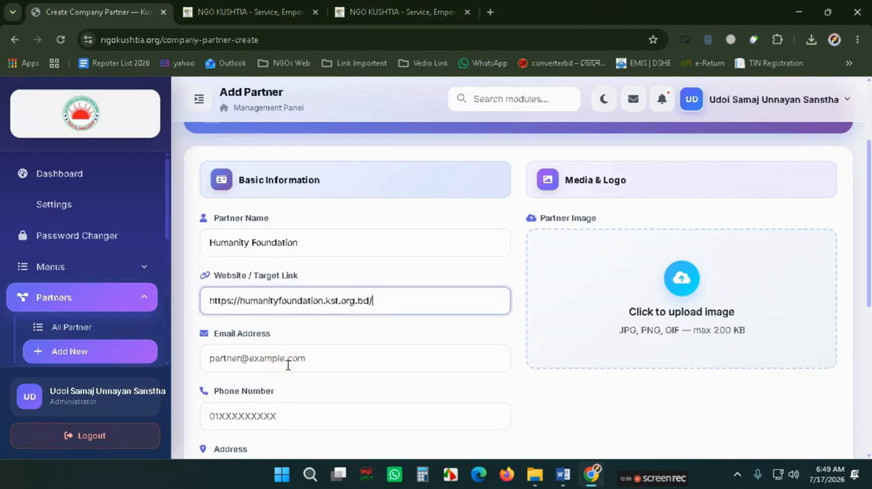
# - Review the remaining partner fields down to the biography box and back to the image upload area
pyautogui.click(286, 360)
pyautogui.click(282, 411)
pyautogui.scroll(-2, 329, 351)
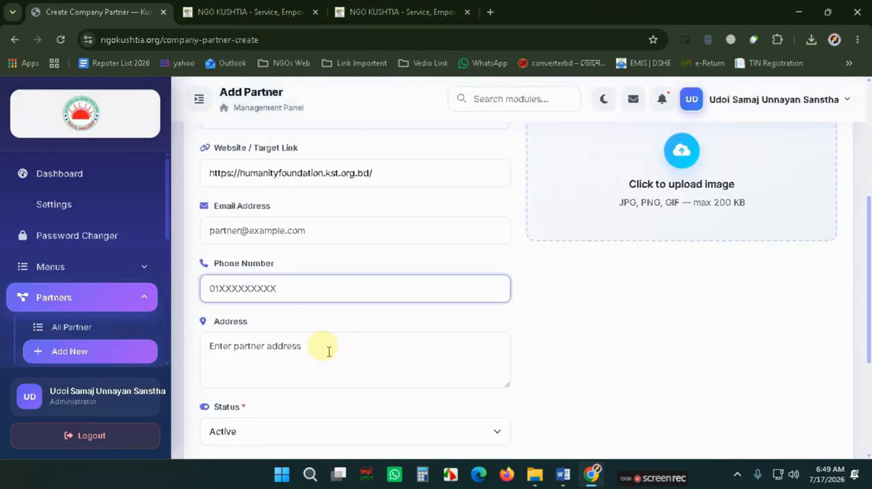
pyautogui.scroll(-3, 300, 344)
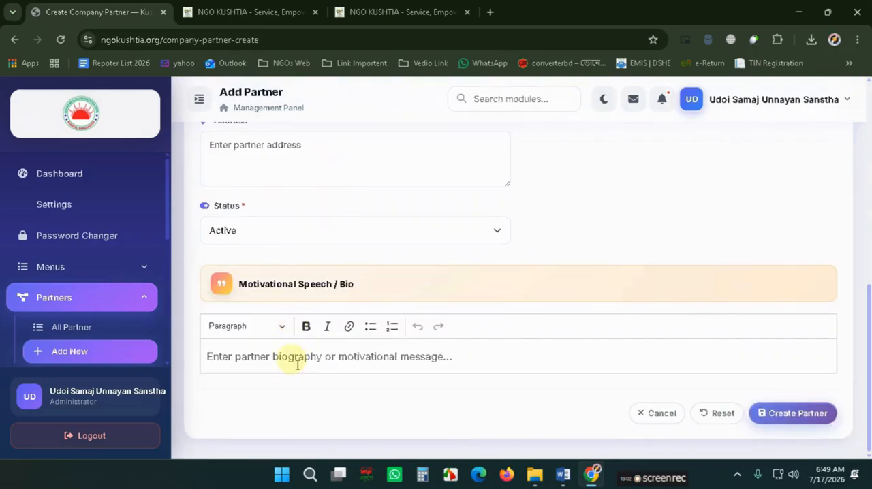
pyautogui.scroll(10, 297, 365)
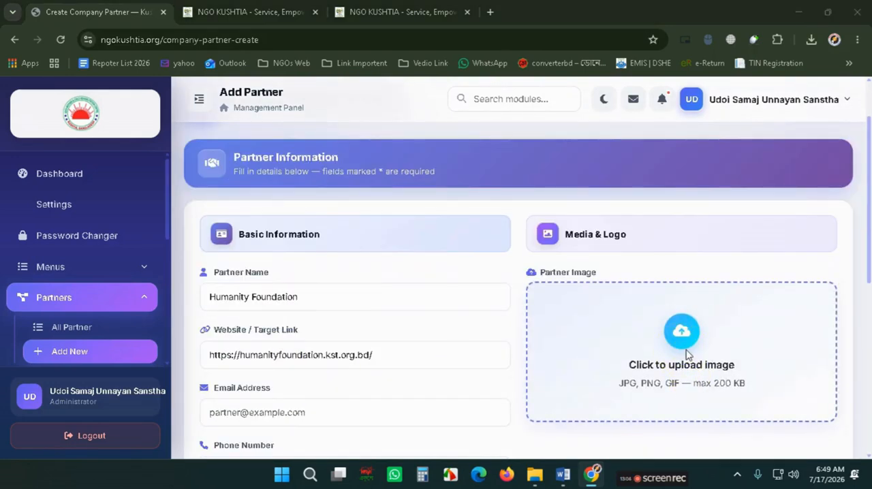
# - Upload the Humanity Foundation logo as the partner image and create the partner
pyautogui.click(682, 334)
pyautogui.doubleClick(219, 191)
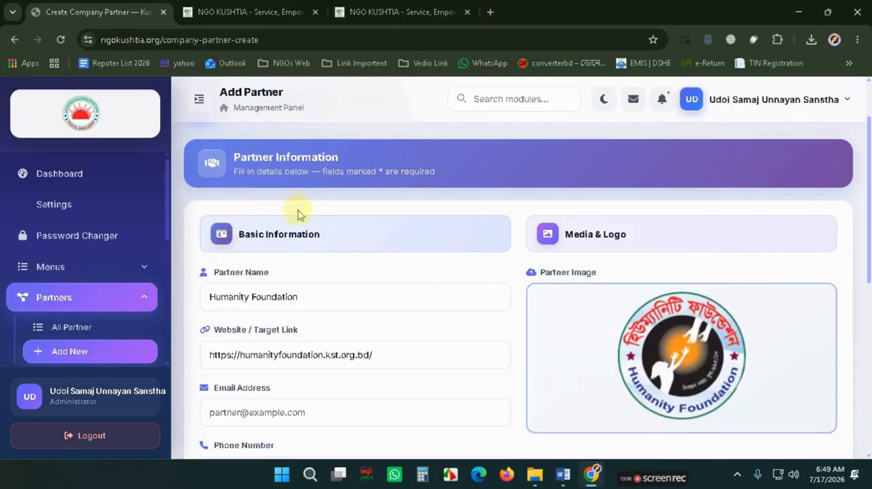
pyautogui.scroll(-4, 297, 214)
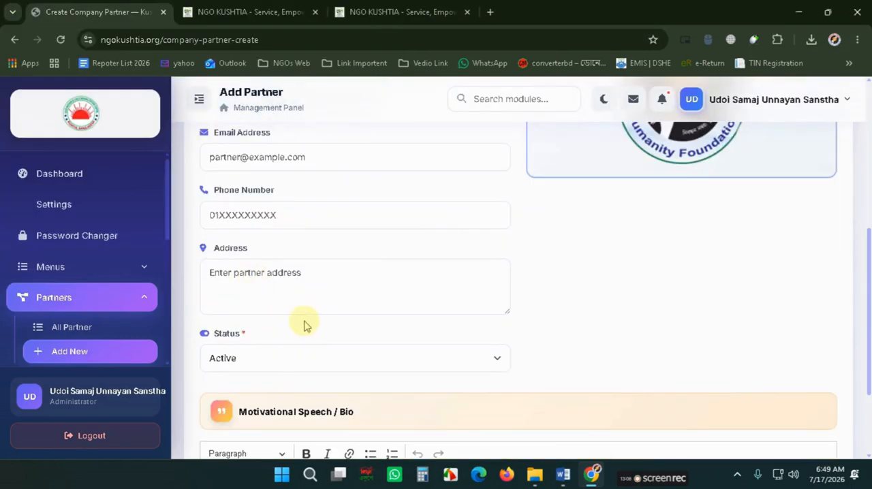
pyautogui.scroll(-2, 304, 325)
pyautogui.scroll(5, 306, 322)
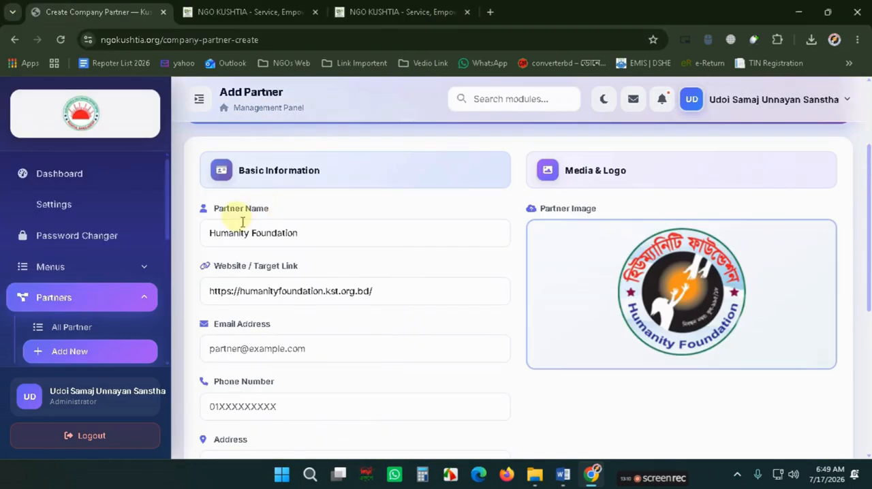
pyautogui.scroll(-4, 754, 325)
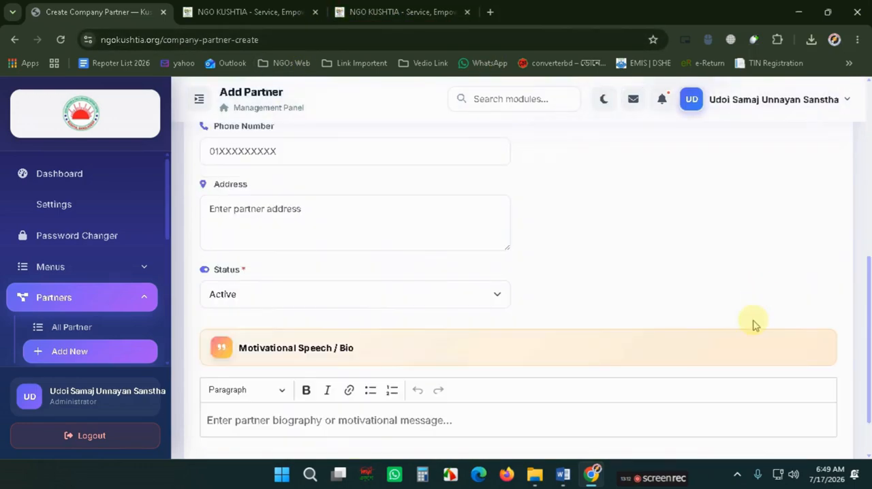
pyautogui.scroll(-1, 306, 332)
pyautogui.click(766, 424)
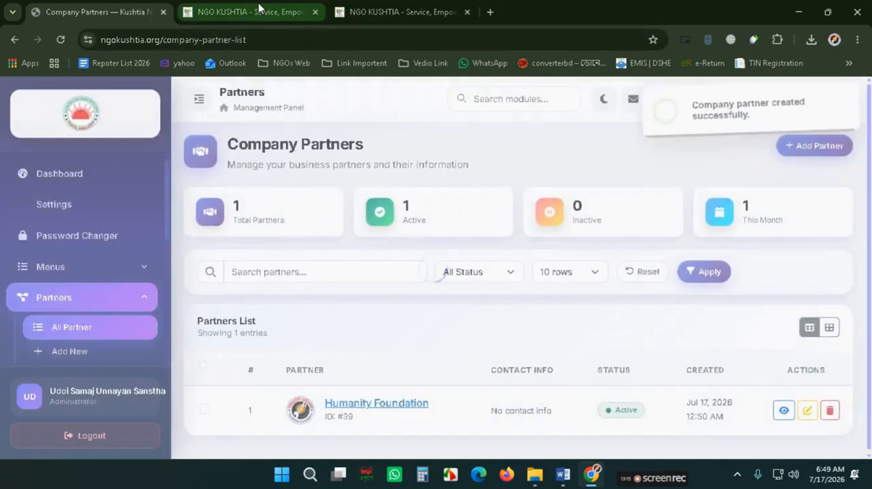
# - Reload the public website's partners section and open the Humanity Foundation card's link to check it
pyautogui.click(258, 7)
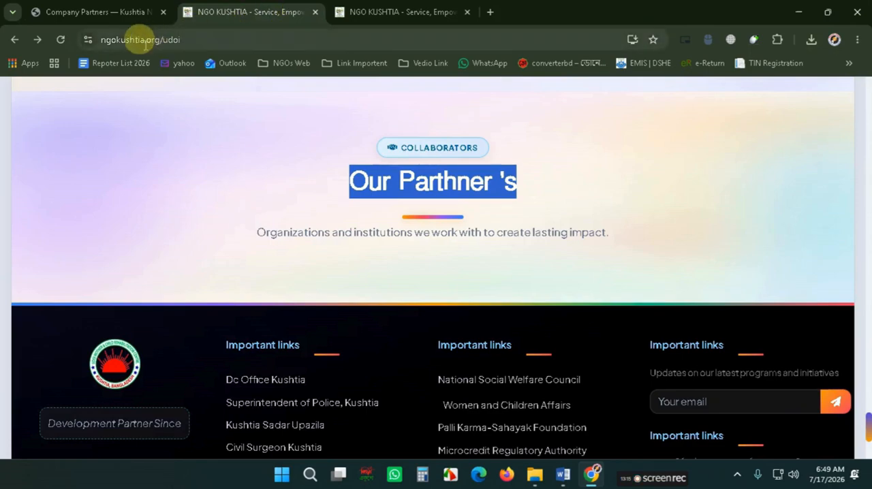
pyautogui.click(61, 39)
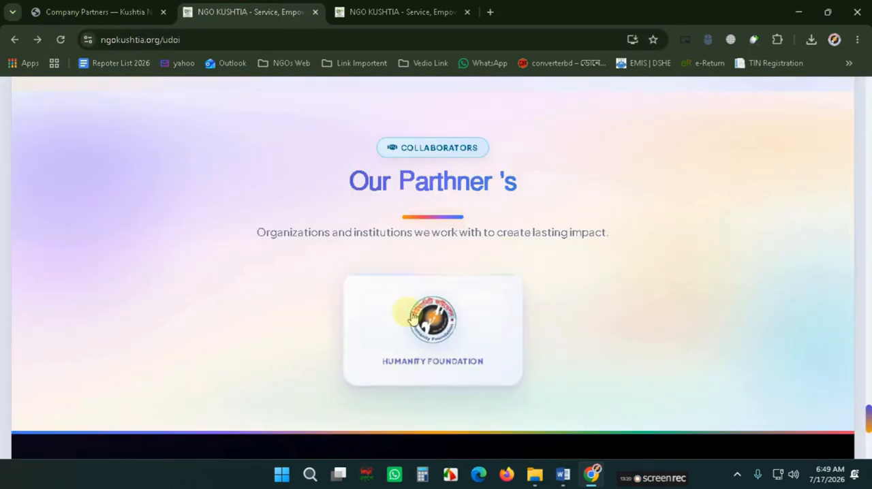
pyautogui.click(466, 356)
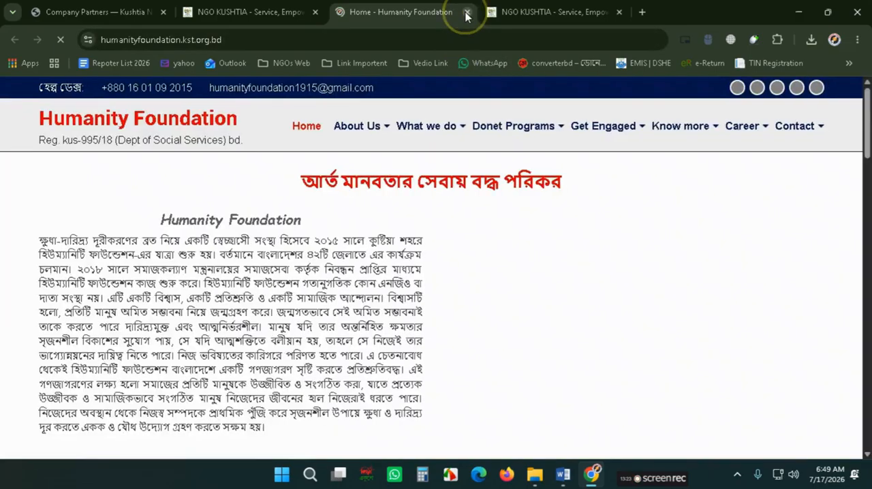
pyautogui.click(467, 13)
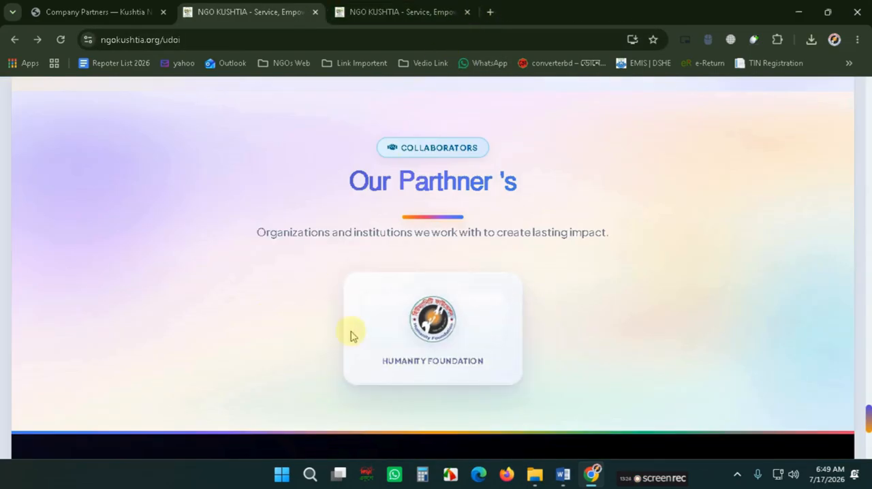
# - Scroll through the public homepage sections down to the footer to review the published content
pyautogui.scroll(-5, 350, 335)
pyautogui.scroll(15, 658, 398)
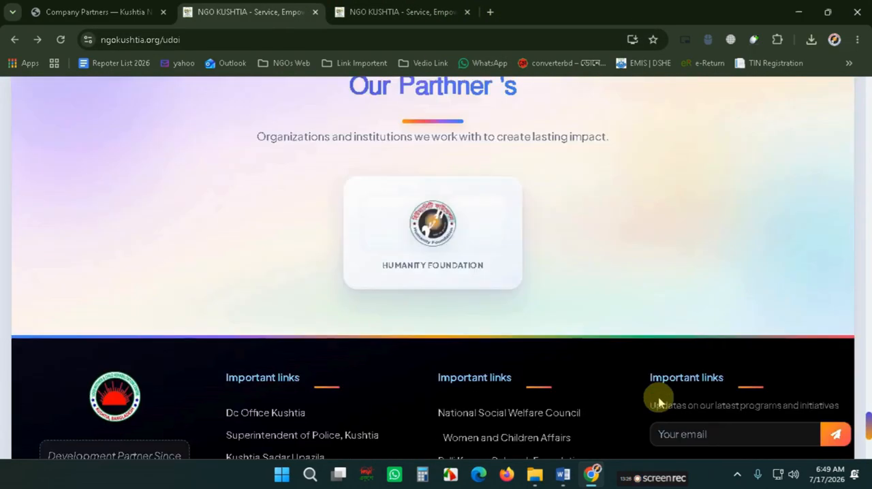
pyautogui.scroll(15, 659, 402)
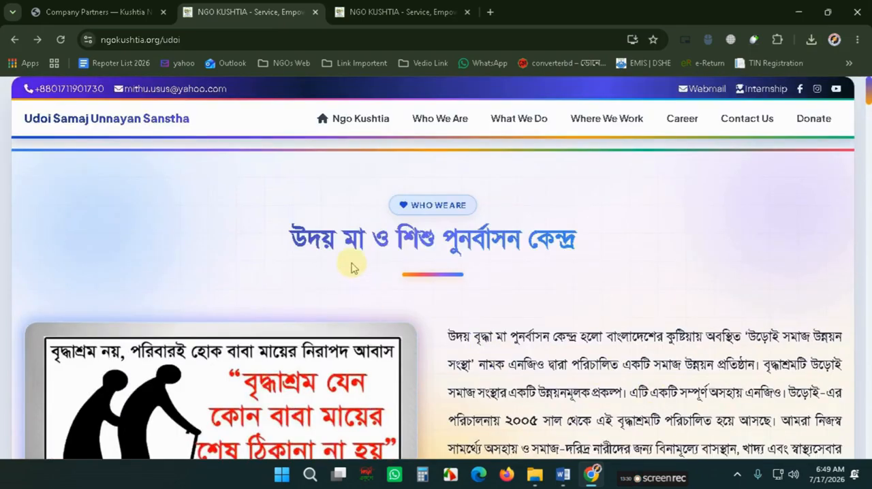
pyautogui.scroll(-8, 550, 278)
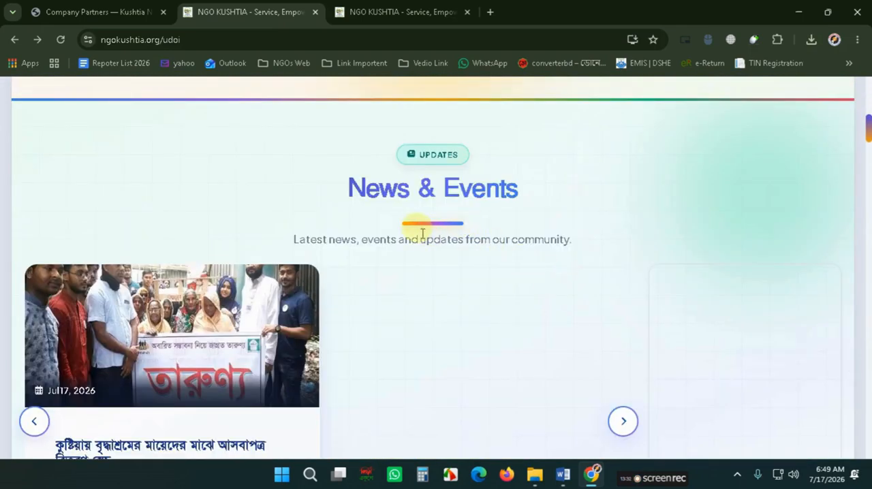
pyautogui.scroll(-4, 422, 234)
pyautogui.scroll(-8, 420, 238)
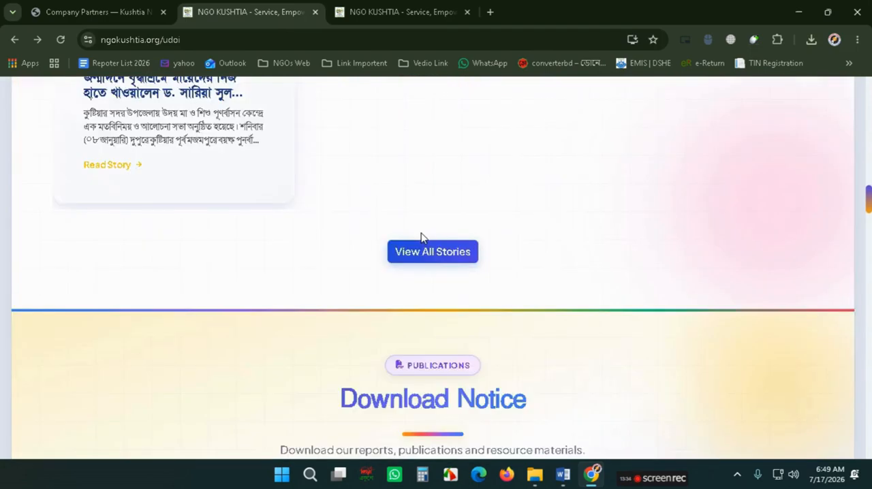
pyautogui.scroll(-5, 421, 238)
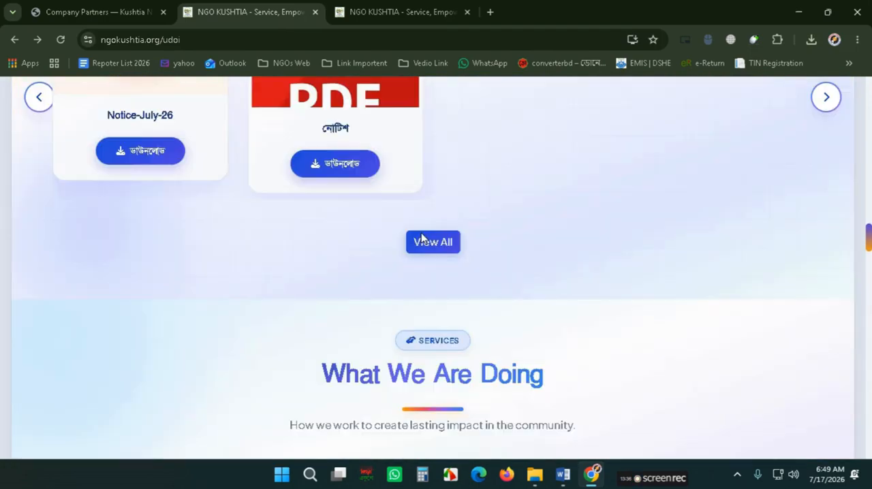
pyautogui.scroll(-3, 421, 238)
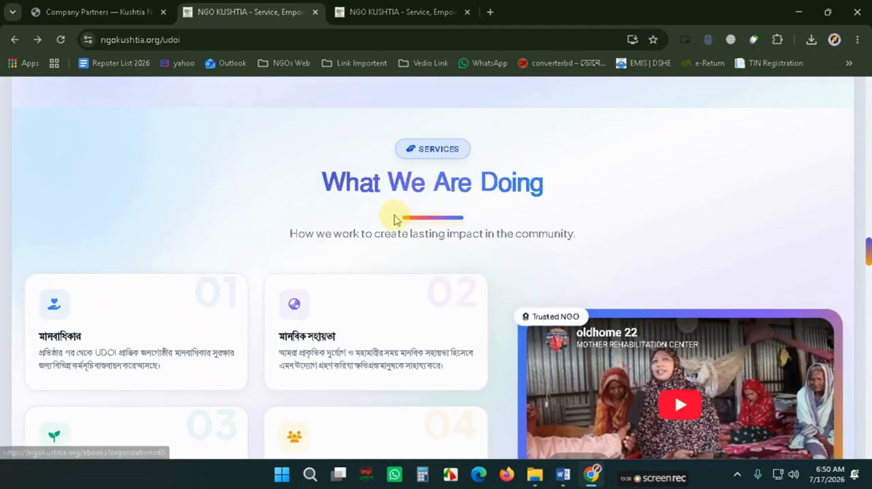
pyautogui.scroll(-5, 395, 216)
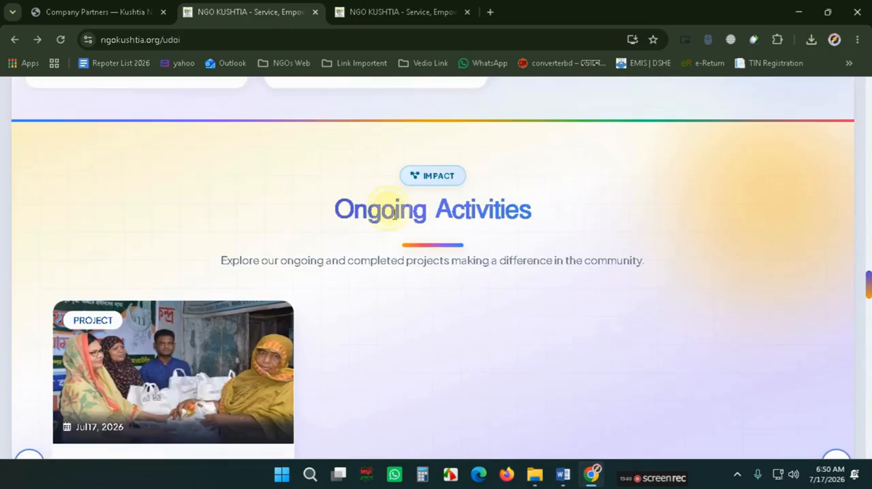
pyautogui.scroll(-7, 395, 216)
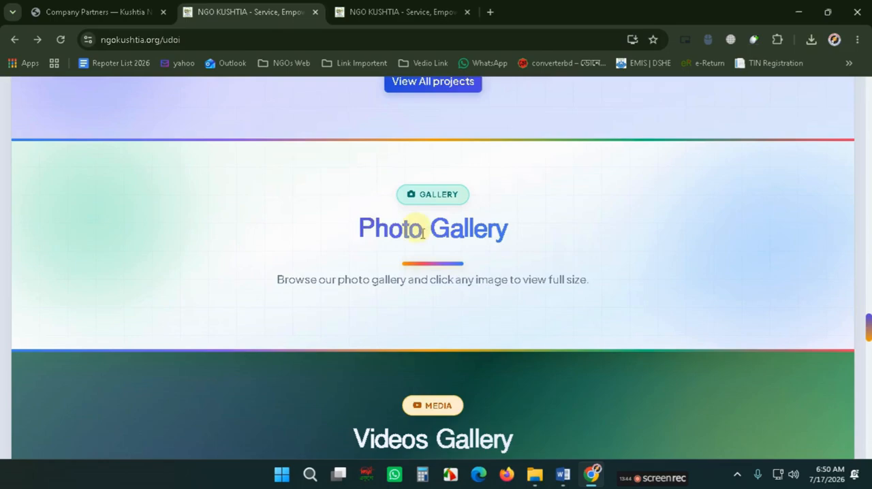
pyautogui.scroll(-8, 422, 233)
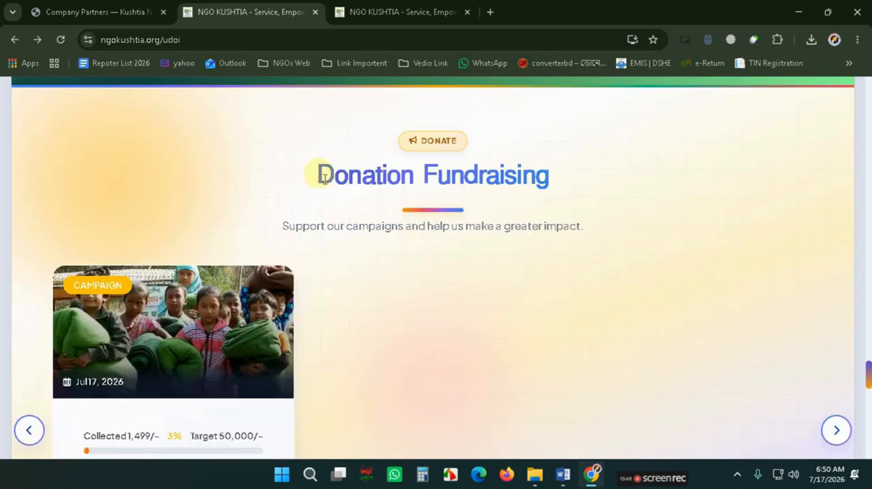
pyautogui.scroll(-8, 325, 177)
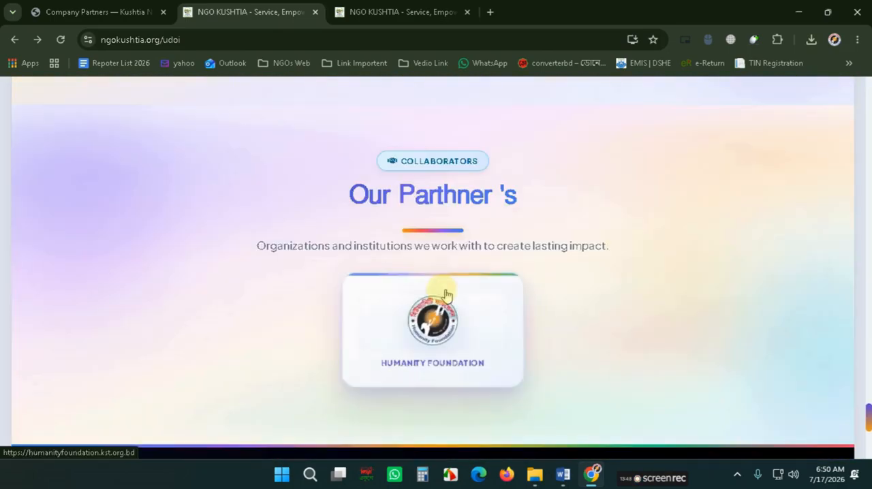
pyautogui.scroll(-5, 446, 294)
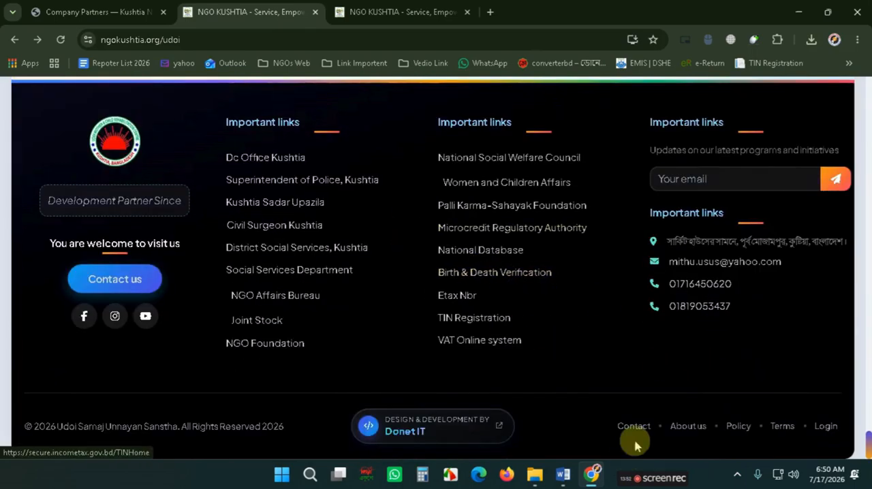
pyautogui.moveTo(642, 478)
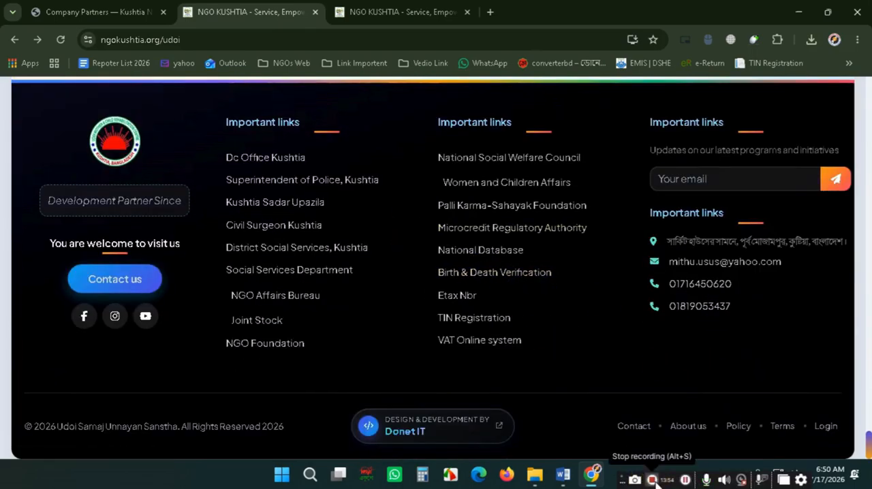